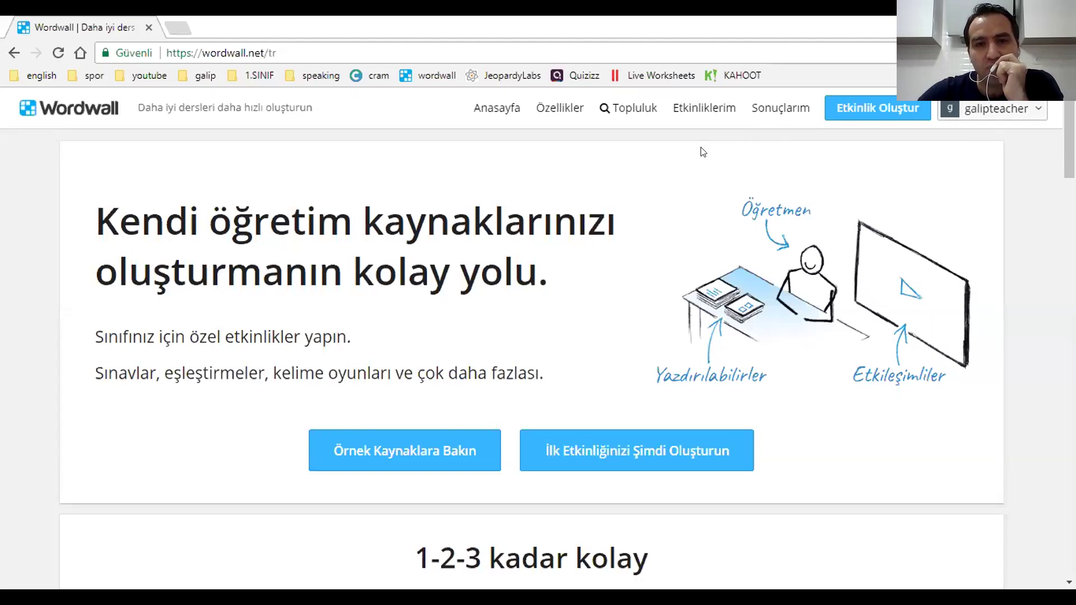
Step: Open the Topluluk community page and put the cursor in the 'Genel etkinlikler arayın' search box
{"action": "left_click", "coordinate": [611, 112]}
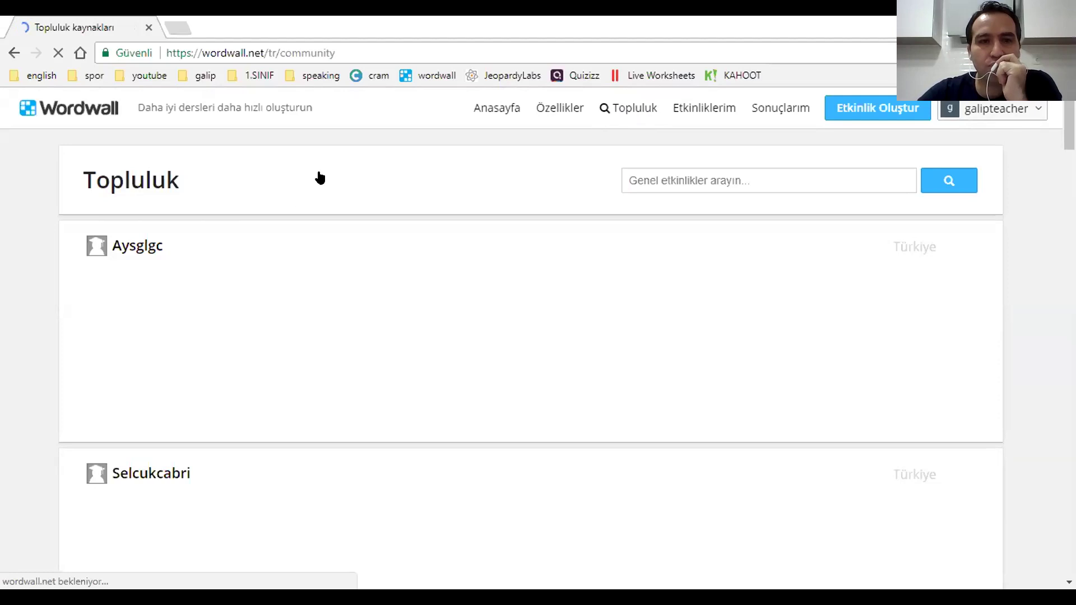
{"action": "scroll", "coordinate": [356, 335], "scroll_direction": "down", "scroll_amount": 5}
{"action": "scroll", "coordinate": [348, 292], "scroll_direction": "up", "scroll_amount": 5}
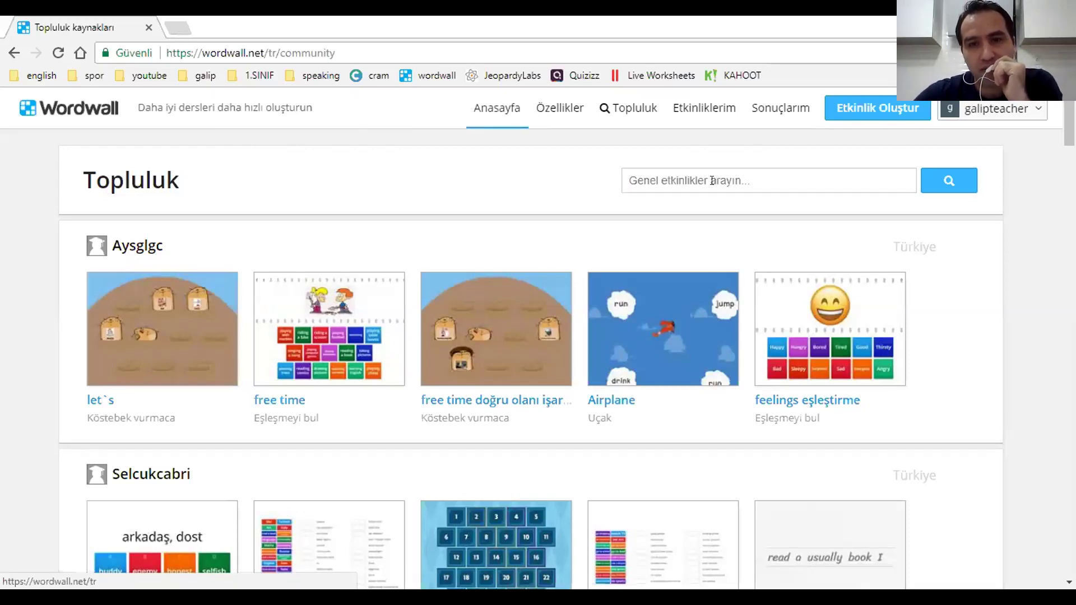
{"action": "left_click", "coordinate": [691, 178]}
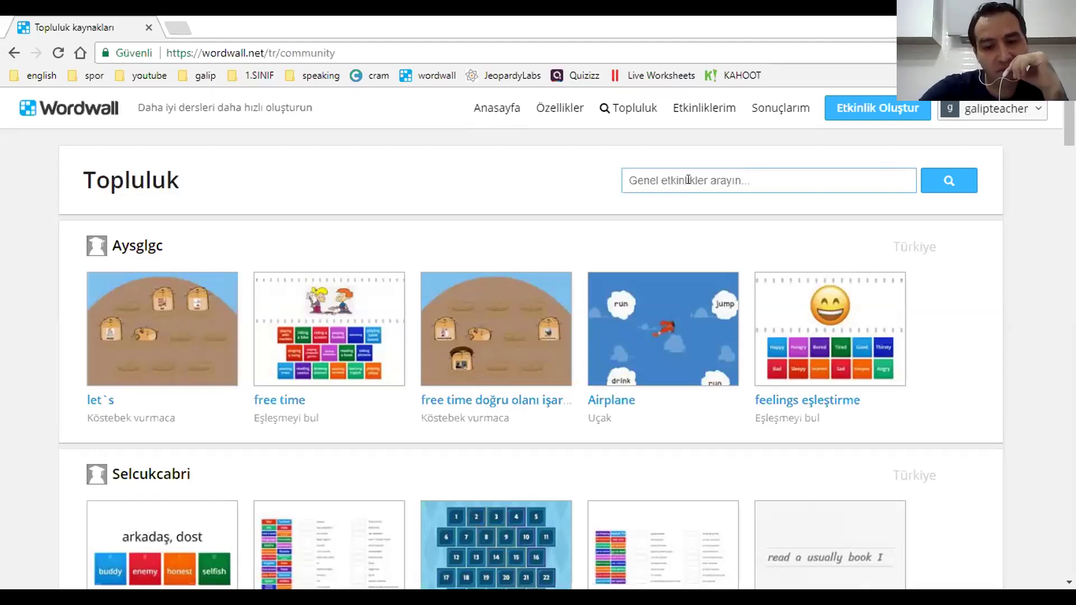
Step: Search community activities for 'matematik' and scroll through the 476 results
{"action": "type", "text": "m"}
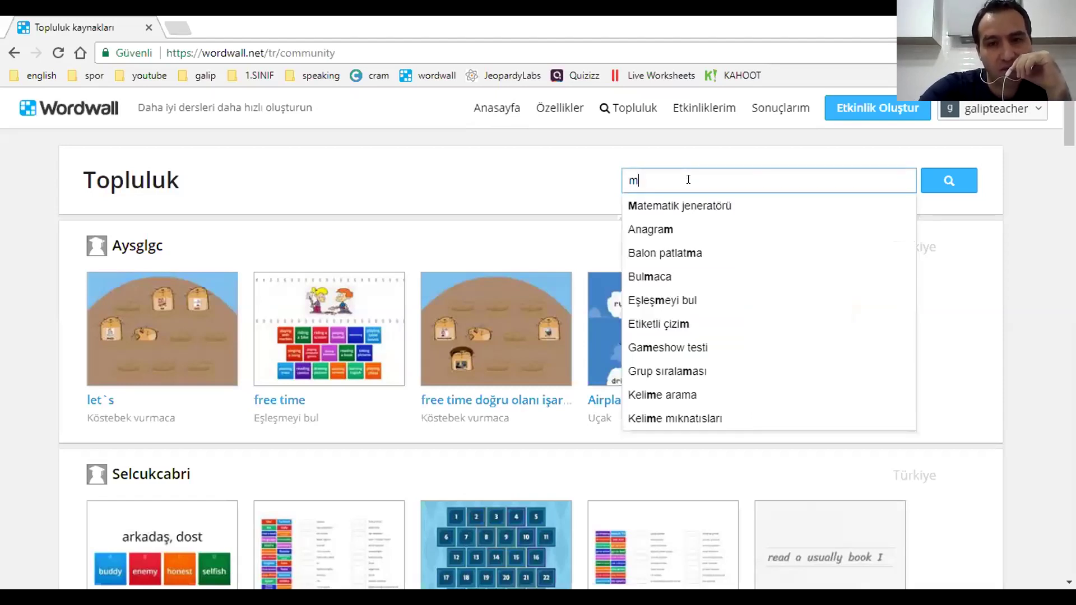
{"action": "type", "text": "atema"}
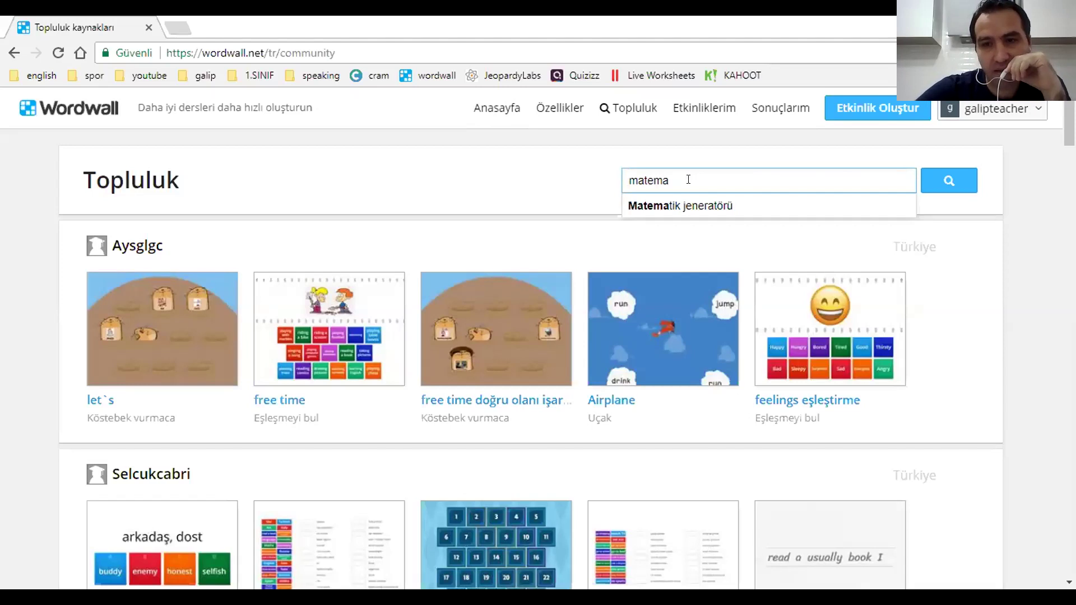
{"action": "type", "text": "tik"}
{"action": "left_click", "coordinate": [943, 180]}
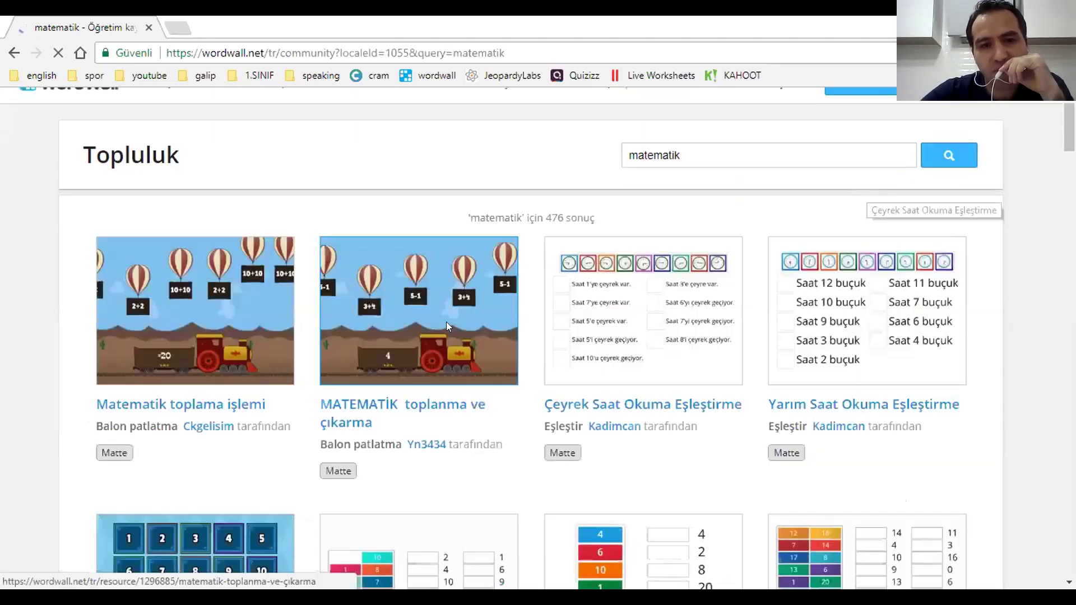
{"action": "scroll", "coordinate": [446, 323], "scroll_direction": "down", "scroll_amount": 6}
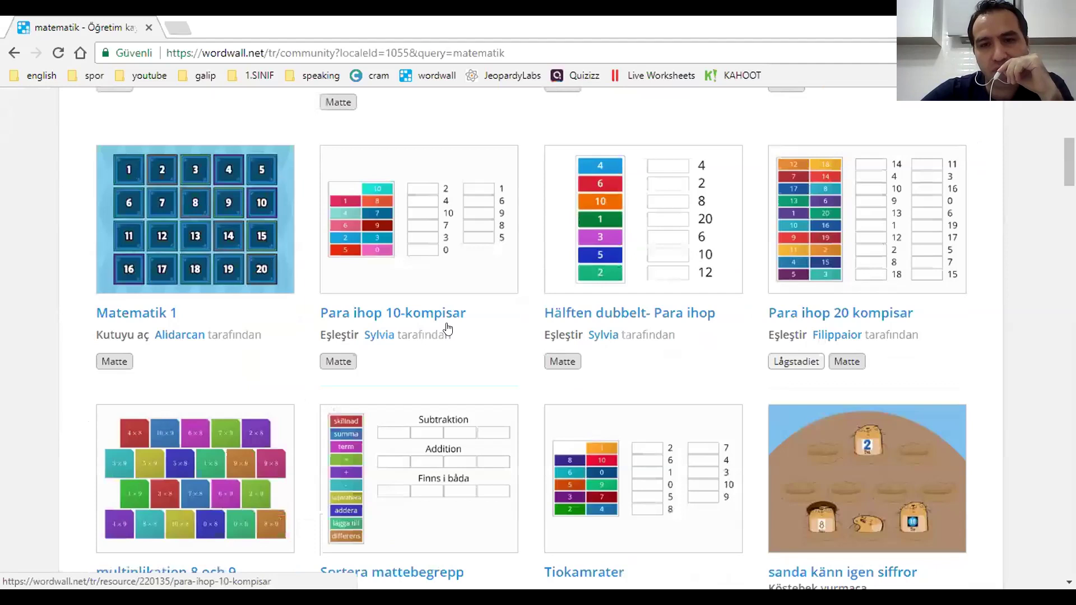
{"action": "scroll", "coordinate": [447, 330], "scroll_direction": "down", "scroll_amount": 3}
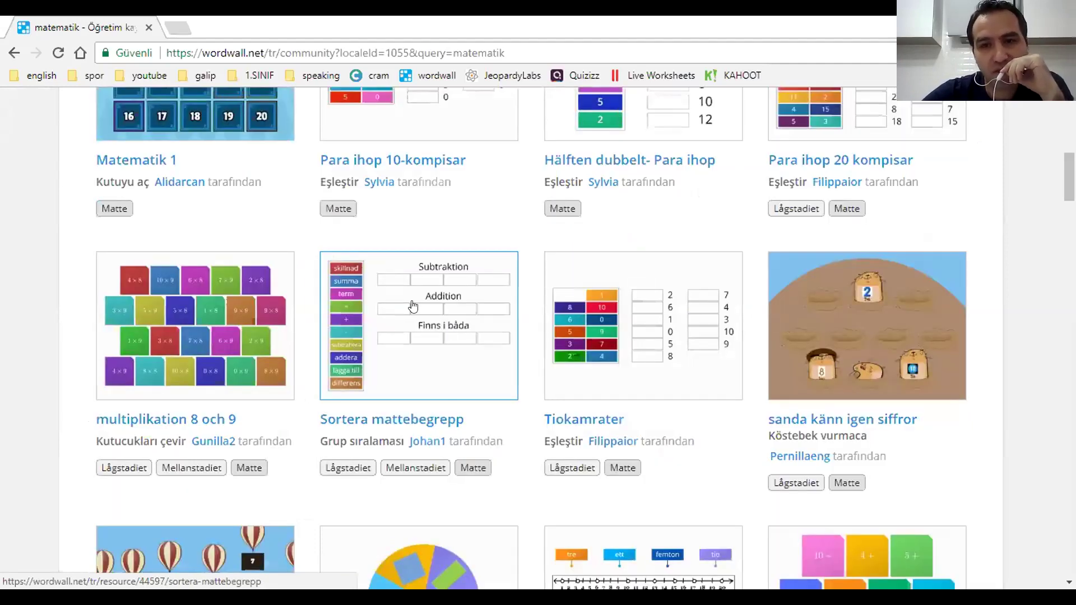
{"action": "scroll", "coordinate": [413, 306], "scroll_direction": "up", "scroll_amount": 10}
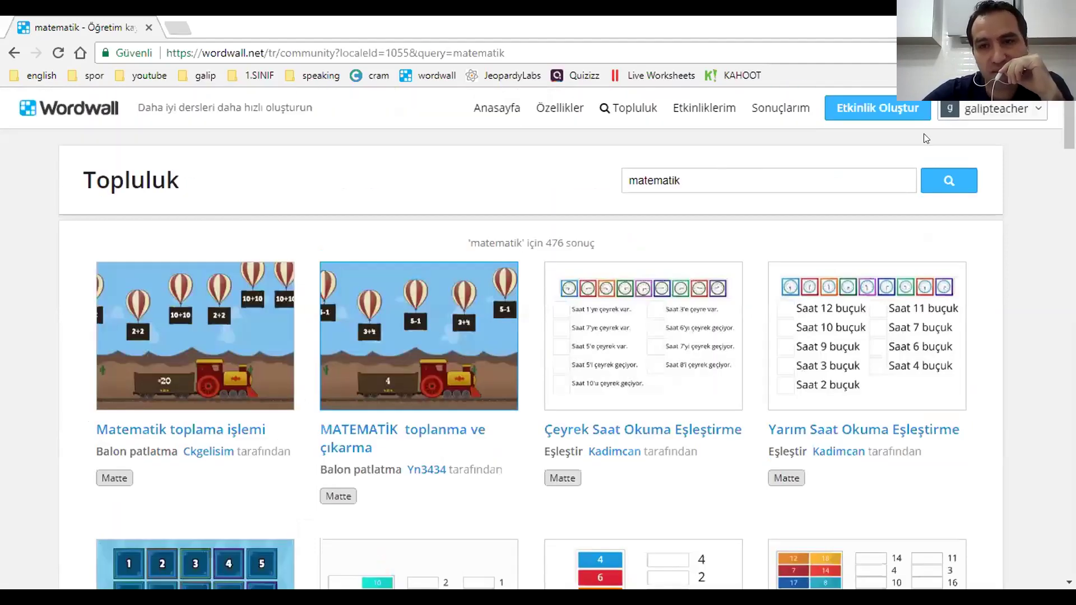
Step: Open Etkinlik Oluştur and browse the Şablon seç templates, from Eşleştir to Matematik jeneratörü
{"action": "left_click", "coordinate": [885, 109]}
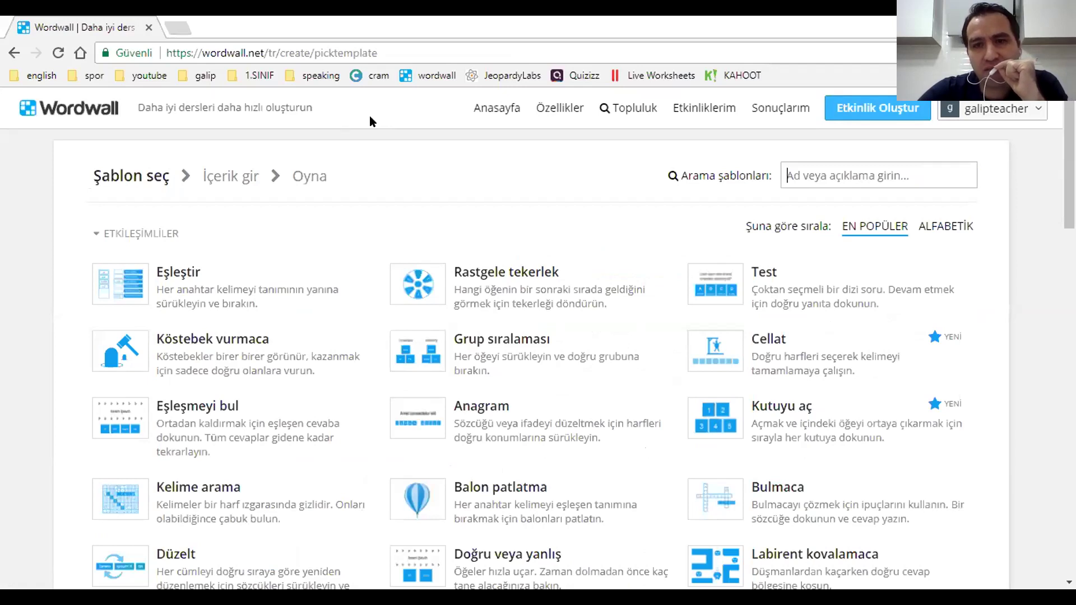
{"action": "left_click", "coordinate": [888, 109]}
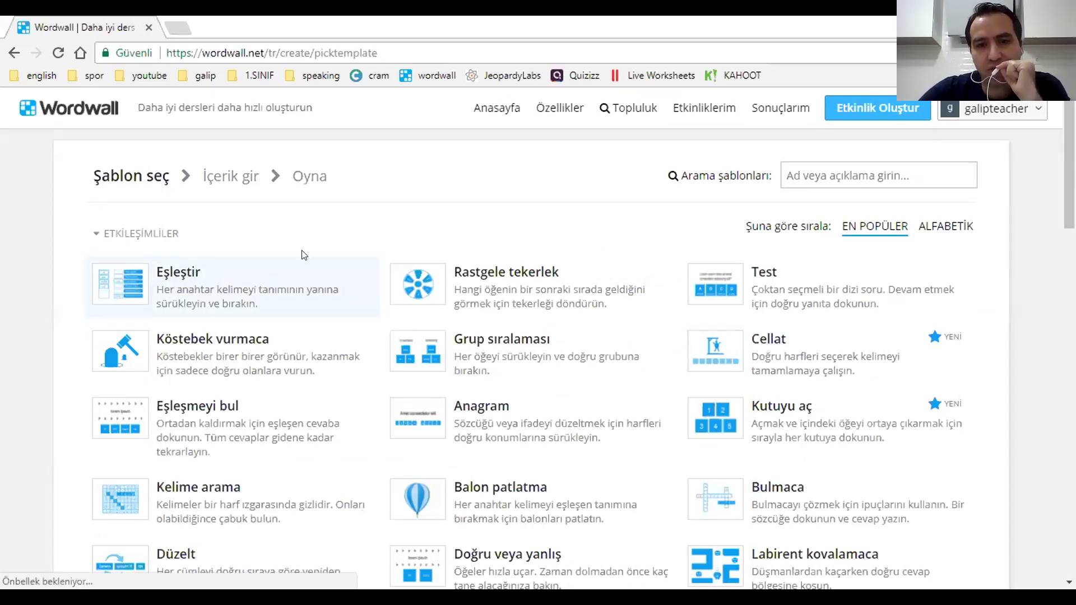
{"action": "scroll", "coordinate": [303, 255], "scroll_direction": "down", "scroll_amount": 2}
{"action": "scroll", "coordinate": [301, 267], "scroll_direction": "down", "scroll_amount": 10}
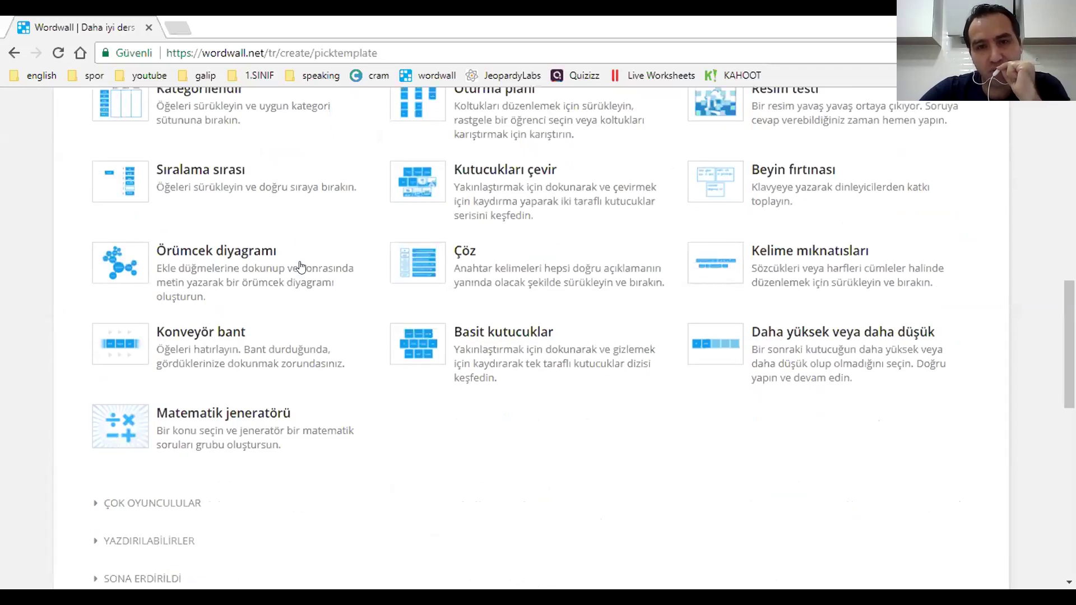
{"action": "scroll", "coordinate": [301, 266], "scroll_direction": "up", "scroll_amount": 8}
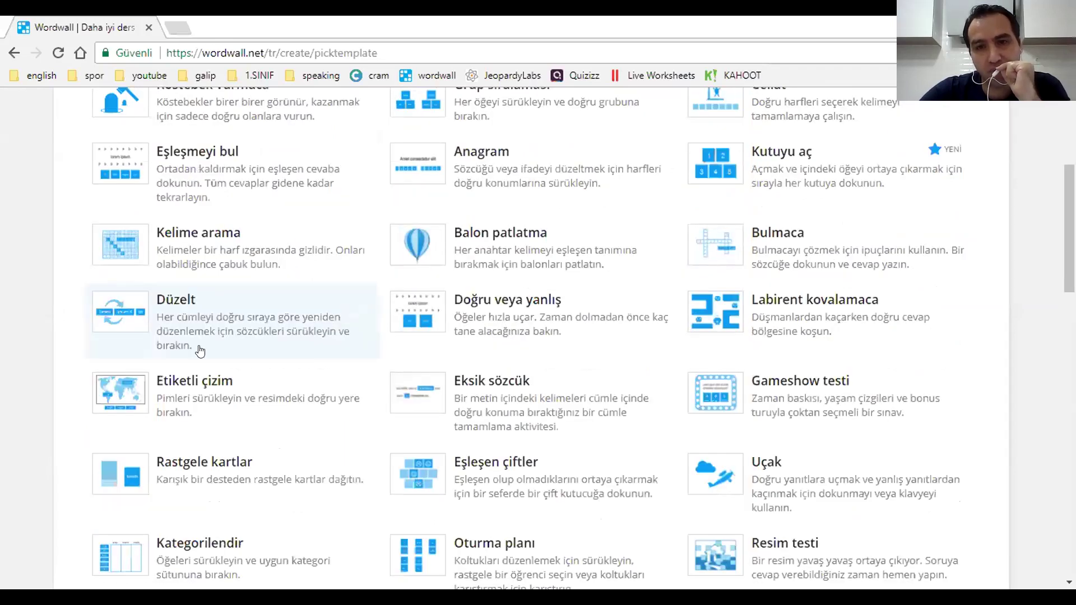
{"action": "scroll", "coordinate": [199, 348], "scroll_direction": "up", "scroll_amount": 5}
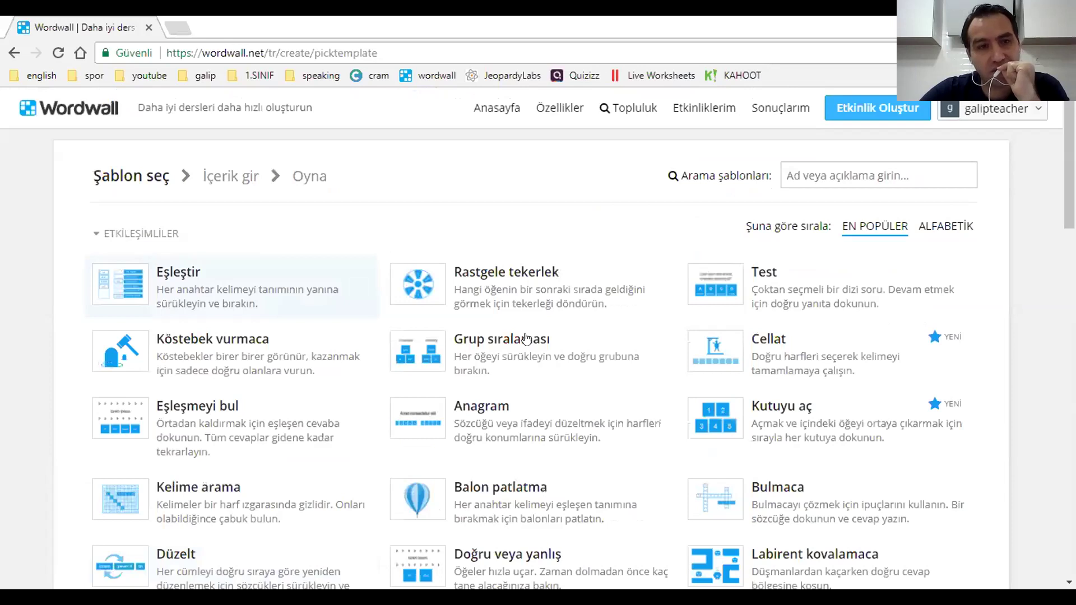
{"action": "scroll", "coordinate": [308, 213], "scroll_direction": "down", "scroll_amount": 1}
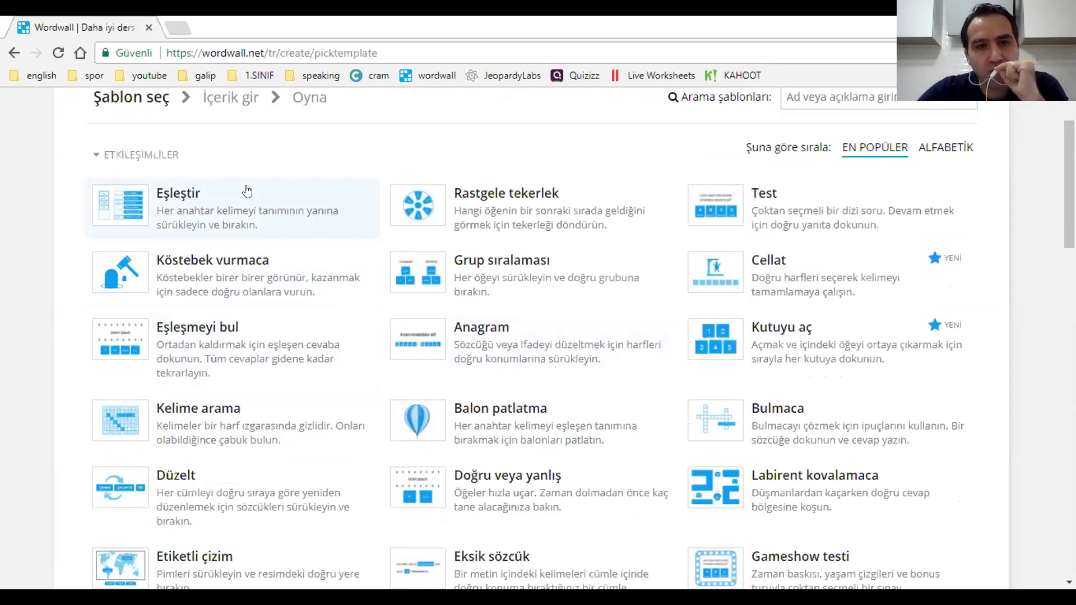
Step: Choose the Eşleştir template and retitle the activity from İsimsiz14 to 'çarpım tablosu'
{"action": "left_click", "coordinate": [181, 192]}
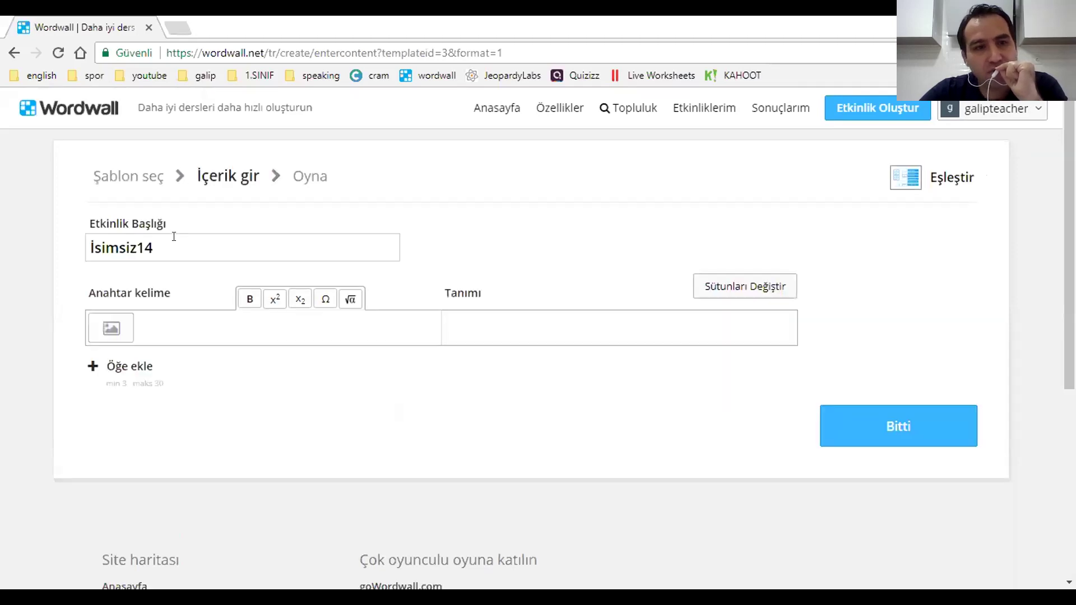
{"action": "left_click", "coordinate": [169, 242]}
{"action": "double_click", "coordinate": [170, 242]}
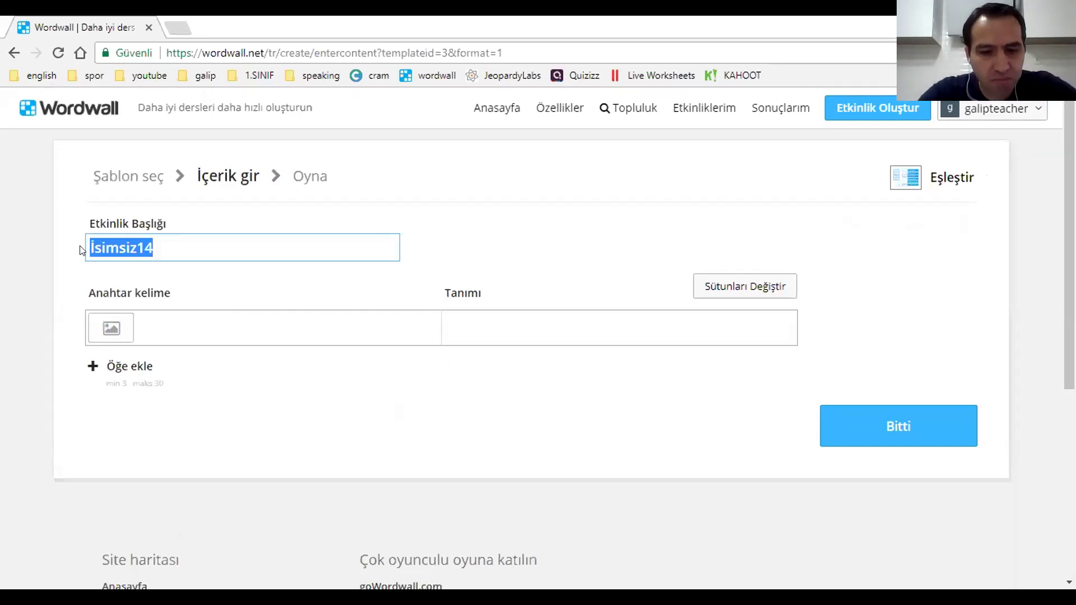
{"action": "type", "text": "çar"}
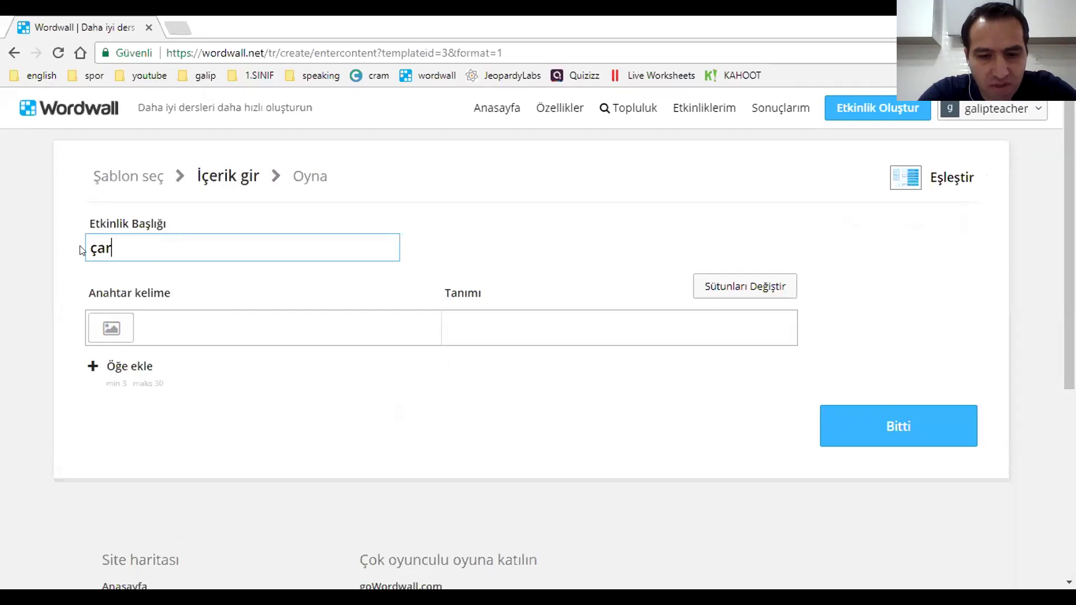
{"action": "type", "text": "pım ta"}
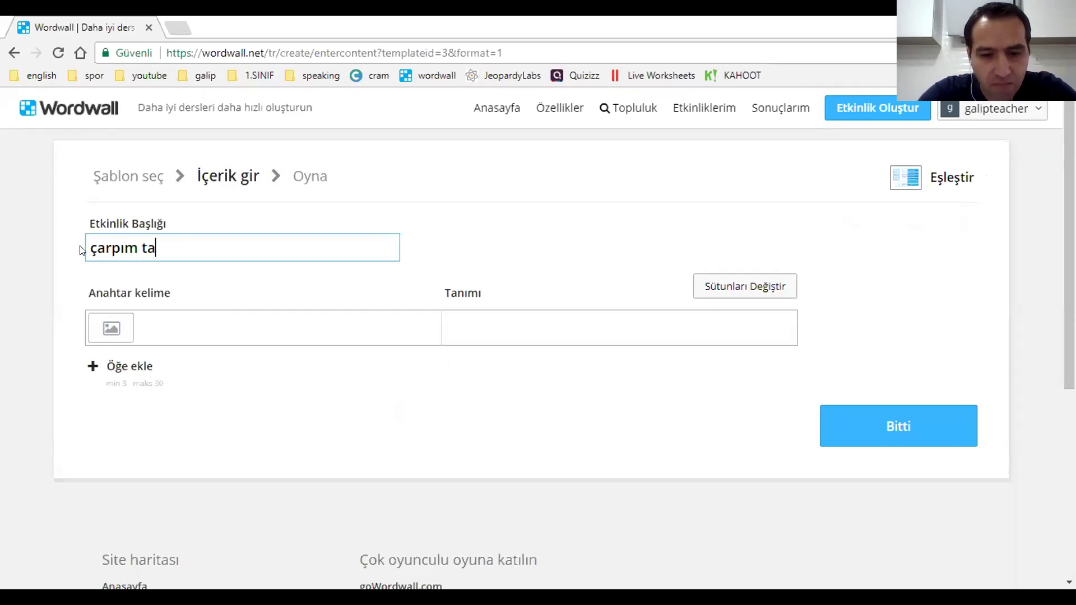
{"action": "type", "text": "blosu"}
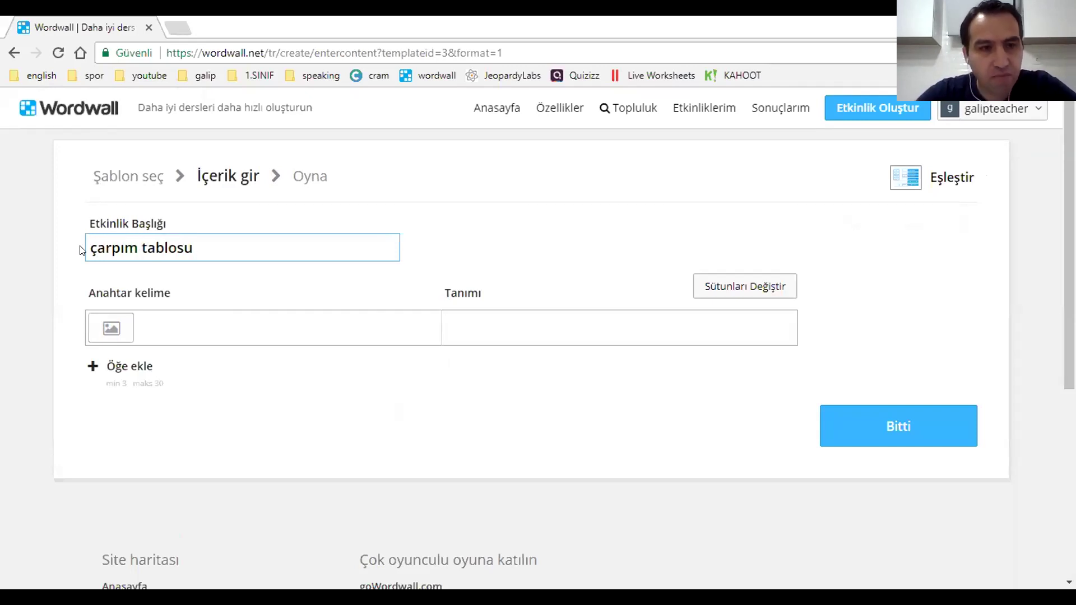
{"action": "left_click", "coordinate": [228, 336]}
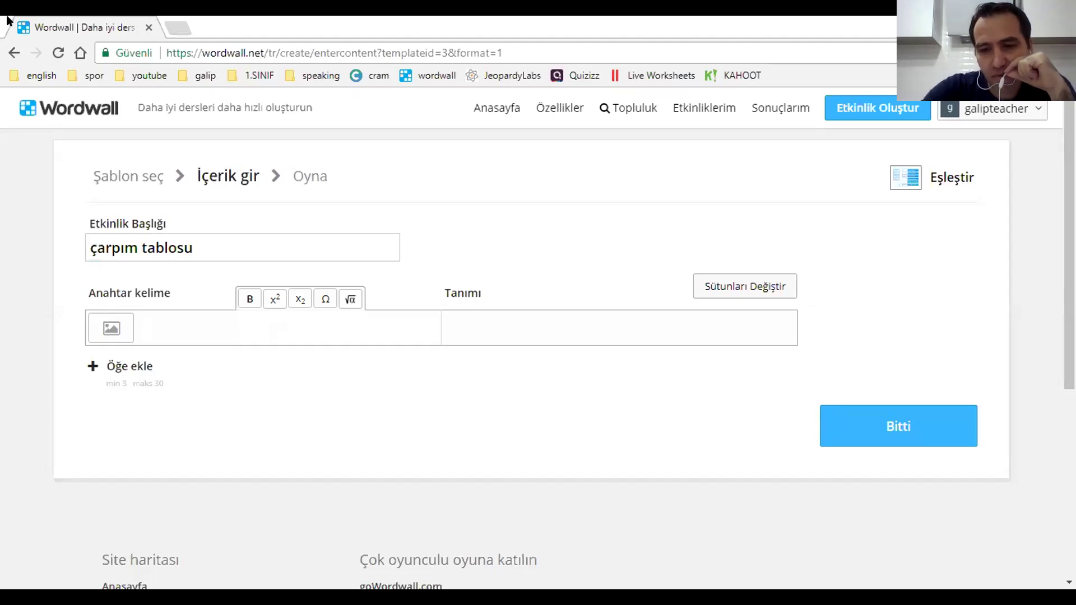
Step: Enter the first three pairs: 3*5–15, 4*2–8 and 2*6–12
{"action": "type", "text": "3*5"}
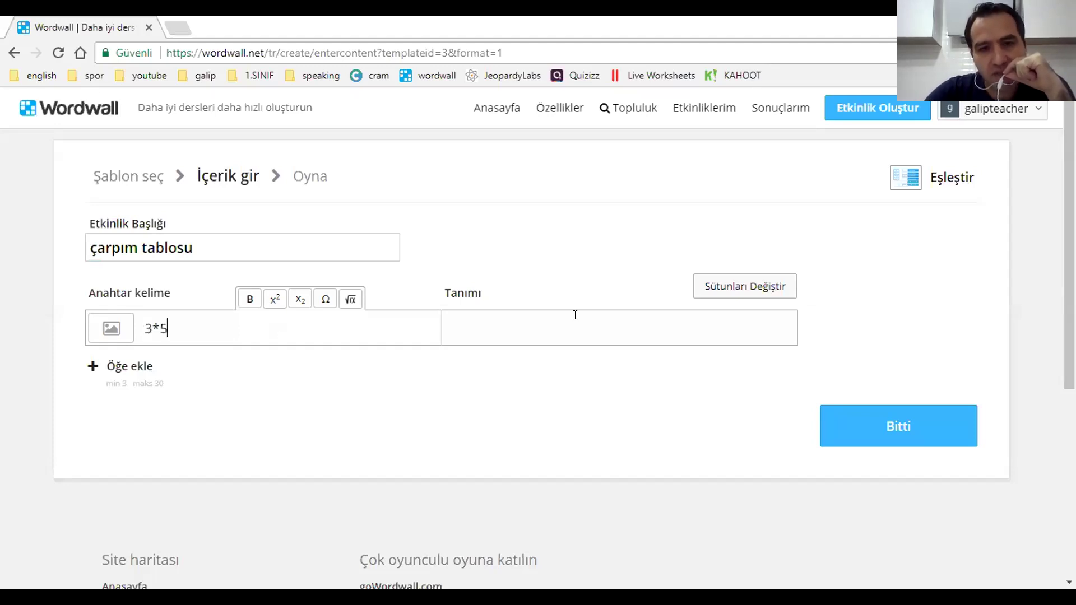
{"action": "left_click", "coordinate": [566, 326]}
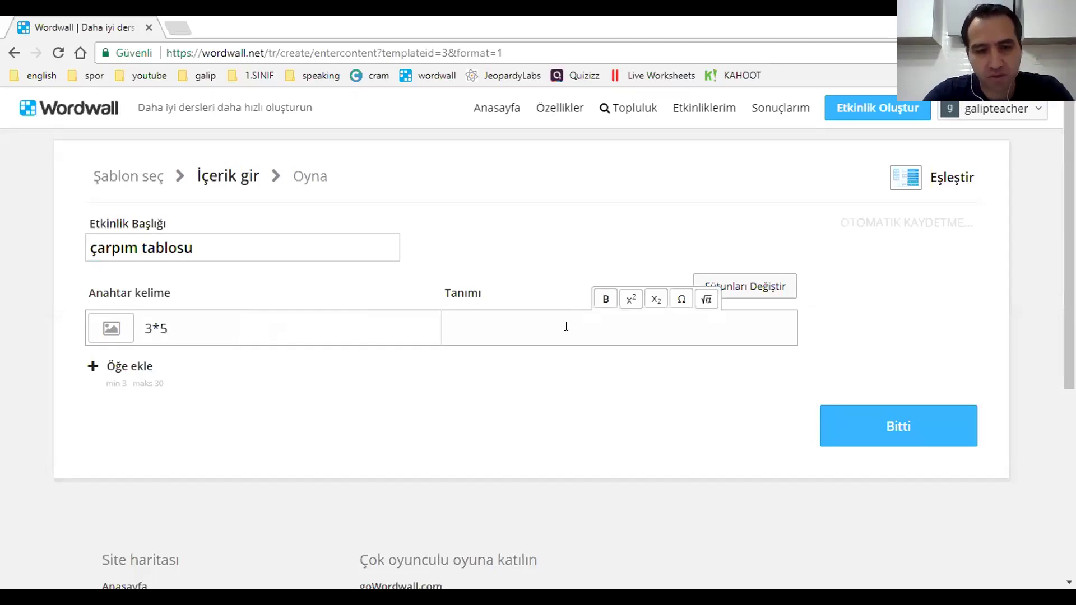
{"action": "type", "text": "15"}
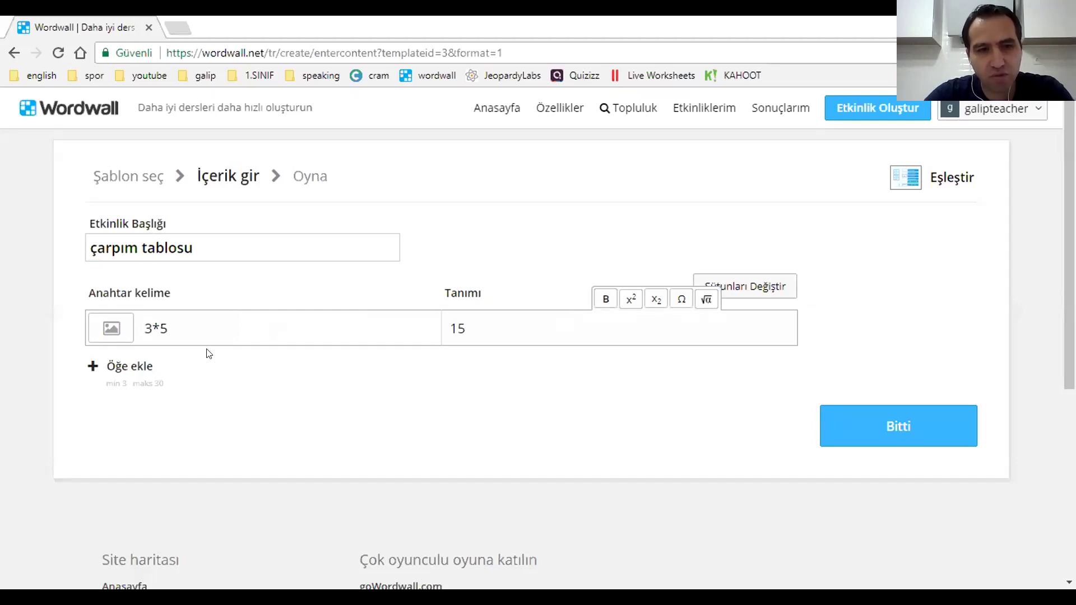
{"action": "left_click", "coordinate": [123, 368]}
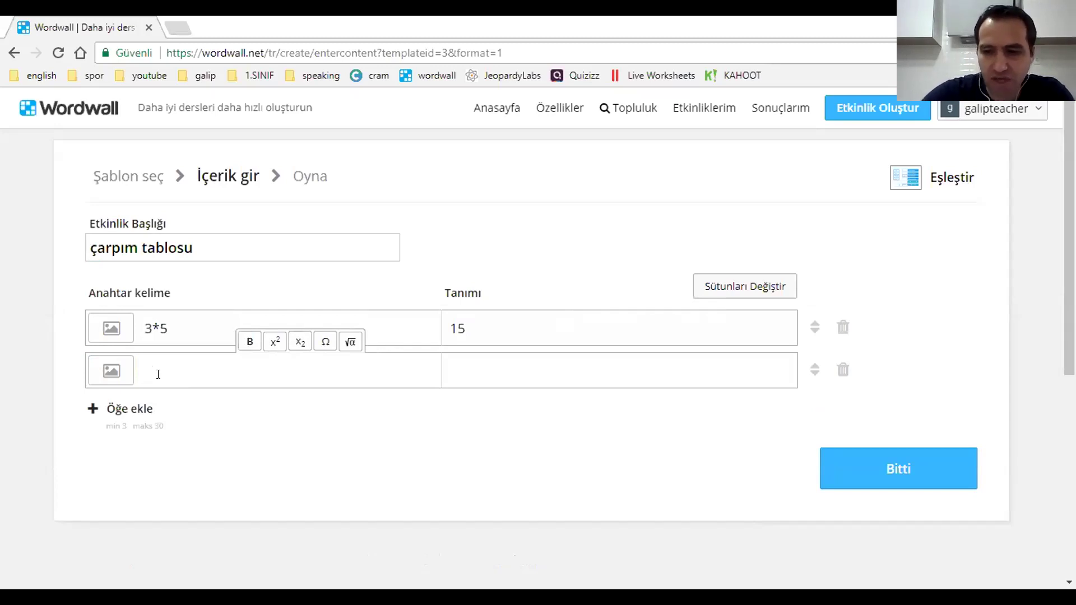
{"action": "type", "text": "4"}
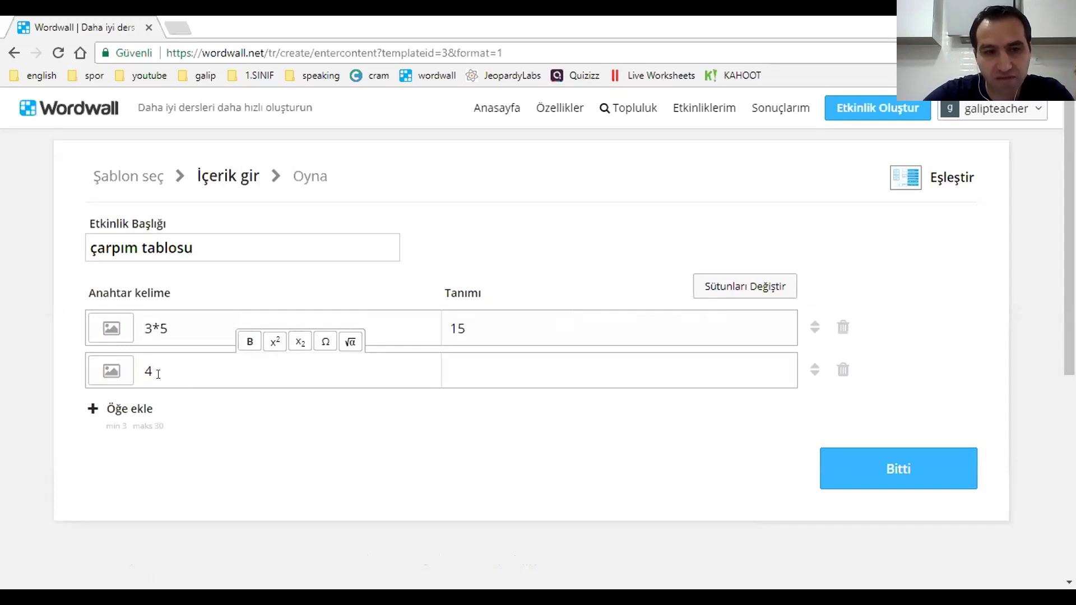
{"action": "type", "text": "*2"}
{"action": "key", "text": "Tab"}
{"action": "type", "text": "8"}
{"action": "key", "text": "Tab"}
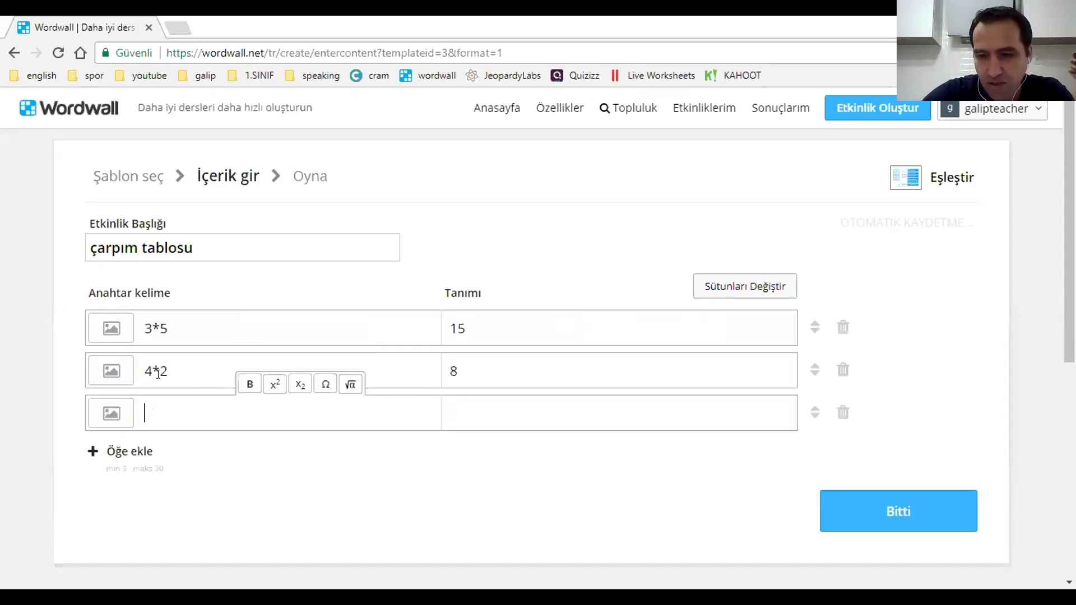
{"action": "type", "text": "2*"}
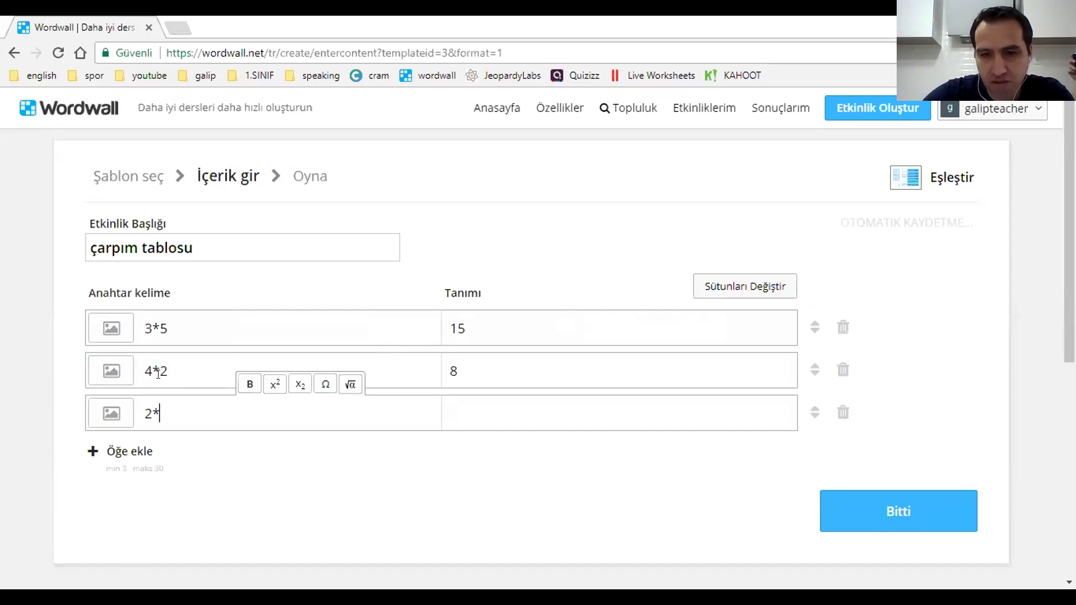
{"action": "type", "text": "6"}
{"action": "key", "text": "Tab"}
{"action": "type", "text": "12"}
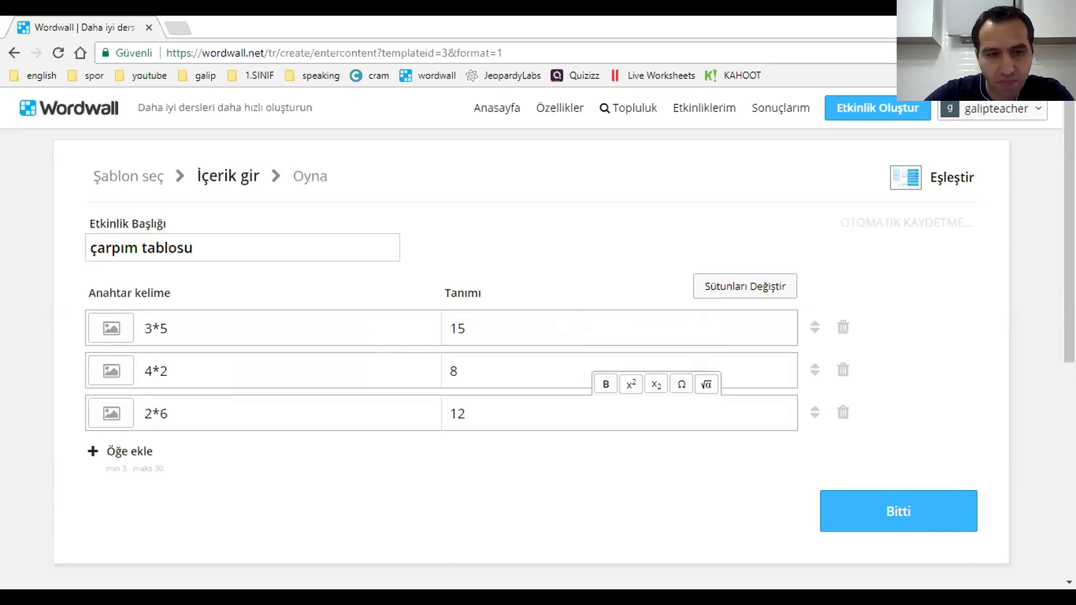
Step: Add rows for 5*9–45, 7*4–28 and 6*6–36
{"action": "key", "text": "Return"}
{"action": "type", "text": "5*9"}
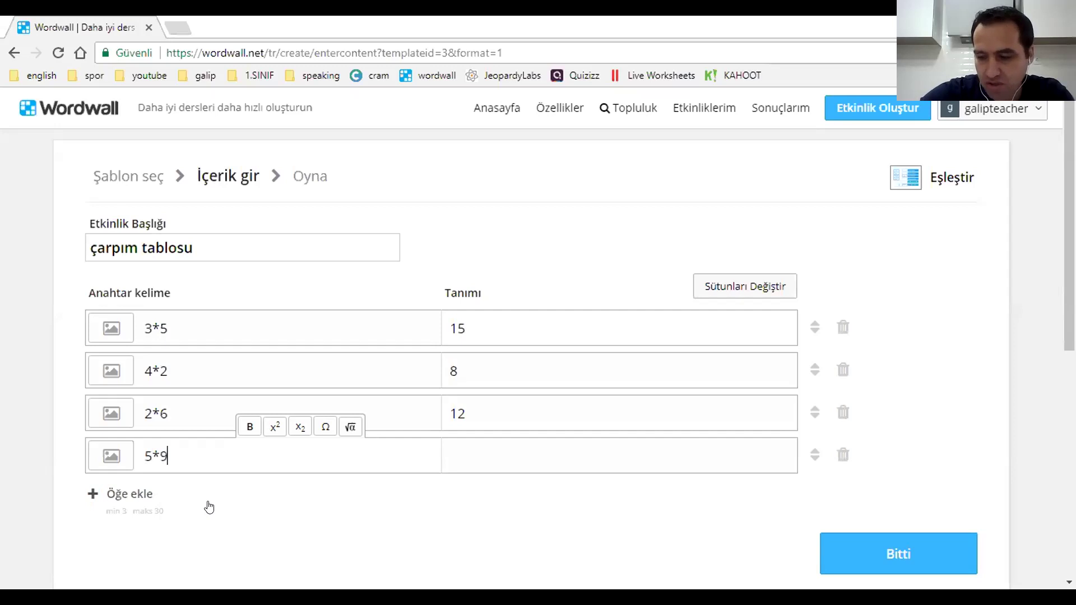
{"action": "key", "text": "Tab"}
{"action": "type", "text": "45"}
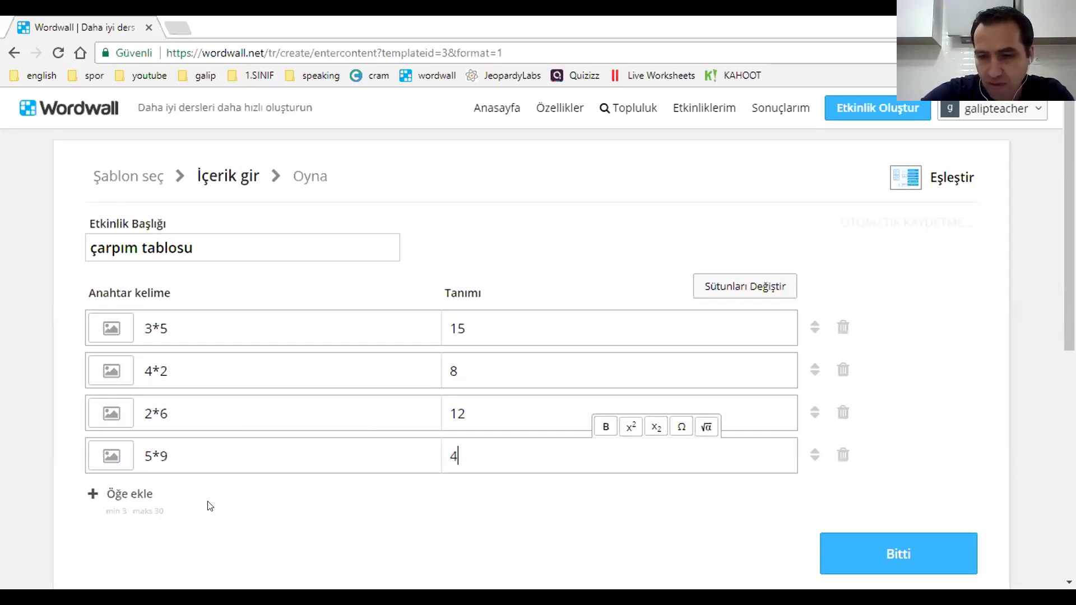
{"action": "key", "text": "Tab"}
{"action": "type", "text": "7*"}
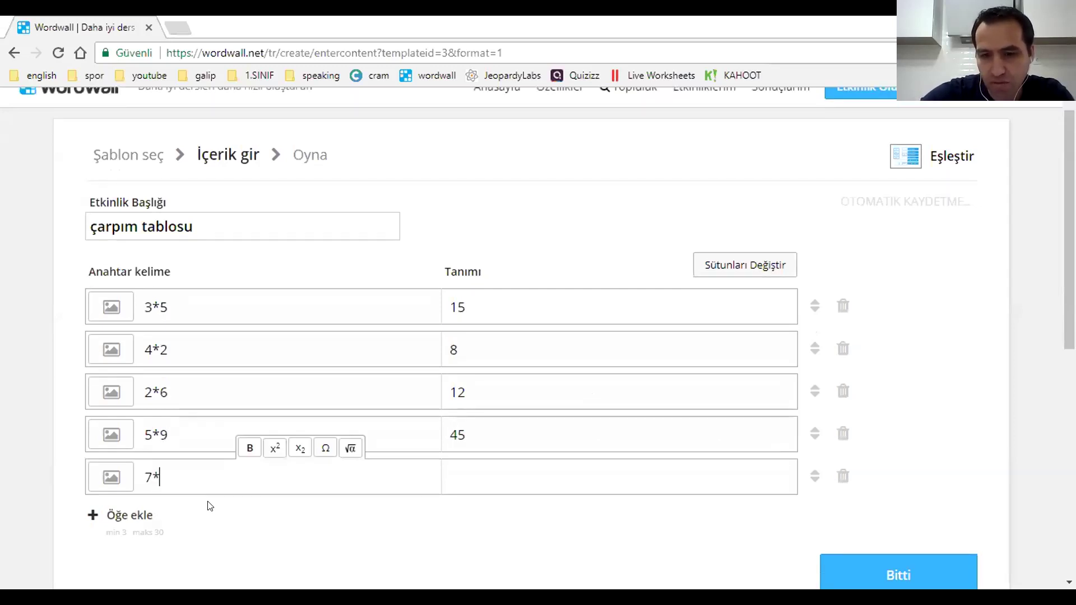
{"action": "type", "text": "4"}
{"action": "key", "text": "Tab"}
{"action": "type", "text": "28"}
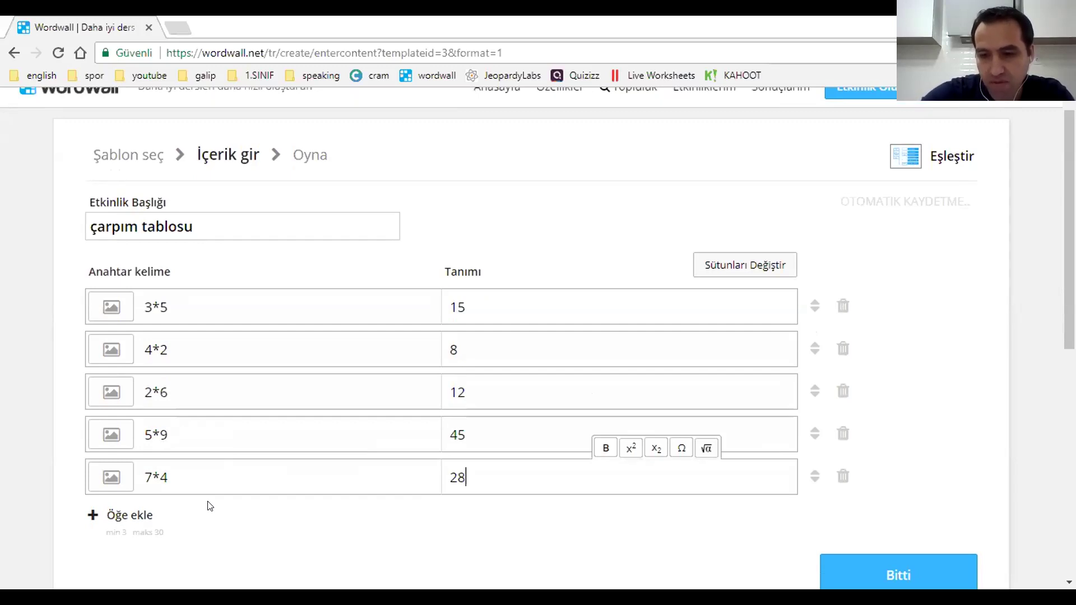
{"action": "key", "text": "Tab"}
{"action": "type", "text": "6*"}
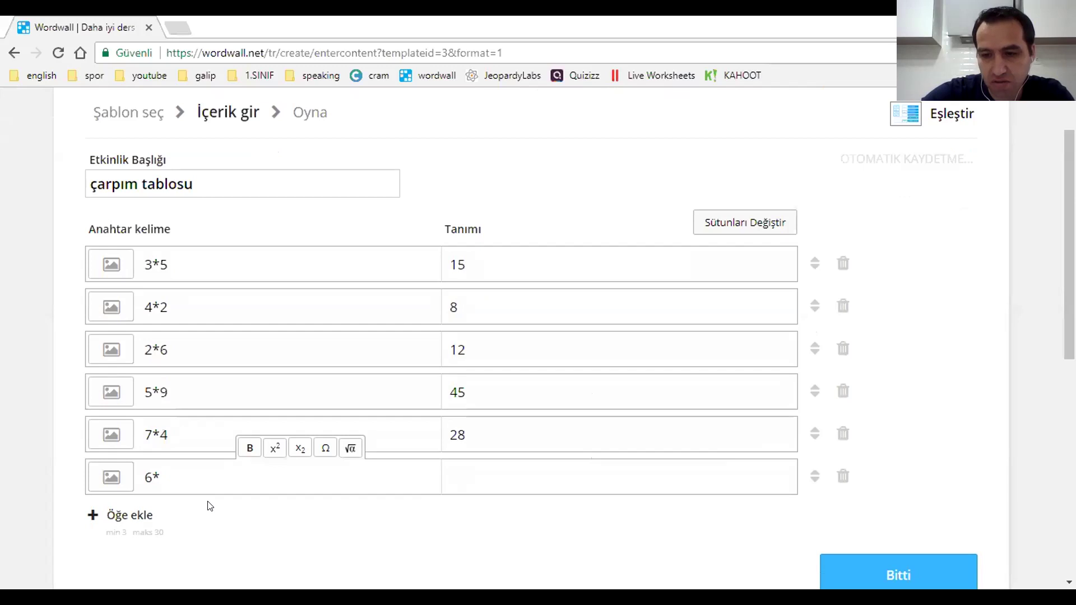
{"action": "type", "text": "6"}
{"action": "key", "text": "Tab"}
{"action": "type", "text": "36"}
Step: Add rows for 3*7–21, 6*9–54 and 8*8–64
{"action": "key", "text": "Tab"}
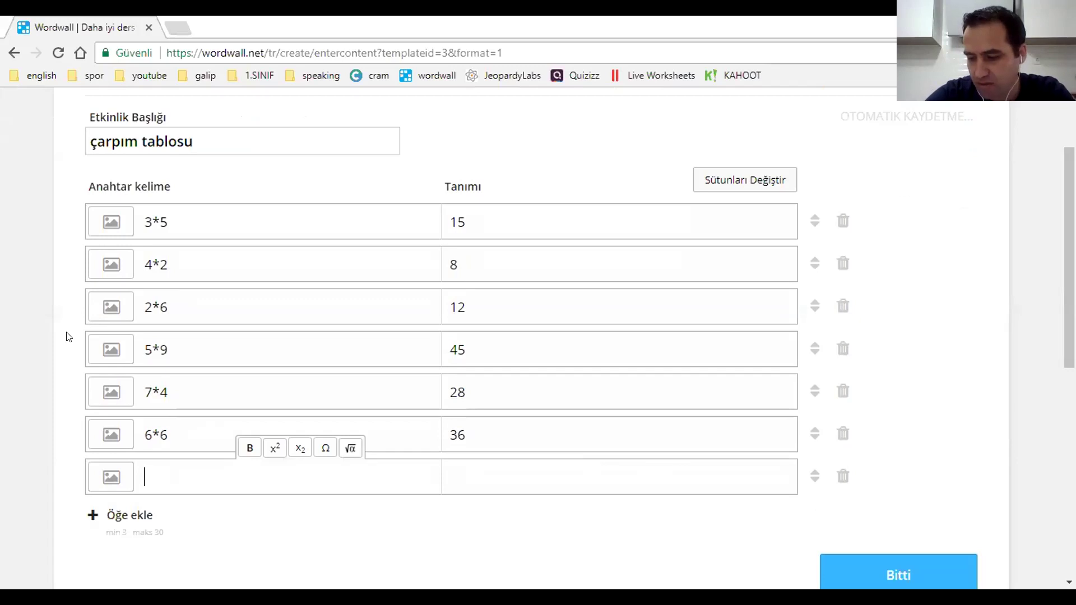
{"action": "type", "text": "3*"}
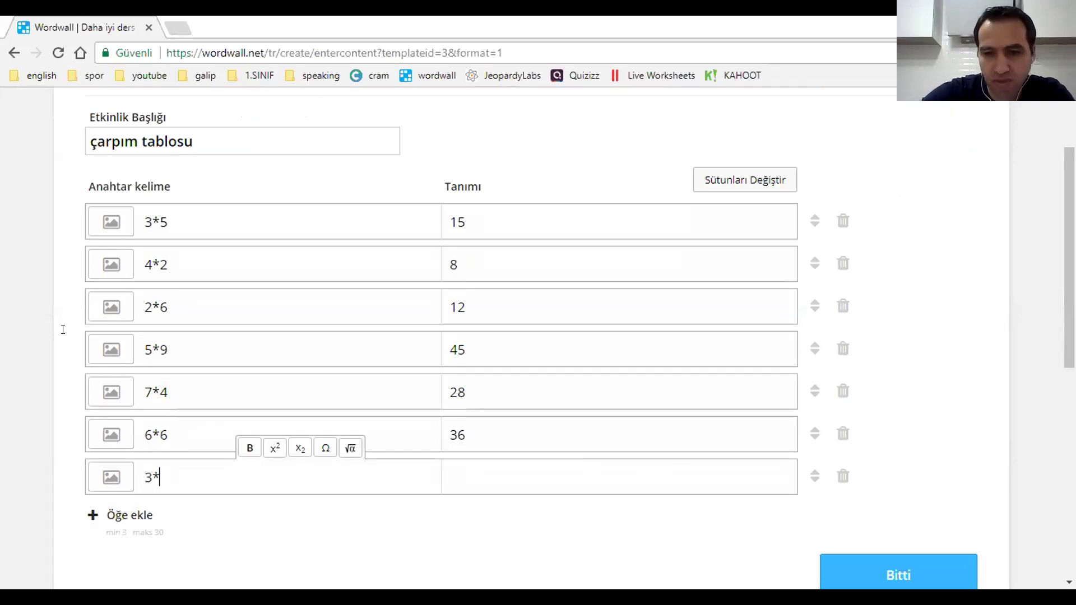
{"action": "type", "text": "7"}
{"action": "key", "text": "Tab"}
{"action": "type", "text": "2"}
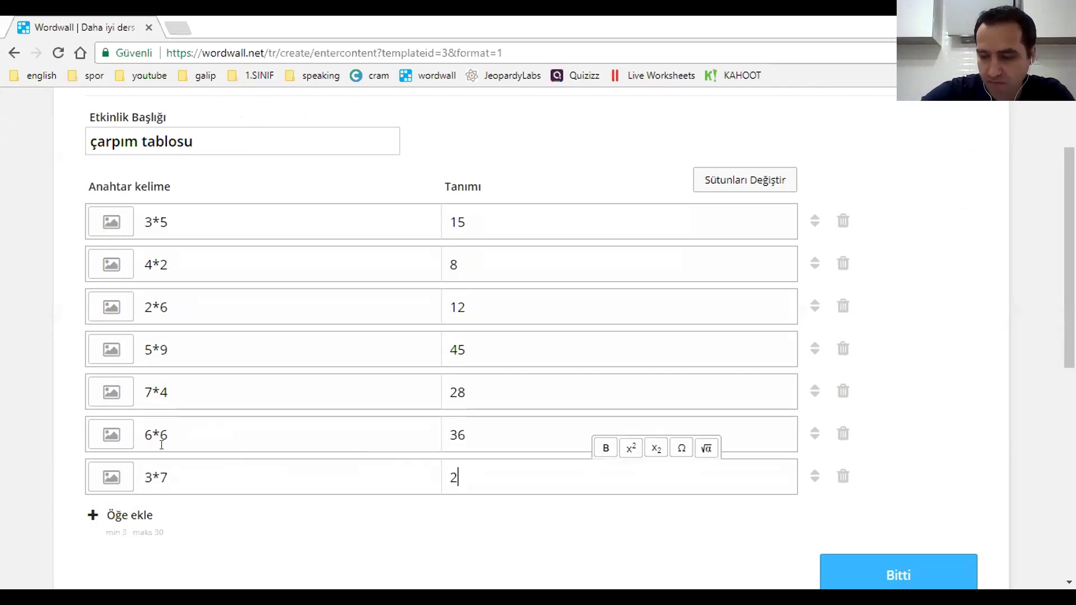
{"action": "type", "text": "1"}
{"action": "key", "text": "Tab"}
{"action": "type", "text": "6"}
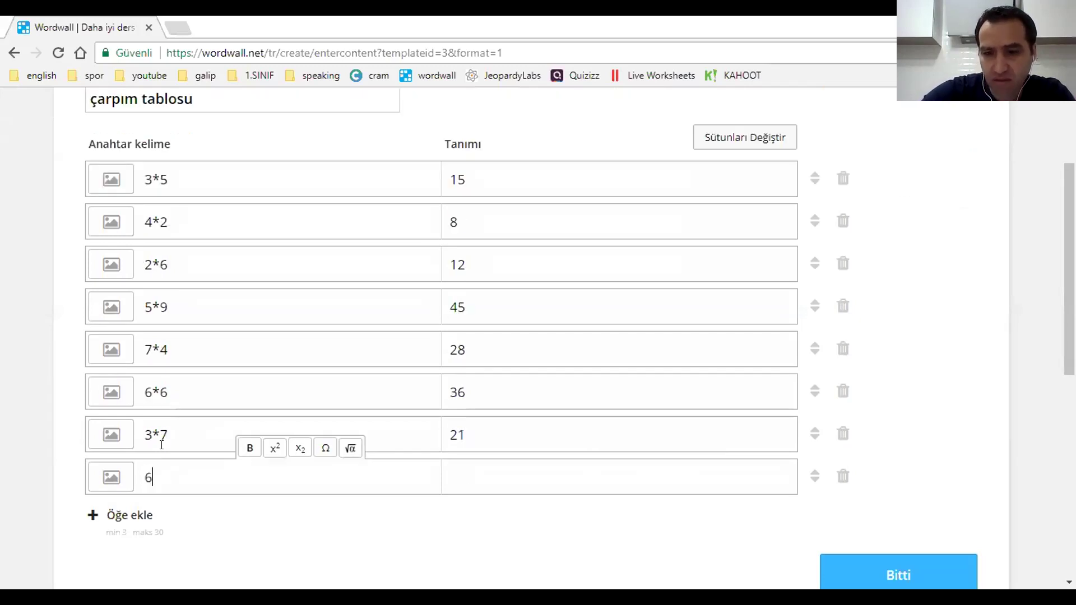
{"action": "type", "text": "*9"}
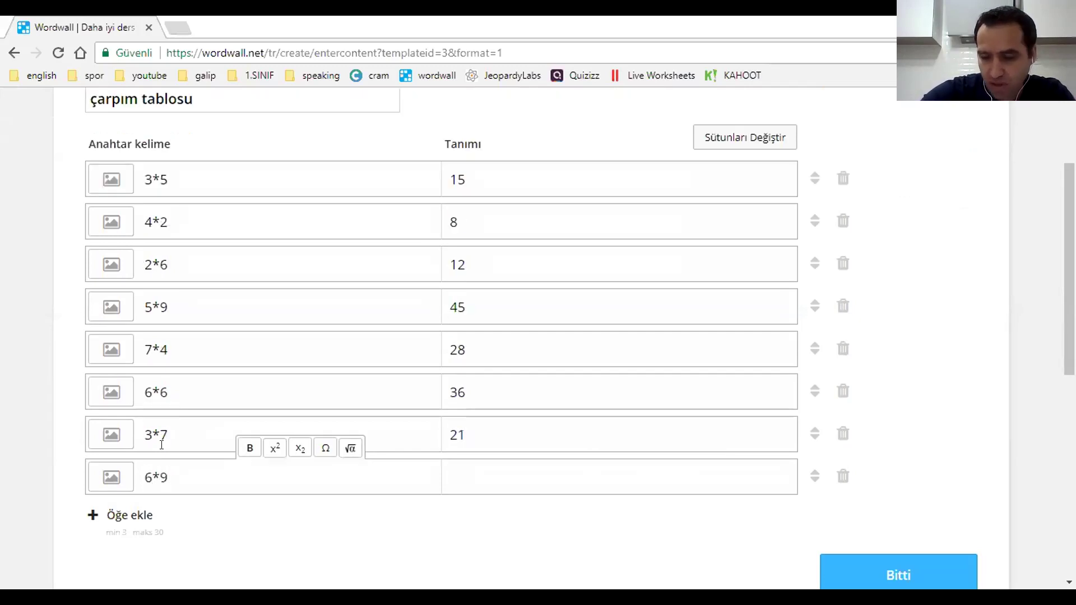
{"action": "key", "text": "Tab"}
{"action": "type", "text": "54"}
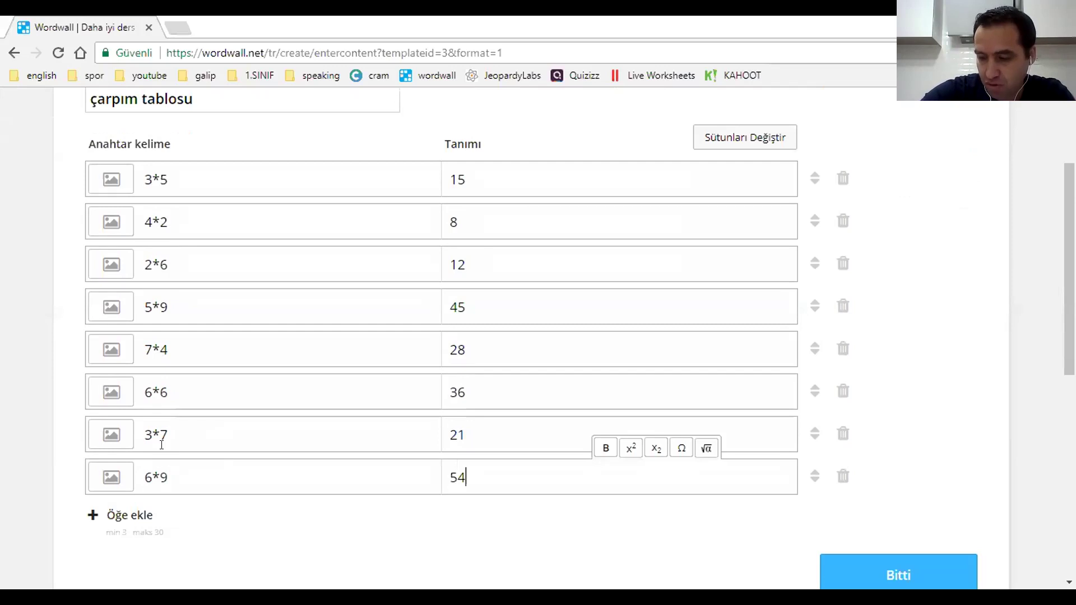
{"action": "key", "text": "Tab"}
{"action": "type", "text": "8*8"}
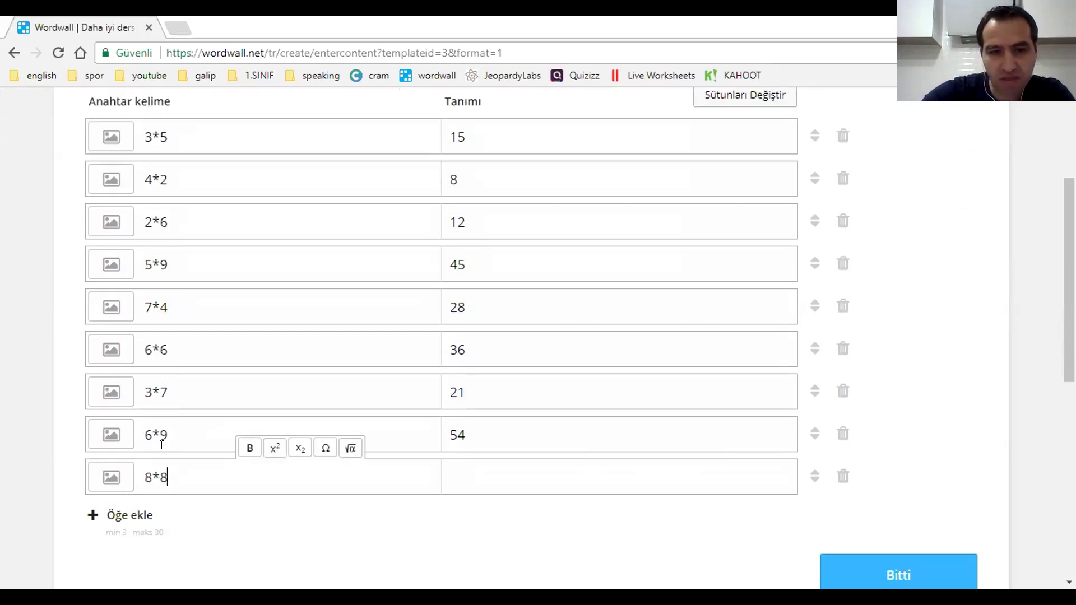
{"action": "key", "text": "Tab"}
{"action": "type", "text": "6"}
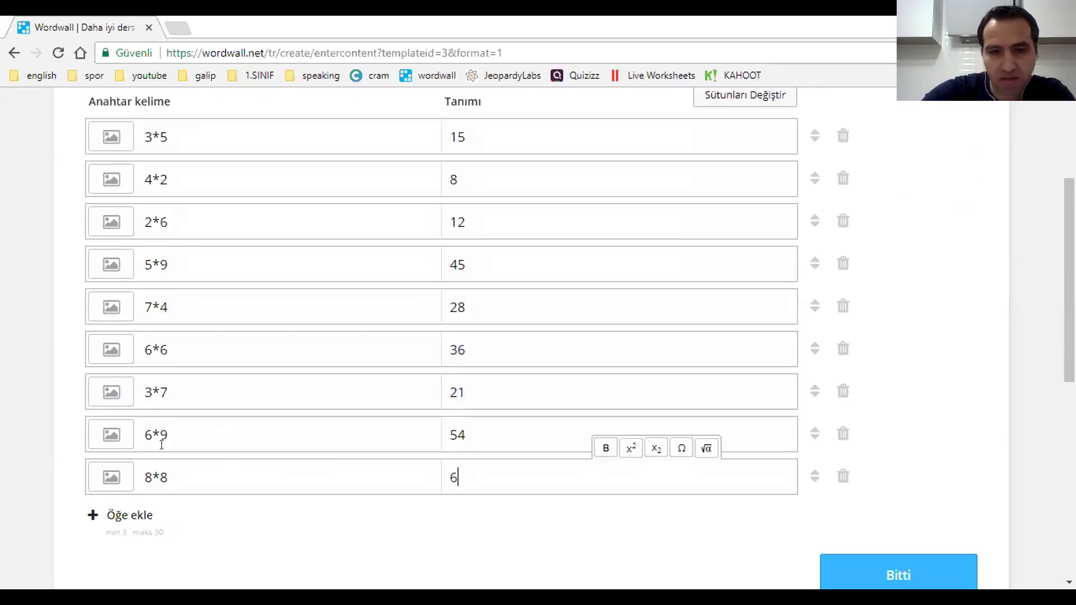
{"action": "type", "text": "4"}
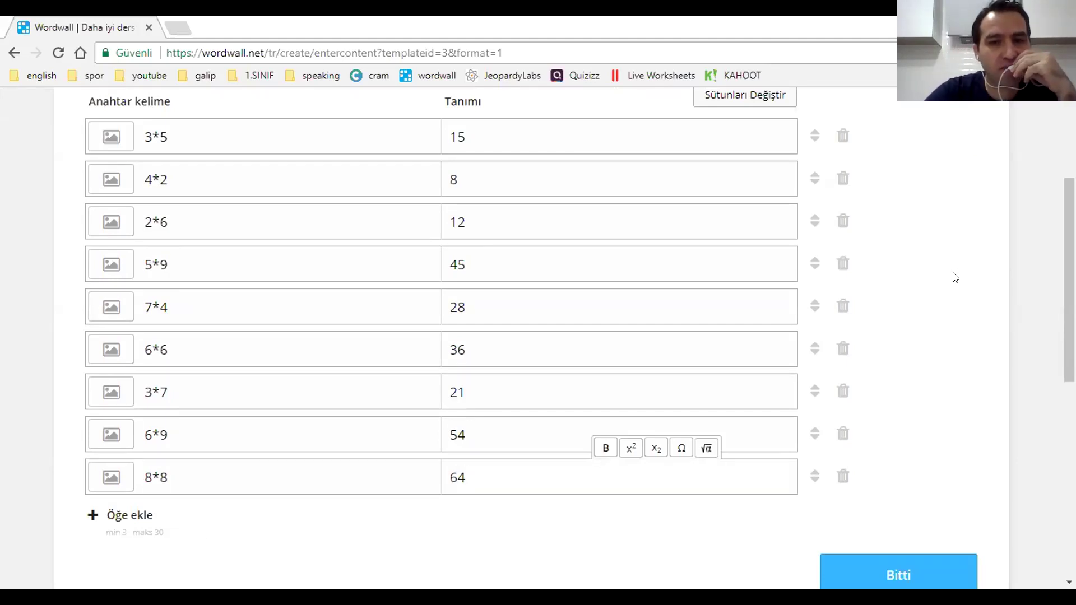
{"action": "scroll", "coordinate": [951, 277], "scroll_direction": "up", "scroll_amount": 3}
{"action": "scroll", "coordinate": [952, 277], "scroll_direction": "down", "scroll_amount": 3}
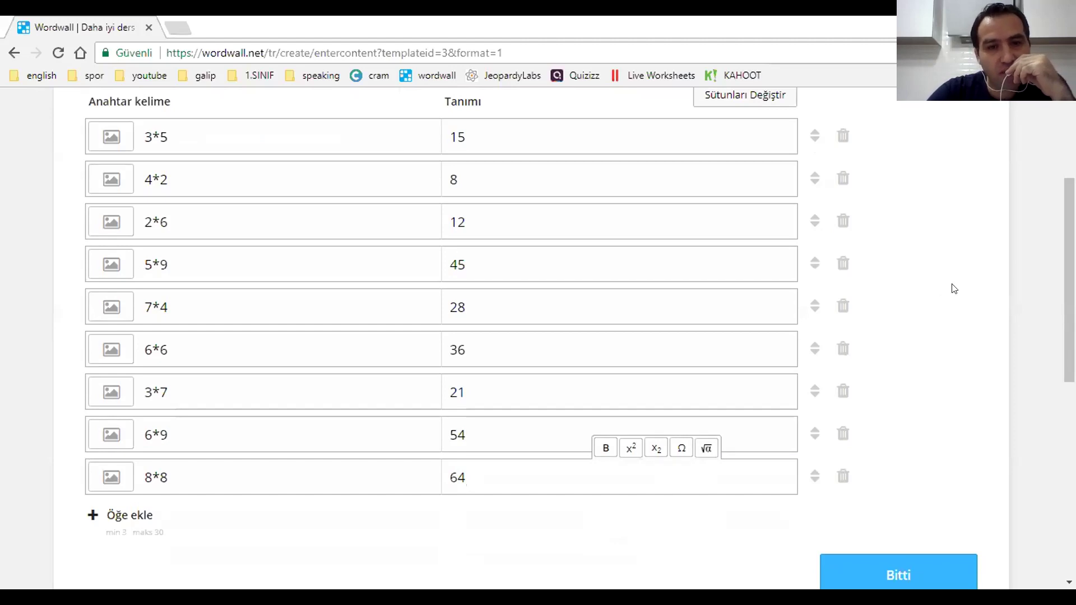
{"action": "scroll", "coordinate": [962, 292], "scroll_direction": "down", "scroll_amount": 3}
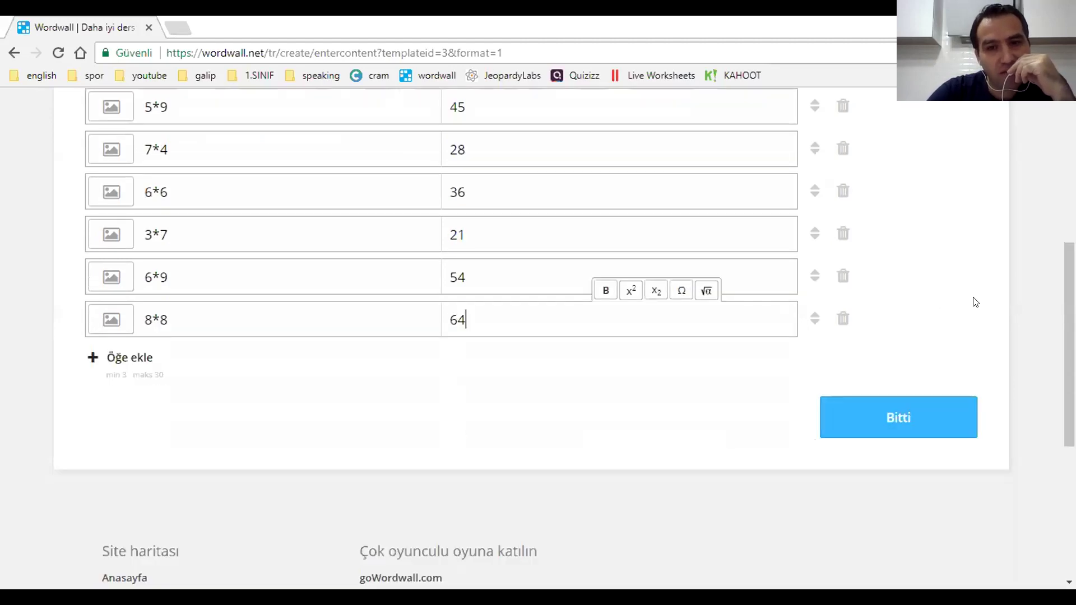
{"action": "scroll", "coordinate": [360, 287], "scroll_direction": "up", "scroll_amount": 4}
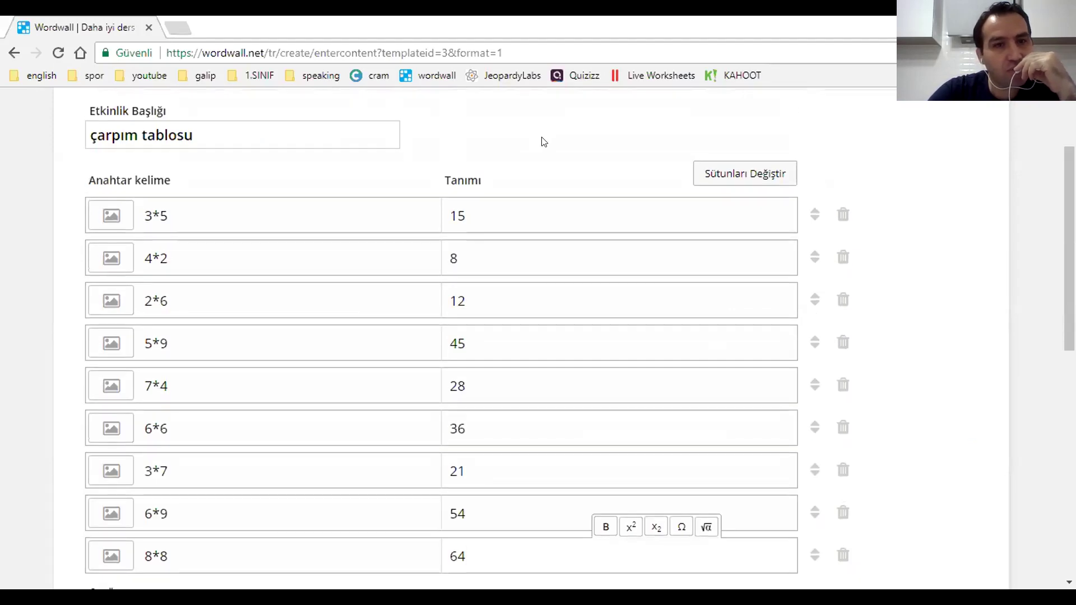
{"action": "scroll", "coordinate": [533, 227], "scroll_direction": "up", "scroll_amount": 1}
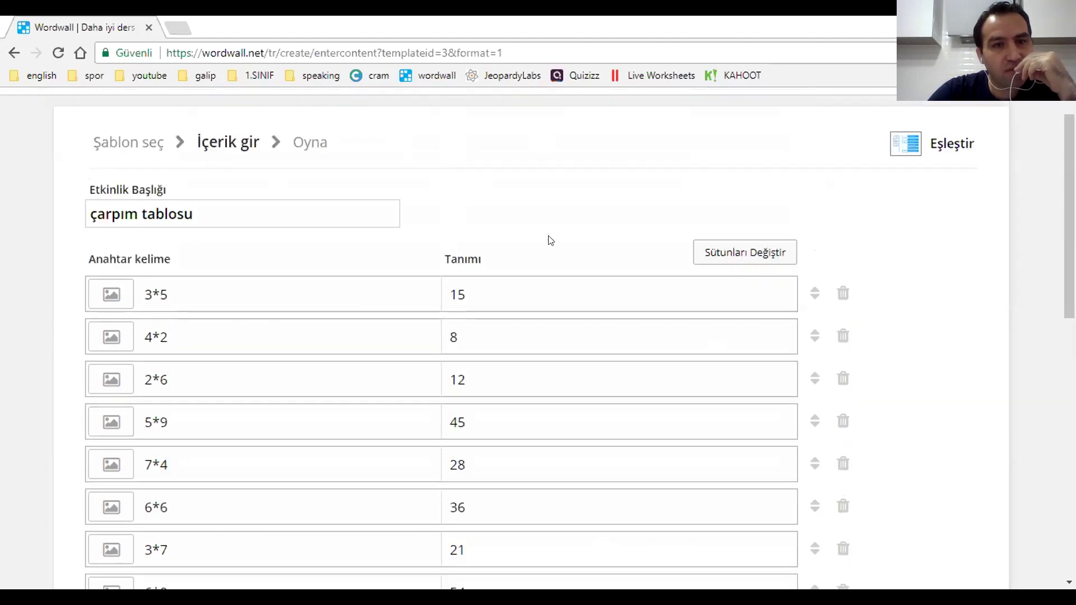
{"action": "scroll", "coordinate": [857, 402], "scroll_direction": "down", "scroll_amount": 5}
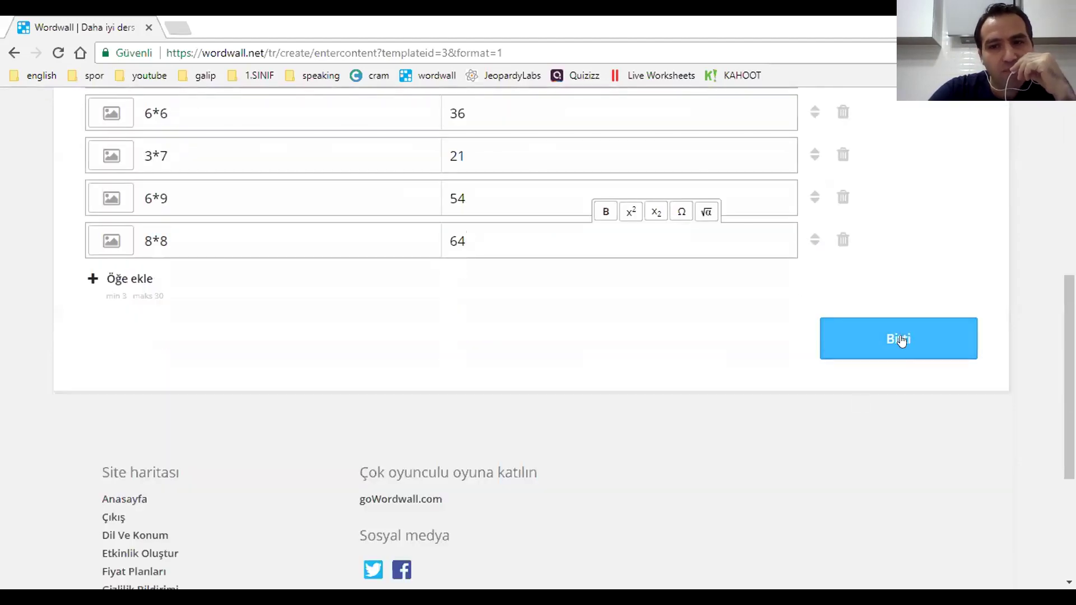
Step: Finish with Bitti so çarpım tablosu saves and its Eşleştir game page loads
{"action": "left_click", "coordinate": [900, 338]}
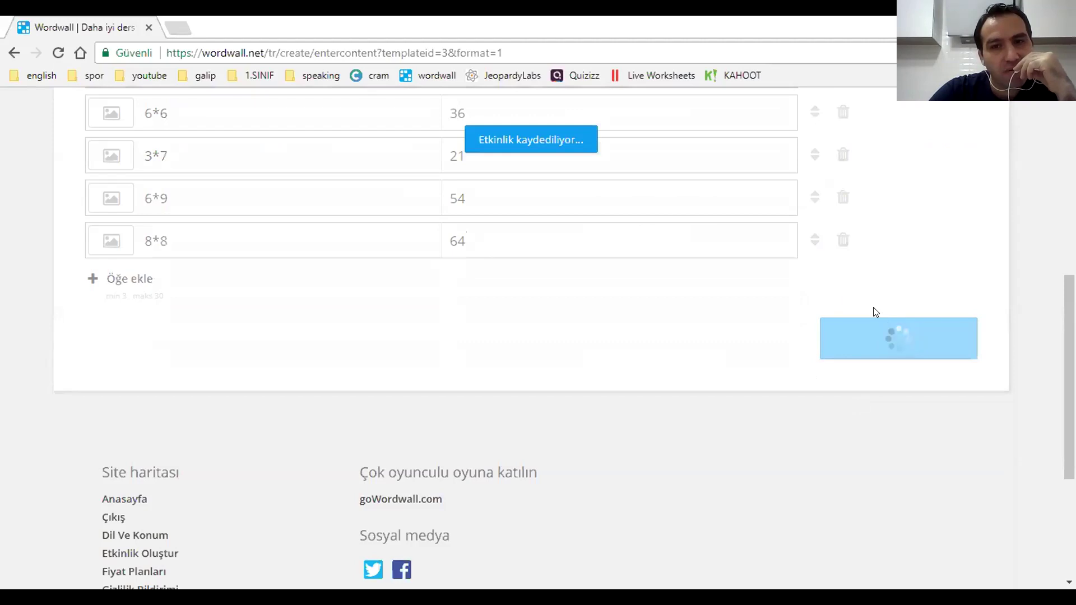
{"action": "scroll", "coordinate": [875, 312], "scroll_direction": "up", "scroll_amount": 1}
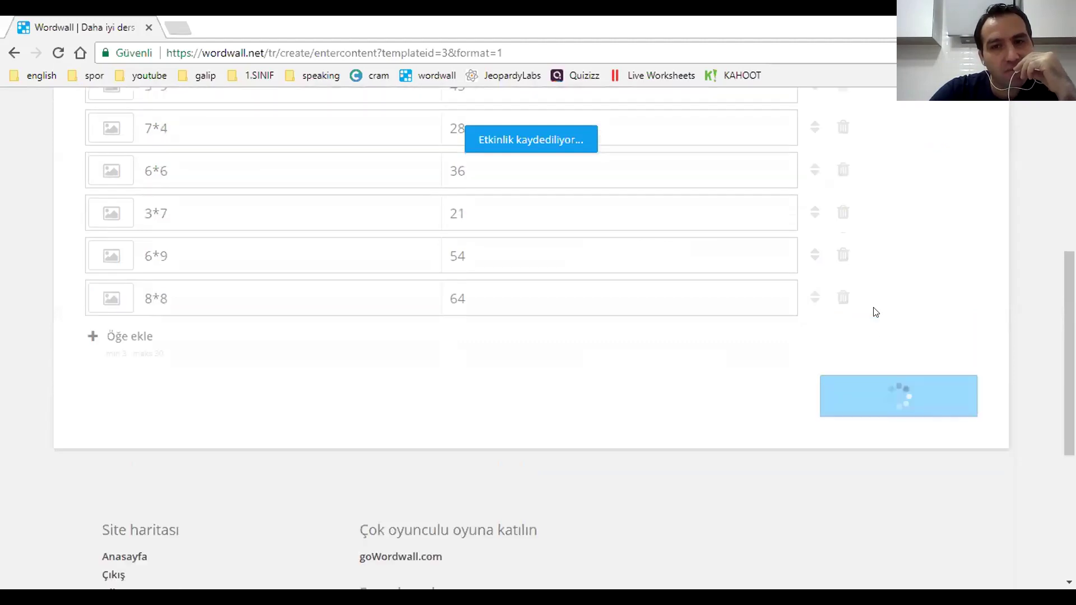
{"action": "scroll", "coordinate": [442, 314], "scroll_direction": "up", "scroll_amount": 5}
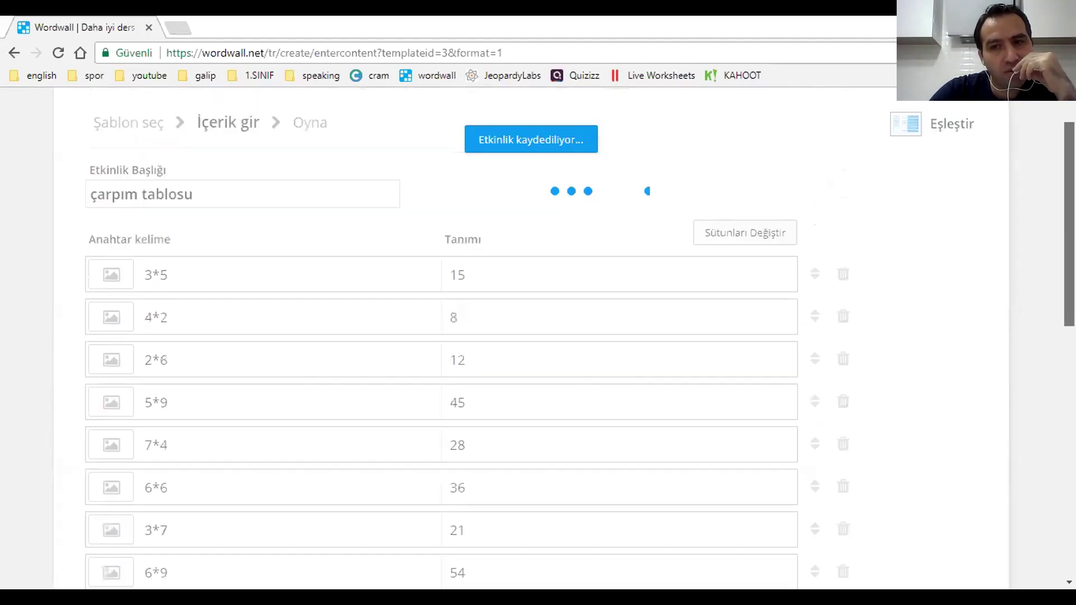
{"action": "scroll", "coordinate": [443, 313], "scroll_direction": "down", "scroll_amount": 2}
{"action": "scroll", "coordinate": [670, 238], "scroll_direction": "up", "scroll_amount": 3}
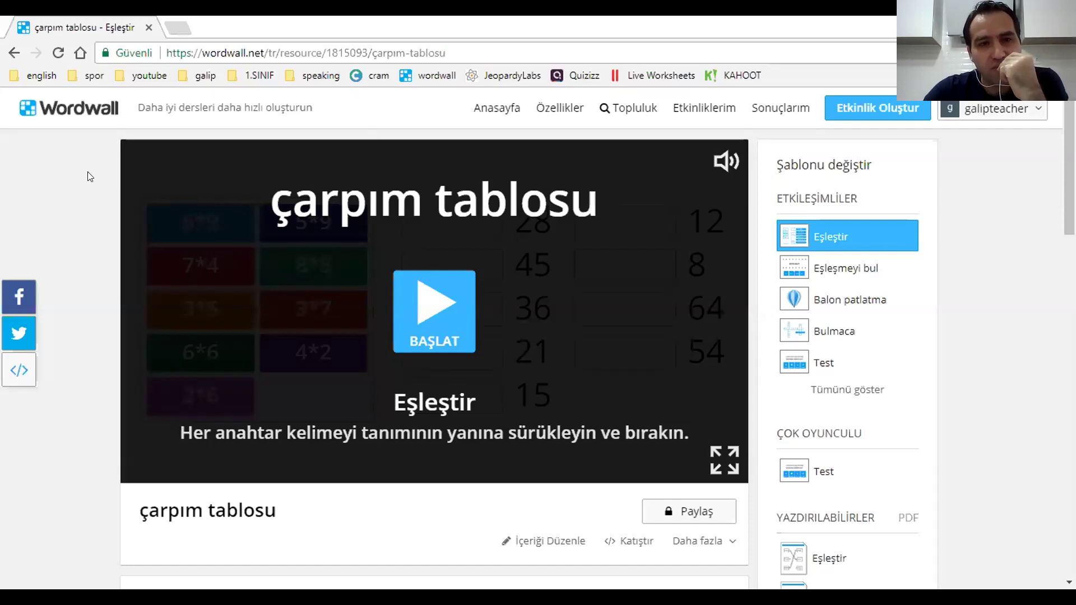
Step: Start the matching game and pair 6*9–54, 6*6–36, 7*4–28 and 4*2–8
{"action": "left_click", "coordinate": [426, 305]}
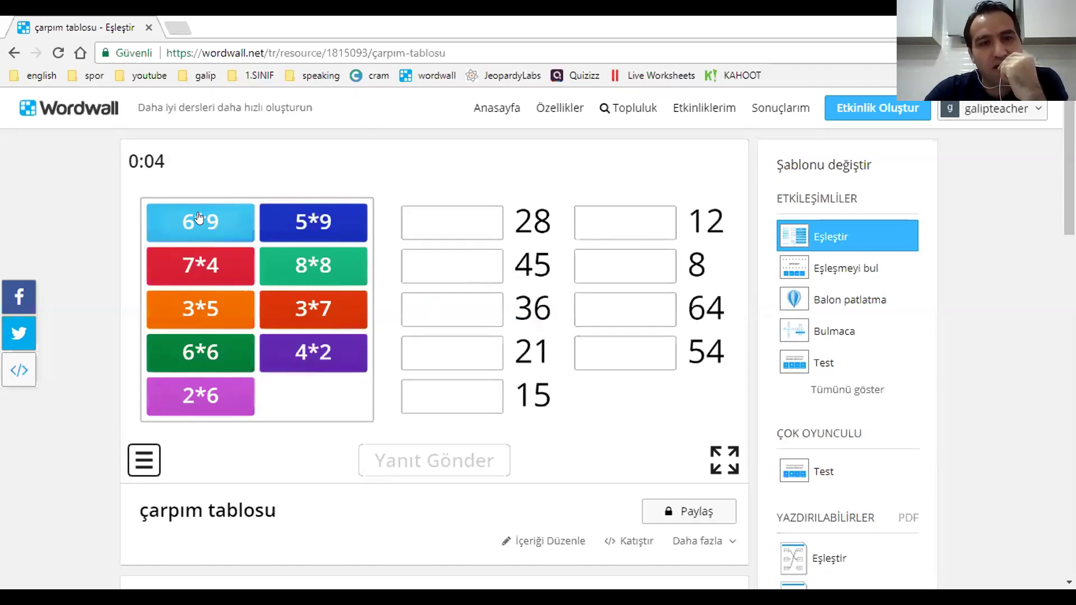
{"action": "left_click_drag", "start_coordinate": [196, 225], "coordinate": [623, 357]}
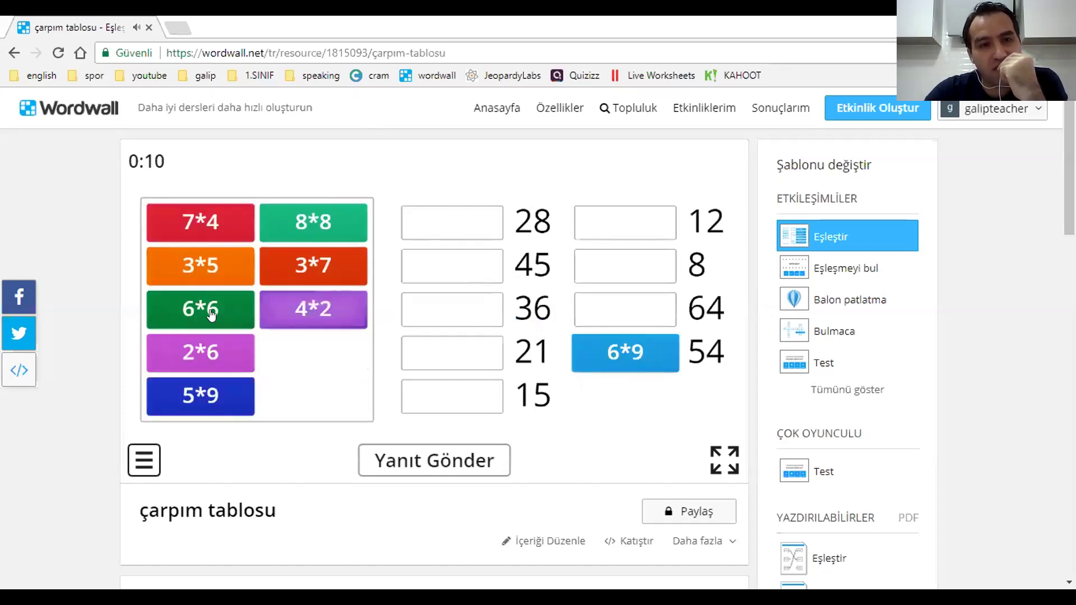
{"action": "left_click", "coordinate": [449, 318]}
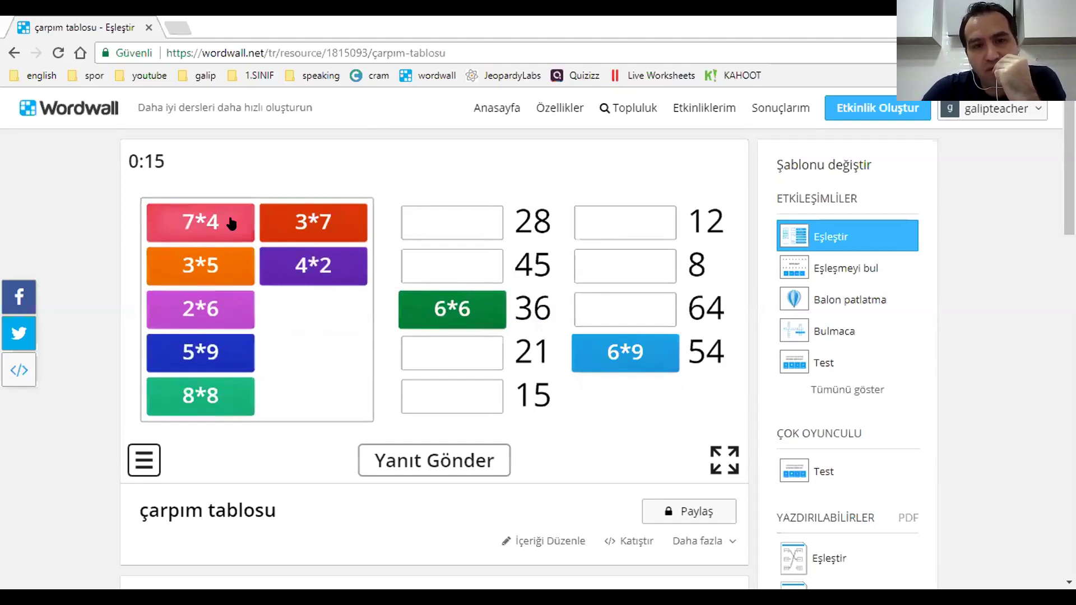
{"action": "left_click", "coordinate": [433, 225]}
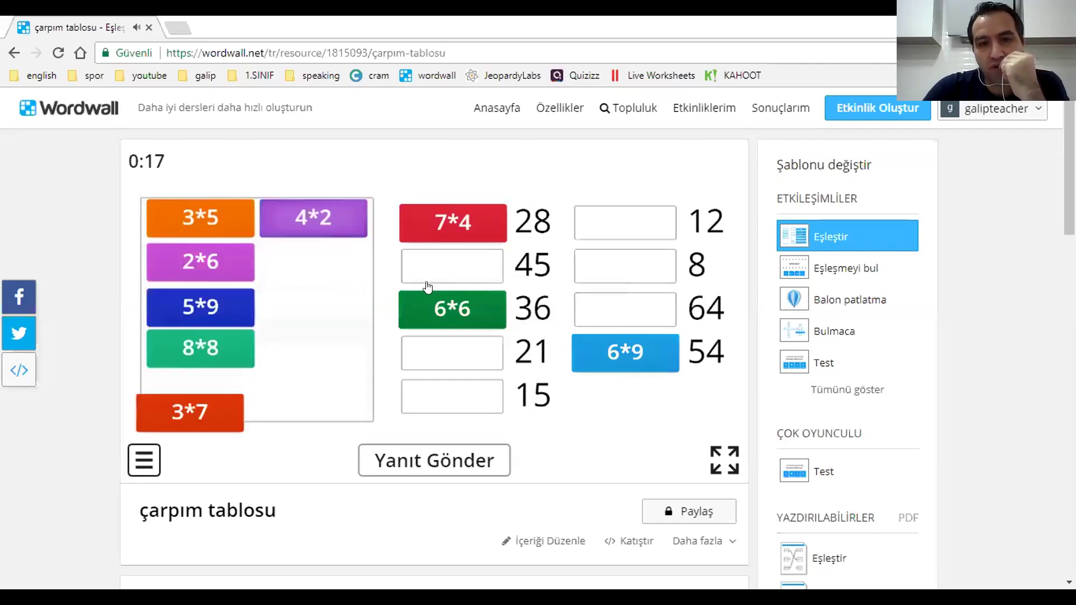
{"action": "left_click_drag", "start_coordinate": [361, 224], "coordinate": [617, 268]}
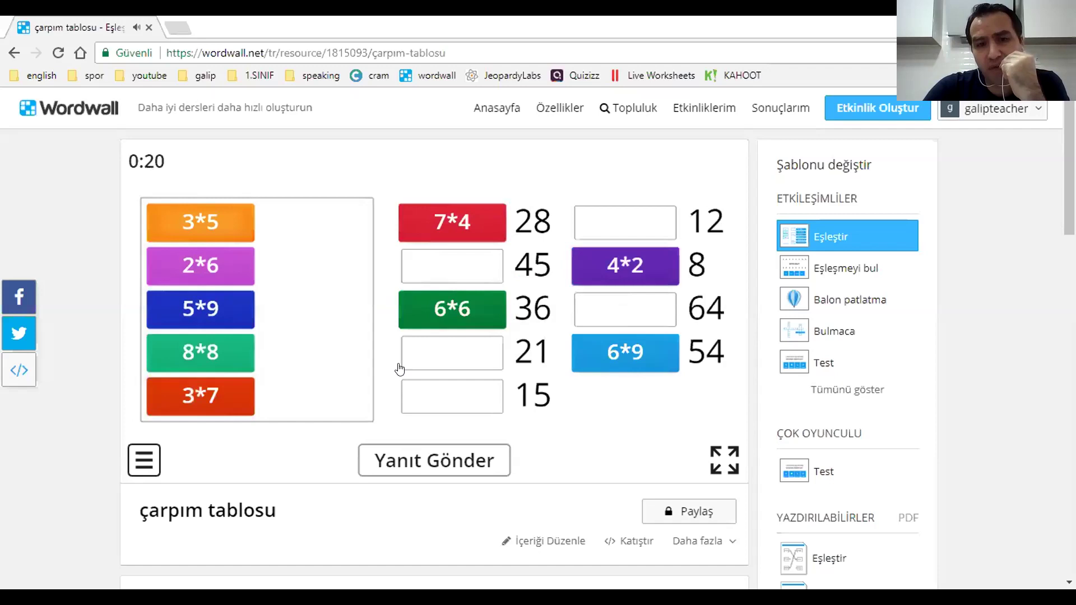
Step: Match the remaining tiles: 3*5–15, 5*9–45, 2*6–12, 8*8–64 and 3*7–21
{"action": "left_click", "coordinate": [402, 386]}
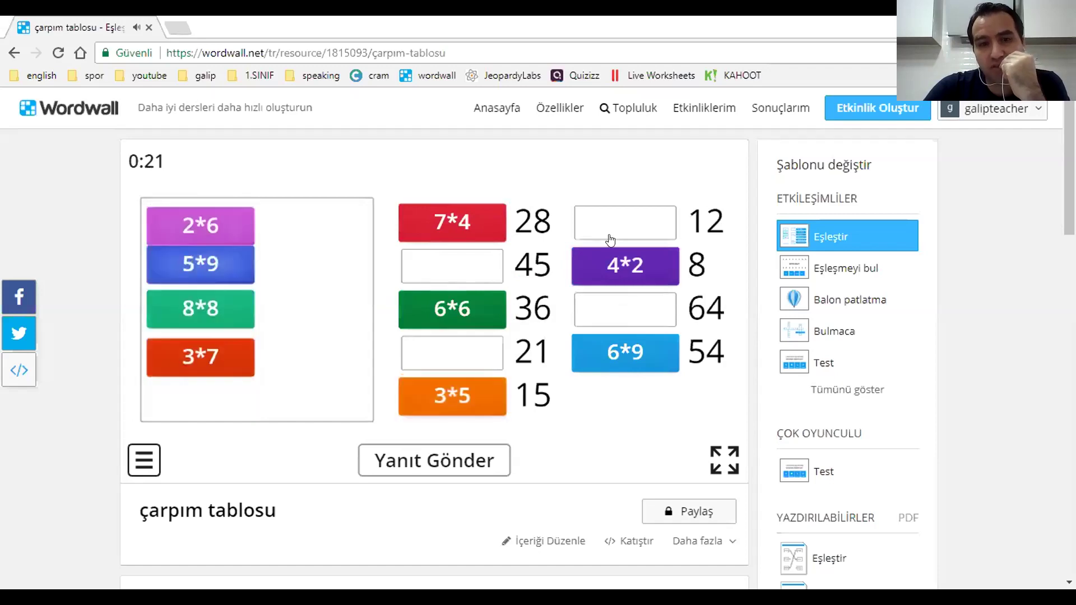
{"action": "left_click_drag", "start_coordinate": [225, 263], "coordinate": [601, 235]}
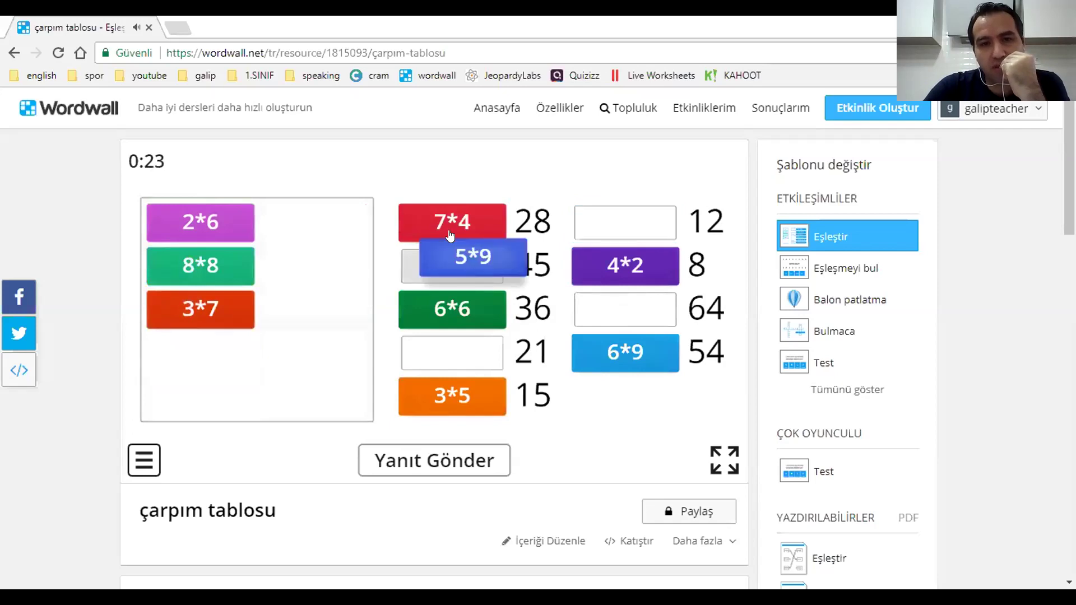
{"action": "left_click", "coordinate": [627, 227]}
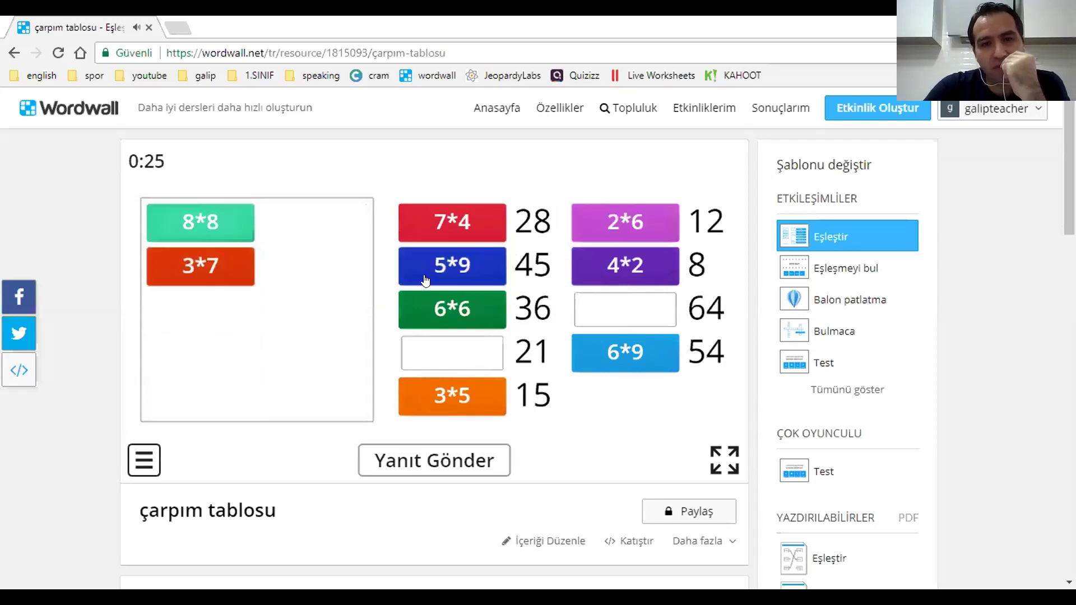
{"action": "left_click", "coordinate": [621, 306]}
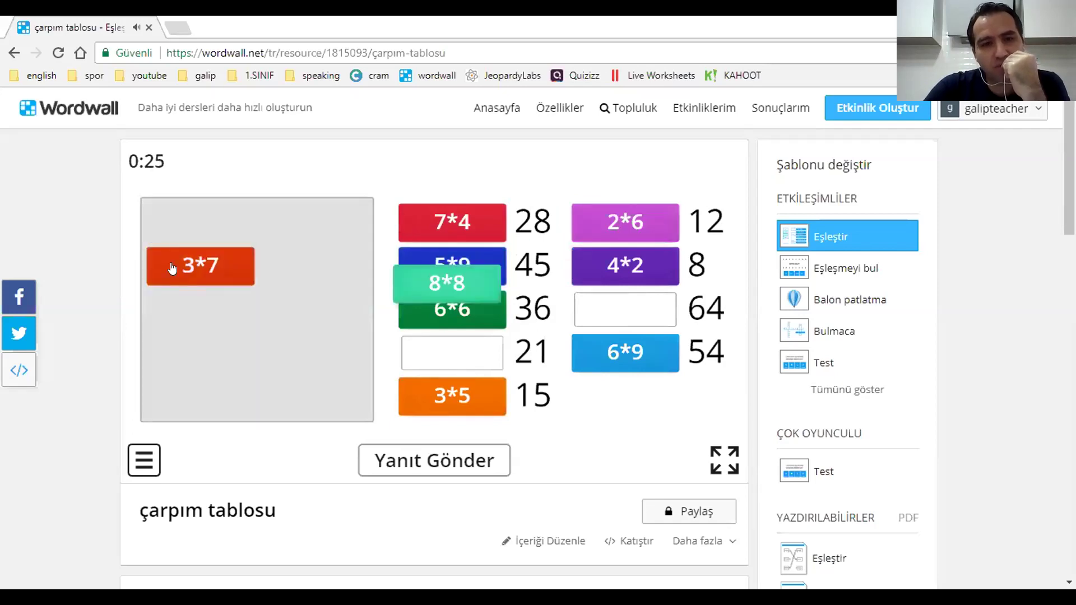
{"action": "left_click", "coordinate": [441, 343]}
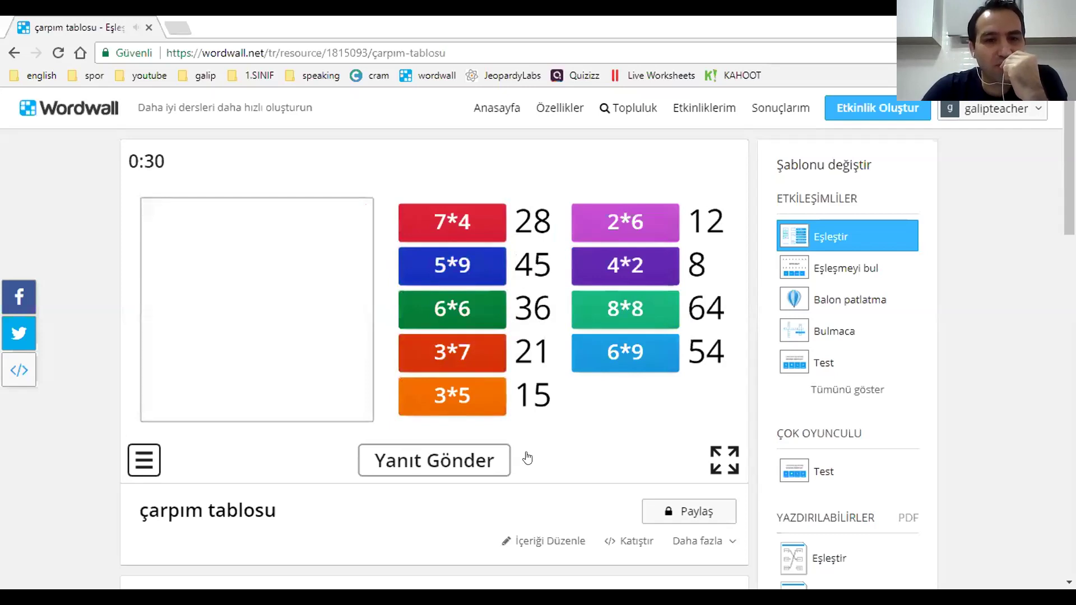
Step: Submit the matches with Yanıt Gönder to score 9/9 in 39.2 seconds
{"action": "left_click", "coordinate": [421, 462]}
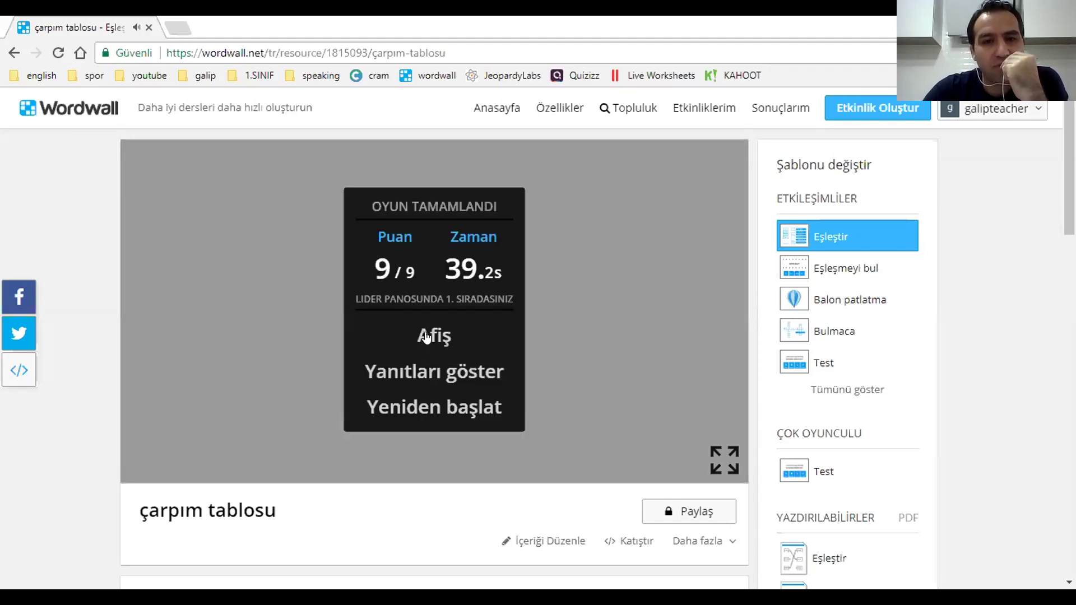
Step: Open the Afiş leaderboard and enter the player's name for the 9-point, 39.2 s run
{"action": "left_click", "coordinate": [426, 337]}
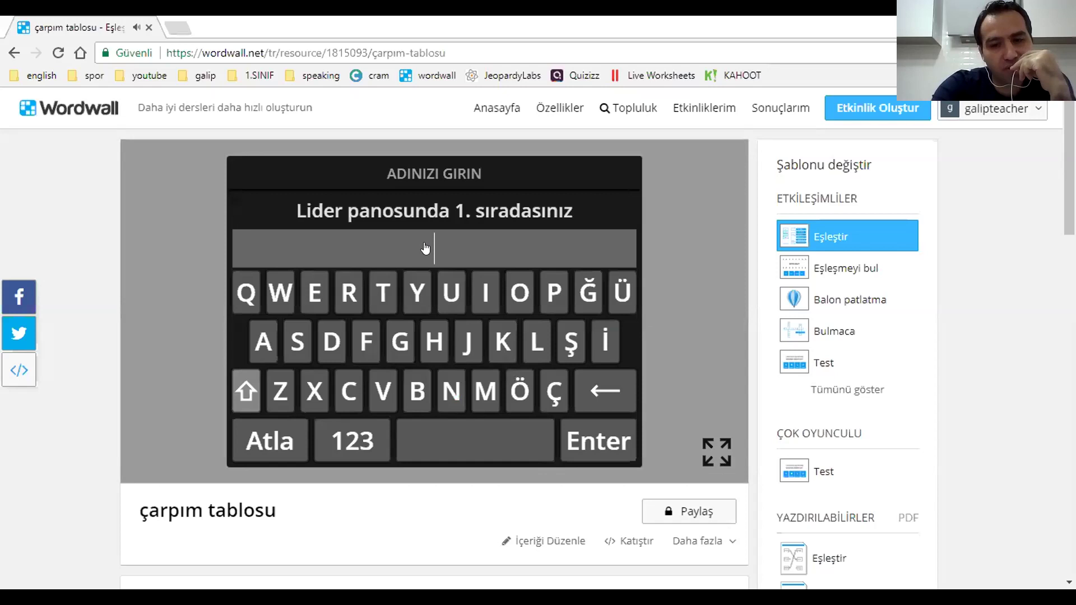
{"action": "type", "text": "galip"}
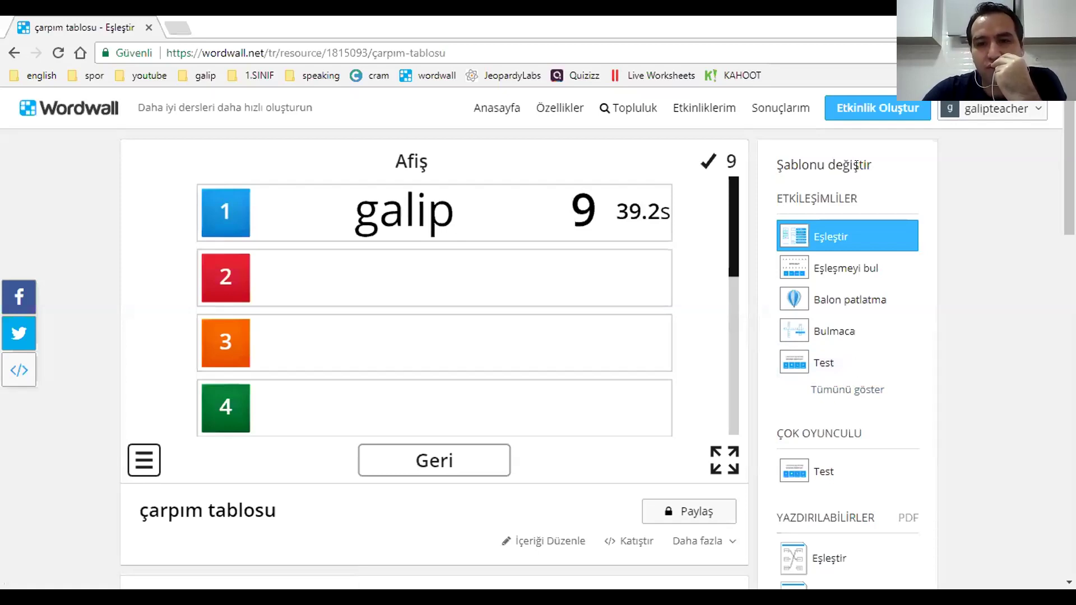
{"action": "left_click", "coordinate": [852, 390]}
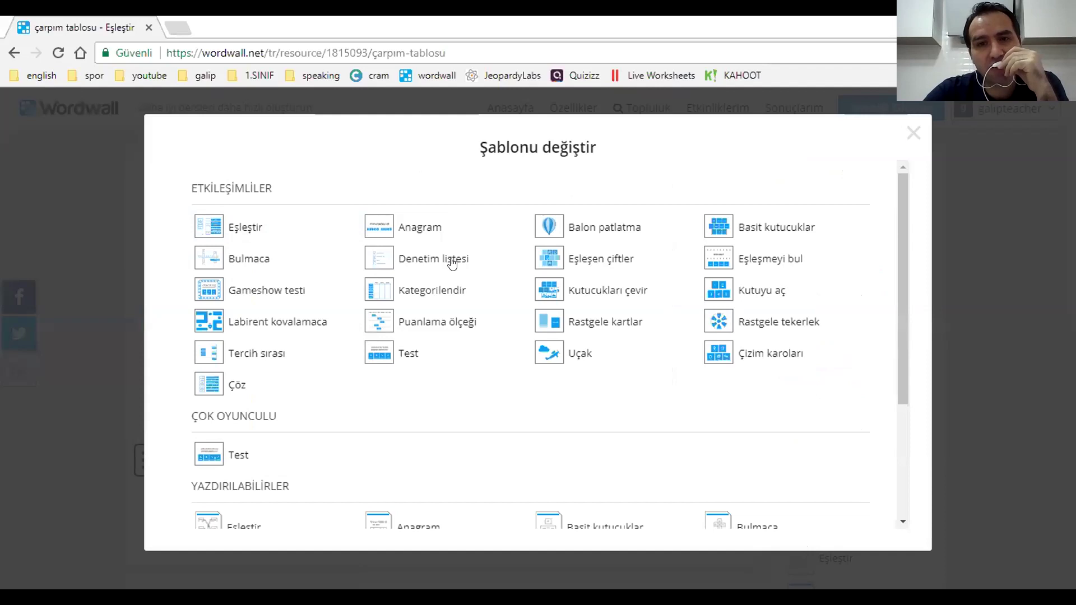
{"action": "key", "text": "Escape"}
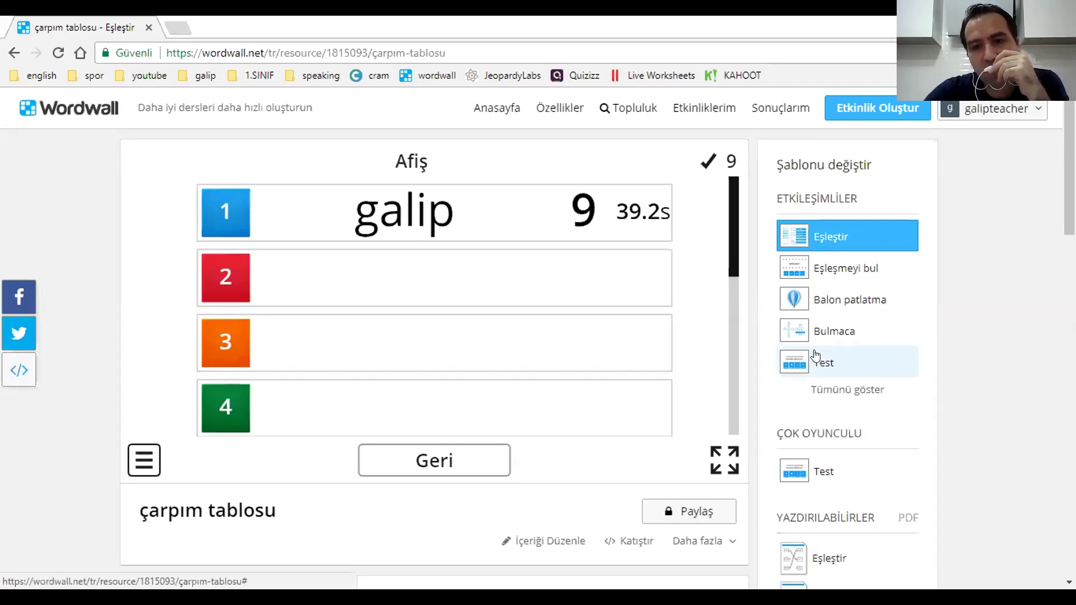
Step: Switch the template to Test, start the quiz, and answer 3*5 for 15 and 4*2 for 8
{"action": "left_click", "coordinate": [793, 354]}
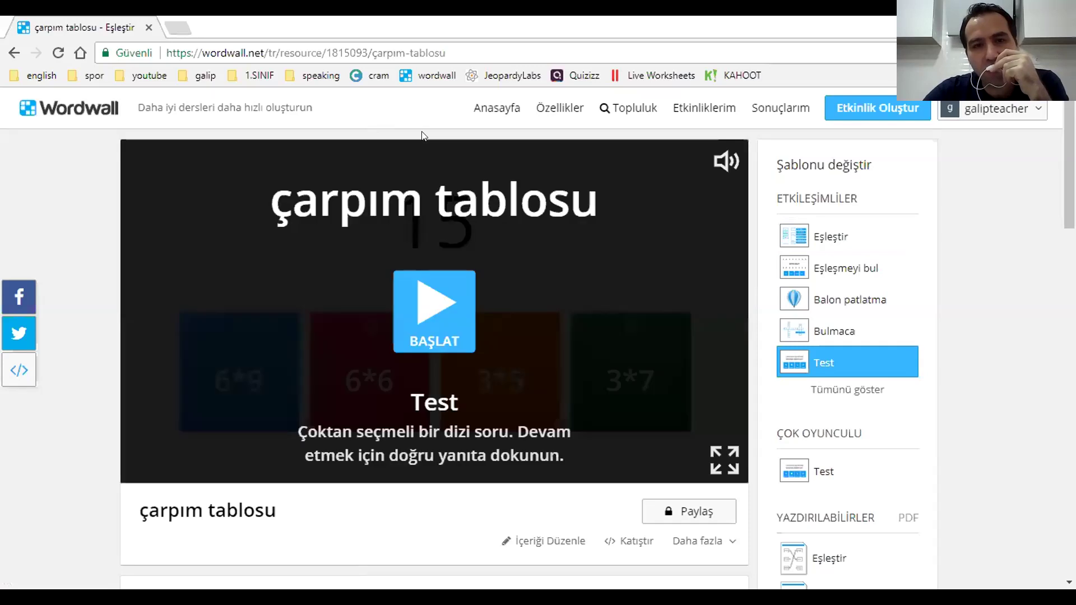
{"action": "left_click", "coordinate": [408, 343]}
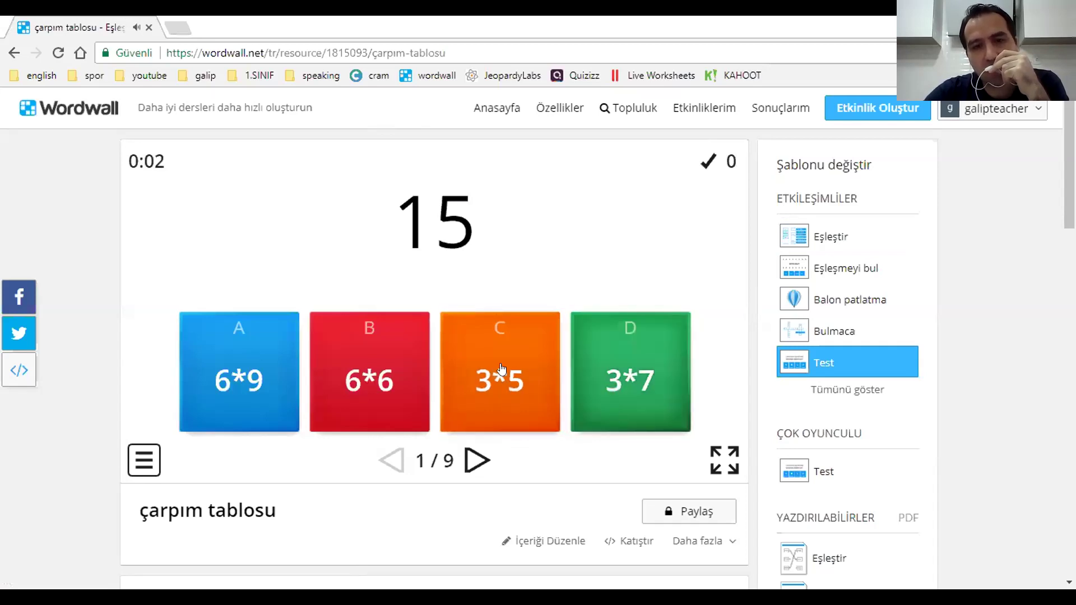
{"action": "left_click", "coordinate": [490, 331]}
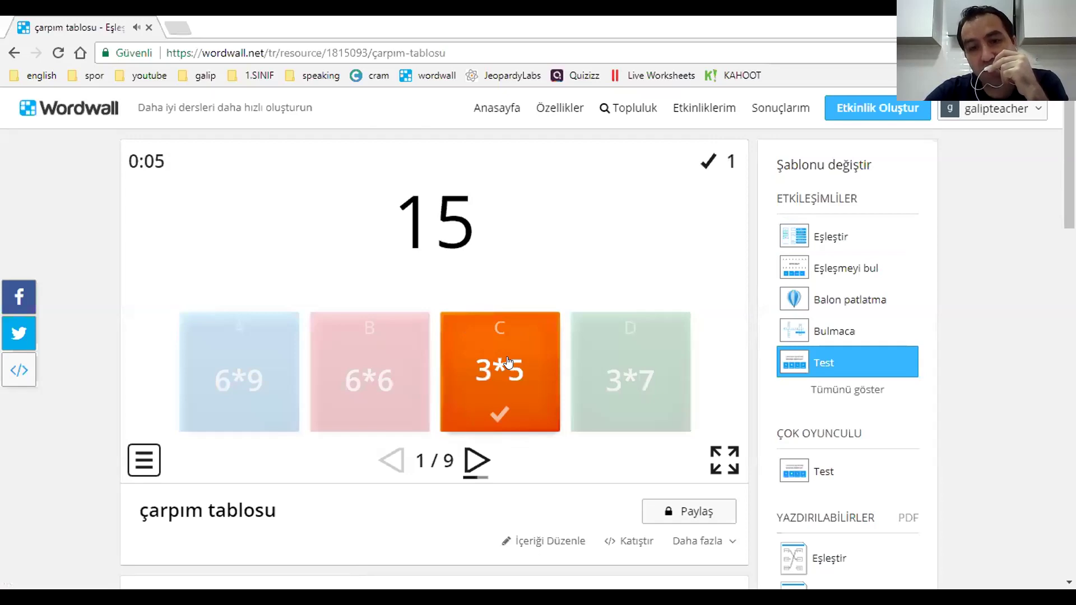
{"action": "left_click", "coordinate": [471, 462]}
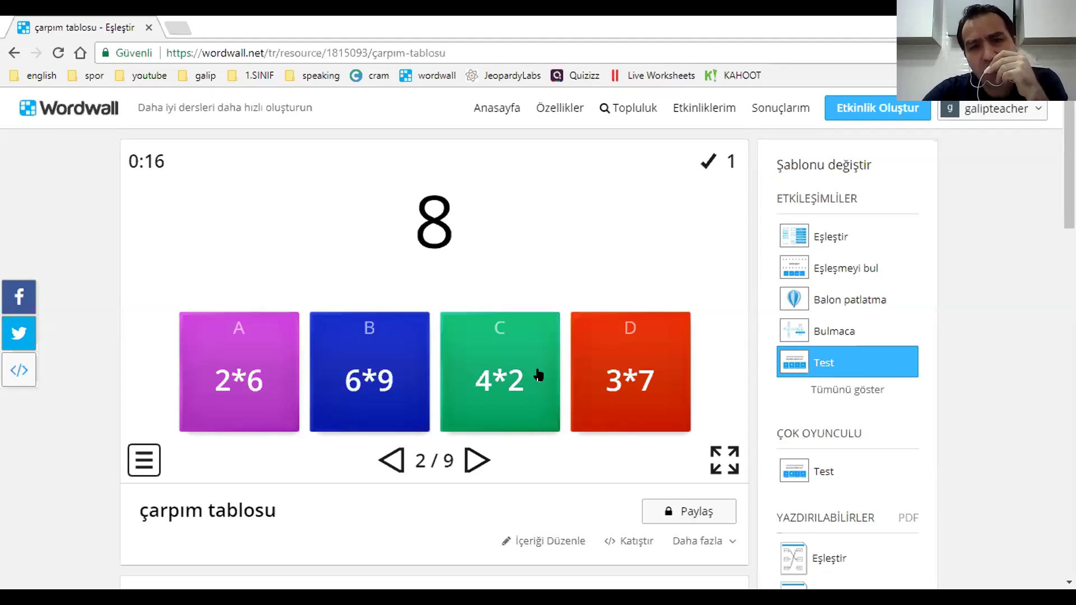
{"action": "left_click", "coordinate": [497, 316]}
{"action": "left_click", "coordinate": [359, 54]}
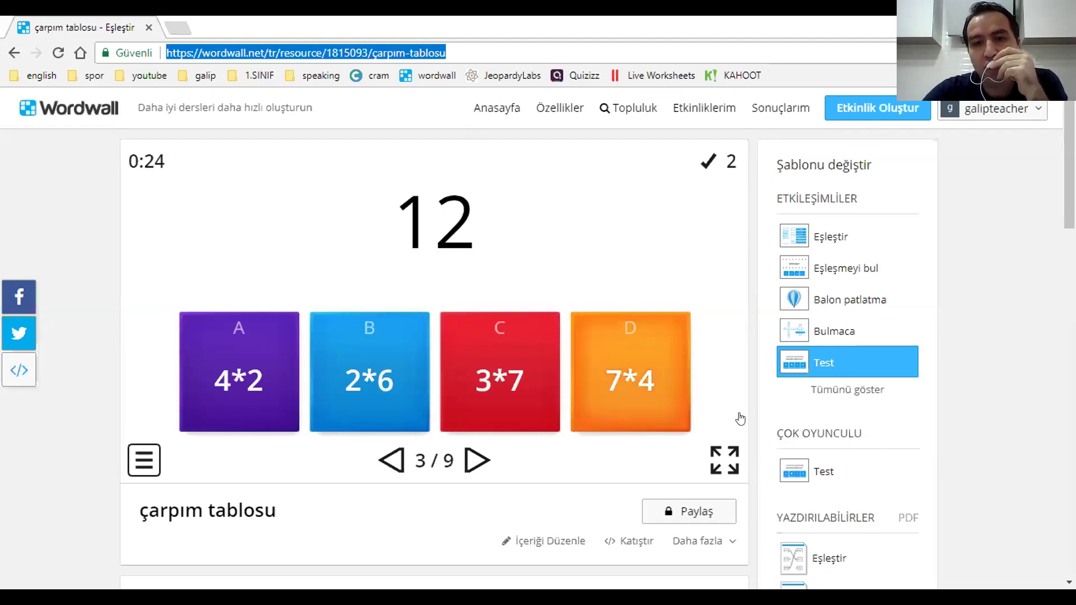
{"action": "scroll", "coordinate": [554, 394], "scroll_direction": "down", "scroll_amount": 3}
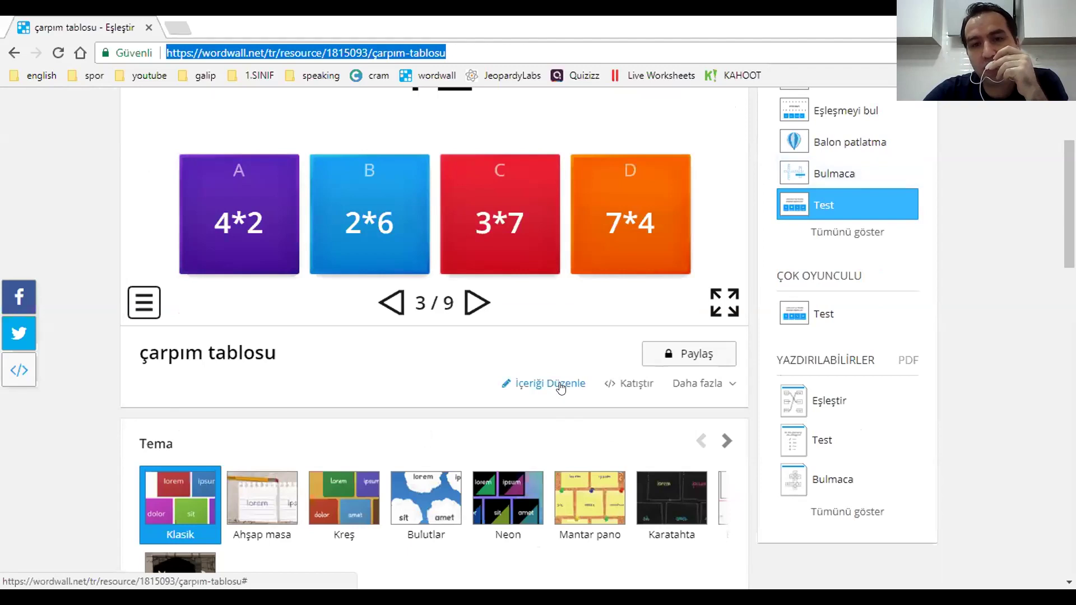
Step: Duplicate the activity as a Test copy named 'çarpım tablosu kopyası' and open its question editor
{"action": "left_click", "coordinate": [537, 380]}
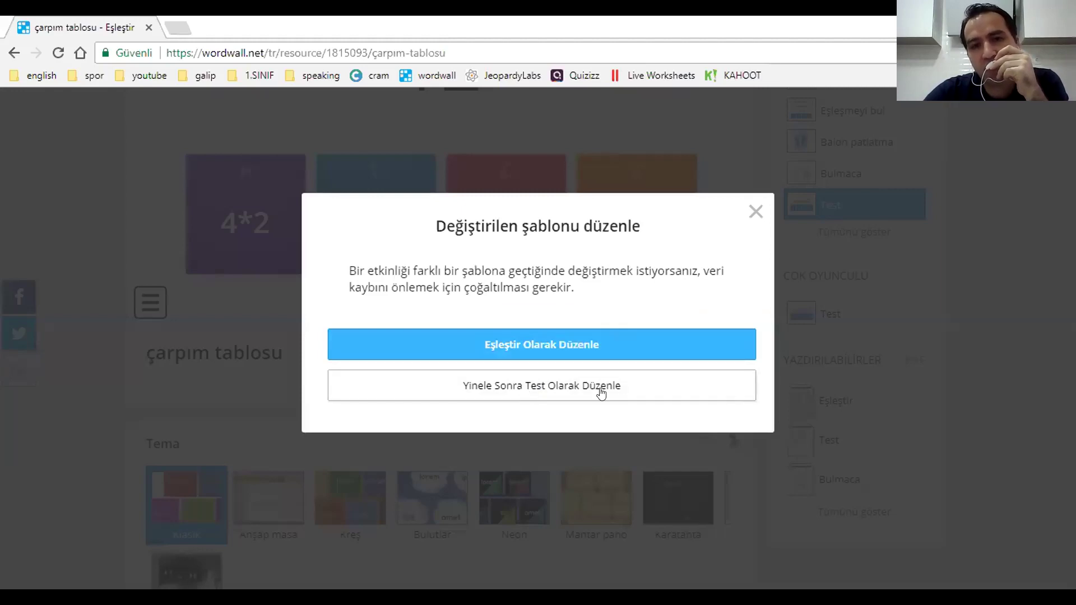
{"action": "left_click", "coordinate": [570, 387]}
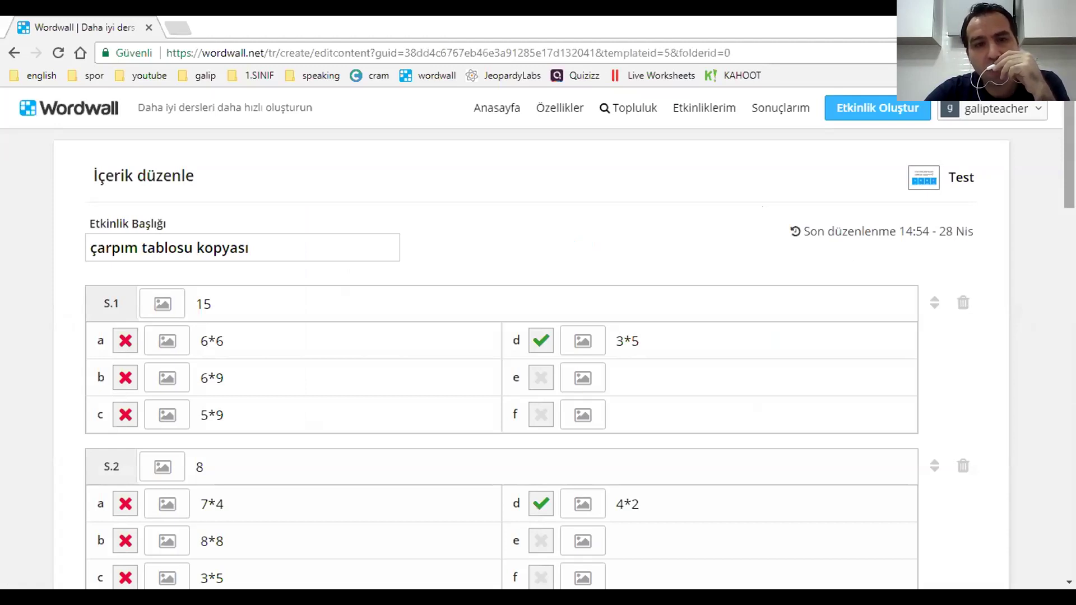
Step: Scroll to the end of the copied questions to finish and save the 'çarpım tablosu kopyası' quiz
{"action": "scroll", "coordinate": [1046, 301], "scroll_direction": "down", "scroll_amount": 3}
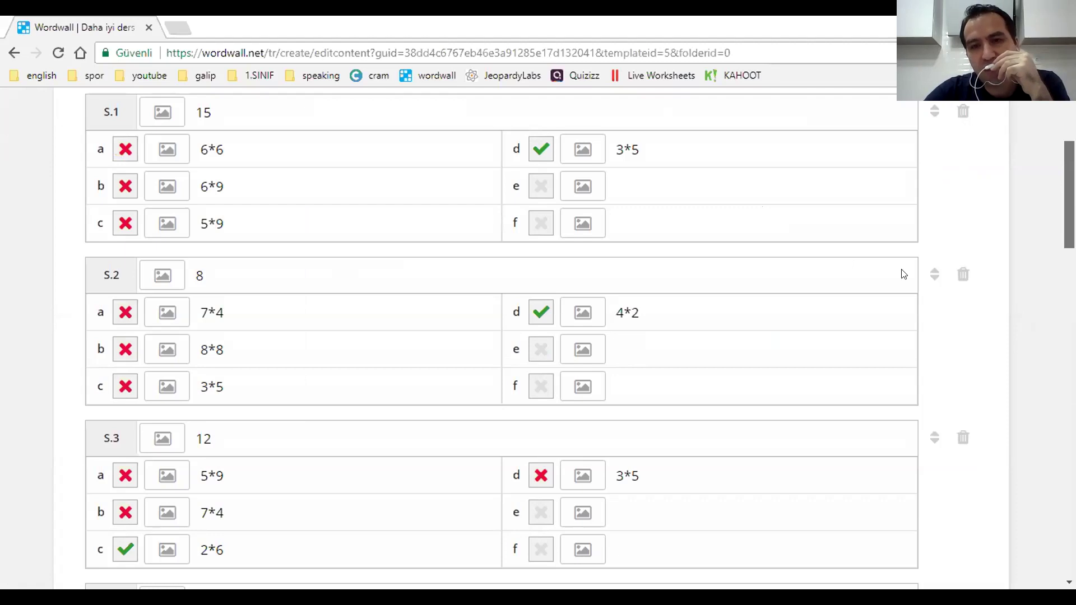
{"action": "scroll", "coordinate": [1036, 325], "scroll_direction": "down", "scroll_amount": 15}
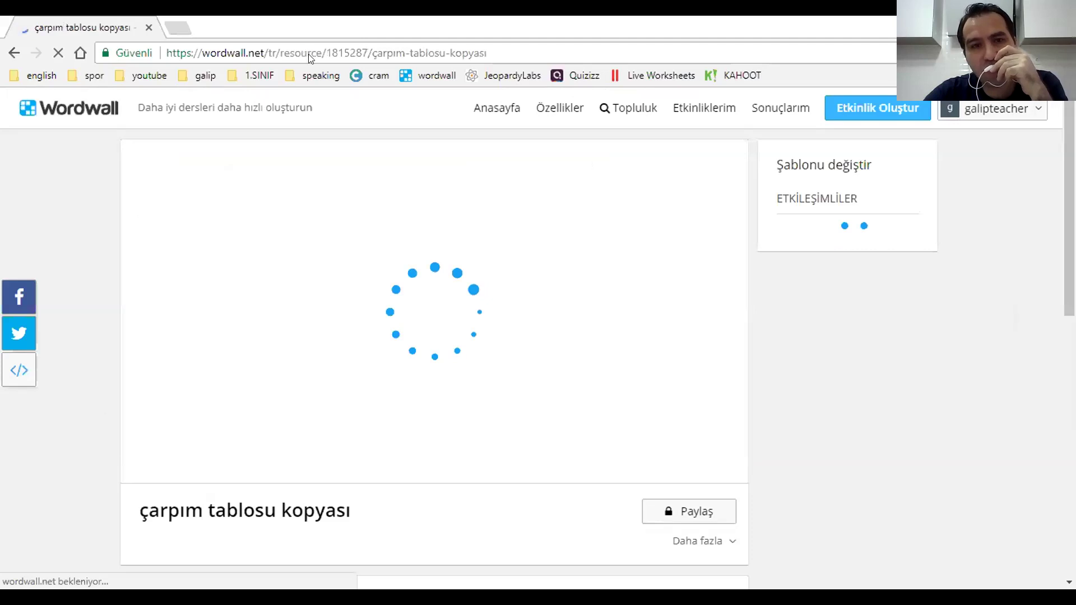
Step: Select the copy's page address, then scroll down and back up to review the Test quiz page
{"action": "left_click", "coordinate": [309, 54]}
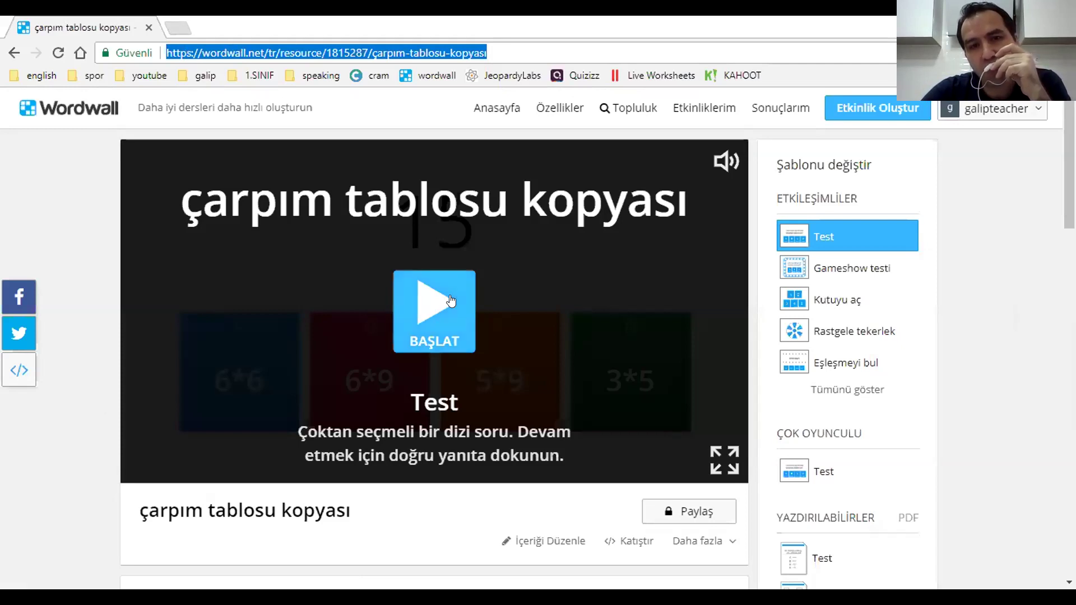
{"action": "scroll", "coordinate": [852, 301], "scroll_direction": "down", "scroll_amount": 4}
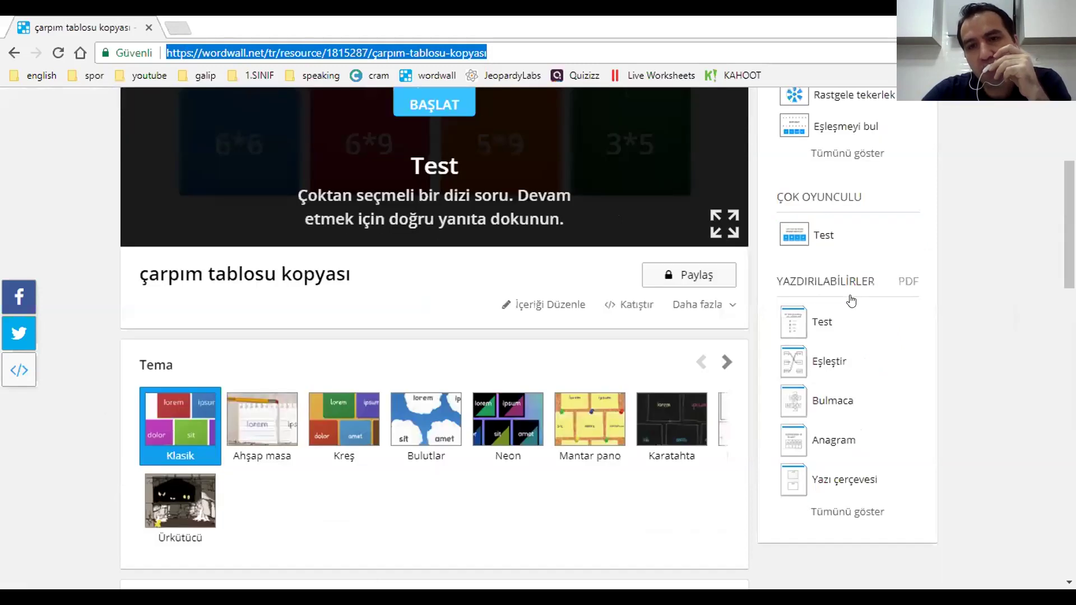
{"action": "scroll", "coordinate": [848, 281], "scroll_direction": "up", "scroll_amount": 3}
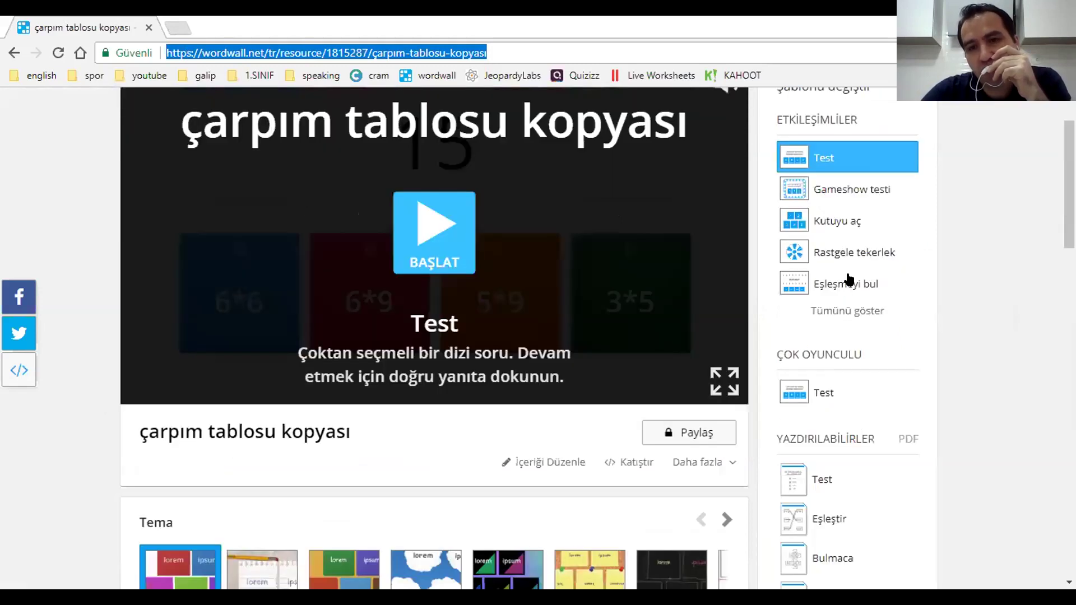
{"action": "left_click", "coordinate": [839, 313]}
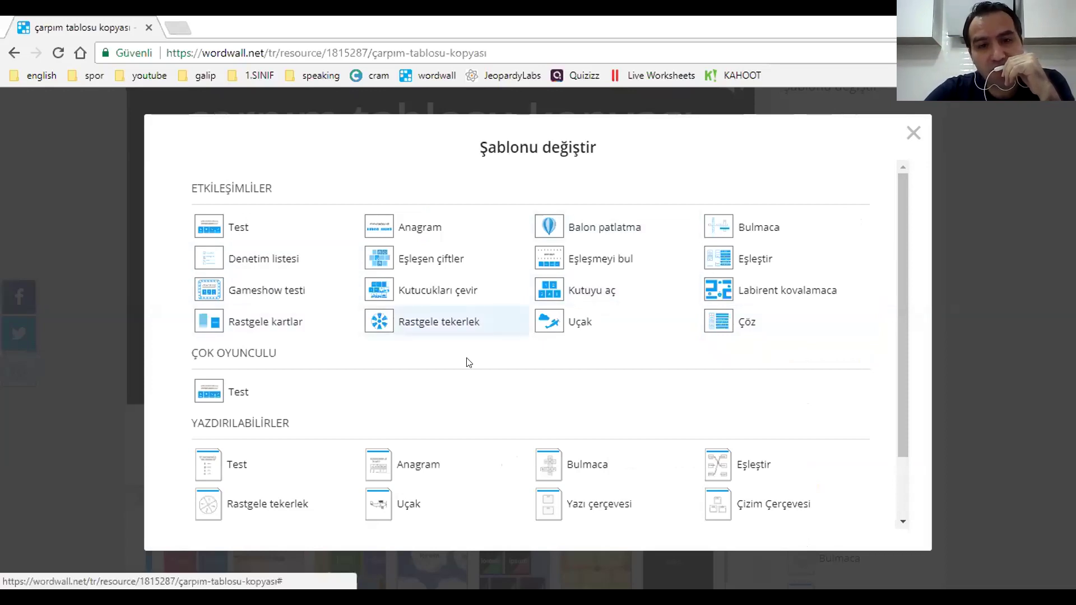
{"action": "scroll", "coordinate": [460, 391], "scroll_direction": "down", "scroll_amount": 2}
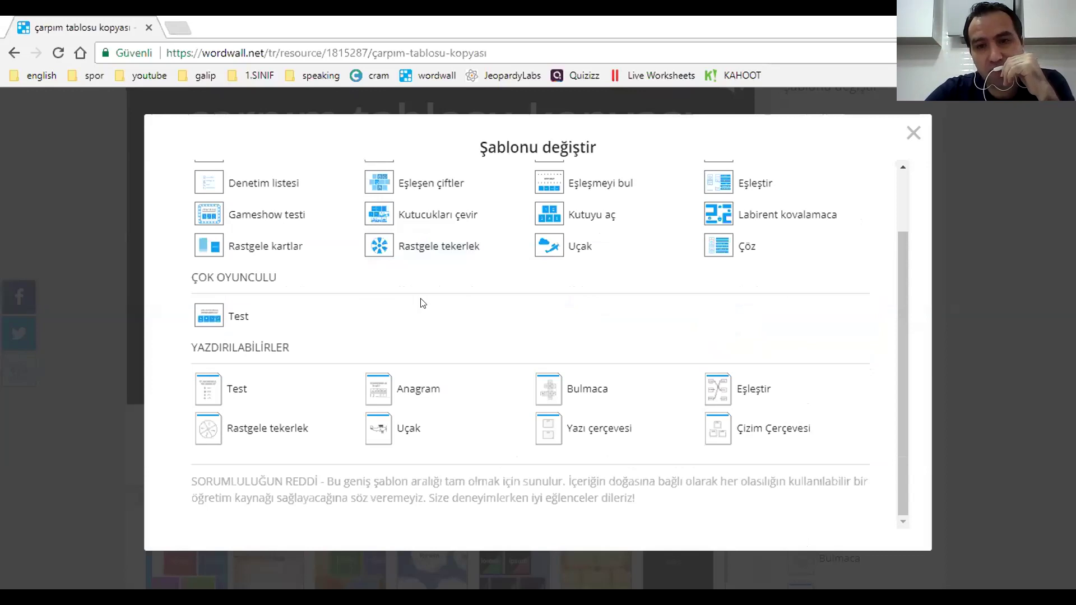
{"action": "scroll", "coordinate": [511, 237], "scroll_direction": "up", "scroll_amount": 1}
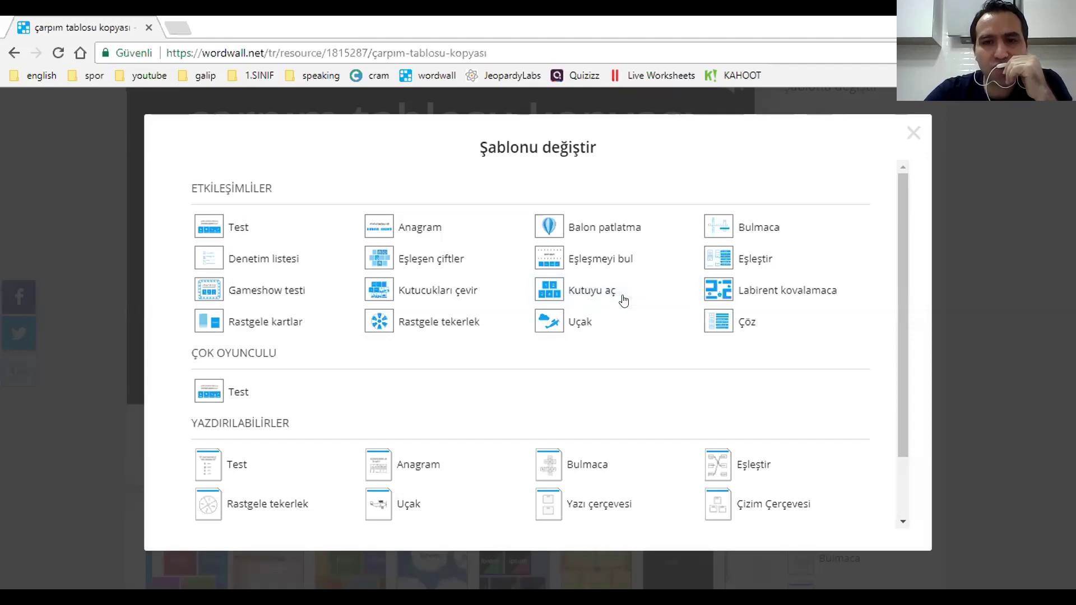
{"action": "left_click", "coordinate": [952, 220]}
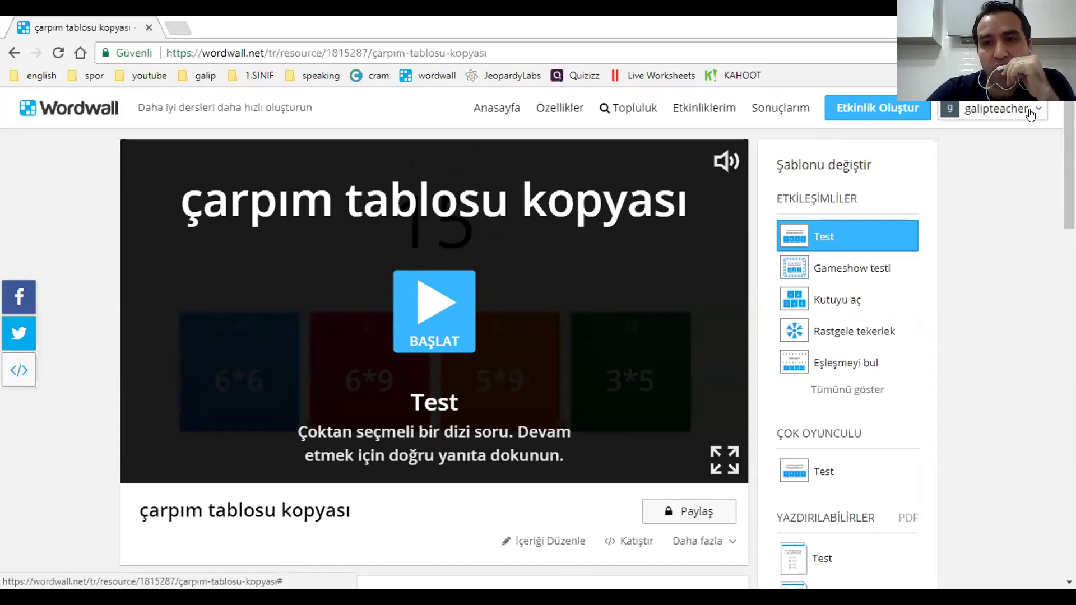
Step: Glance at the account menu, then go to the Topluluk community page of shared activities
{"action": "left_click", "coordinate": [1027, 133]}
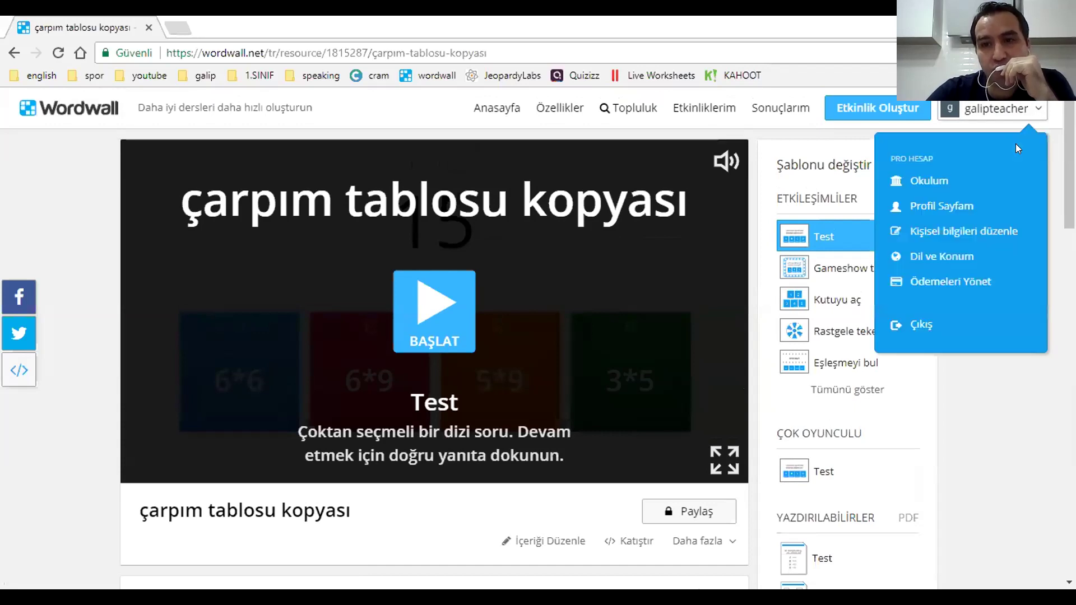
{"action": "left_click", "coordinate": [798, 137]}
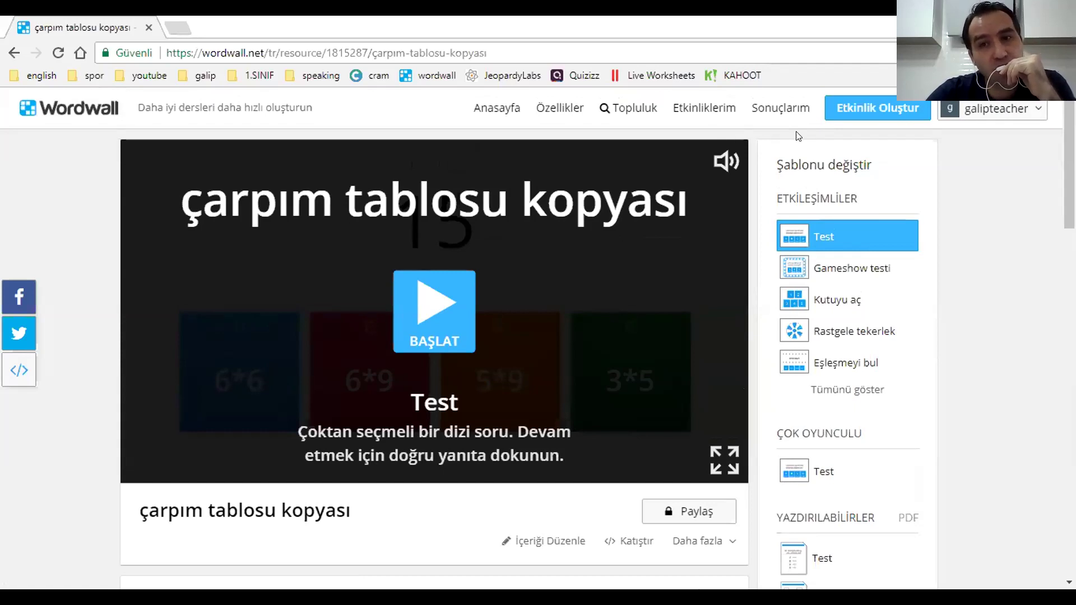
{"action": "left_click", "coordinate": [639, 103]}
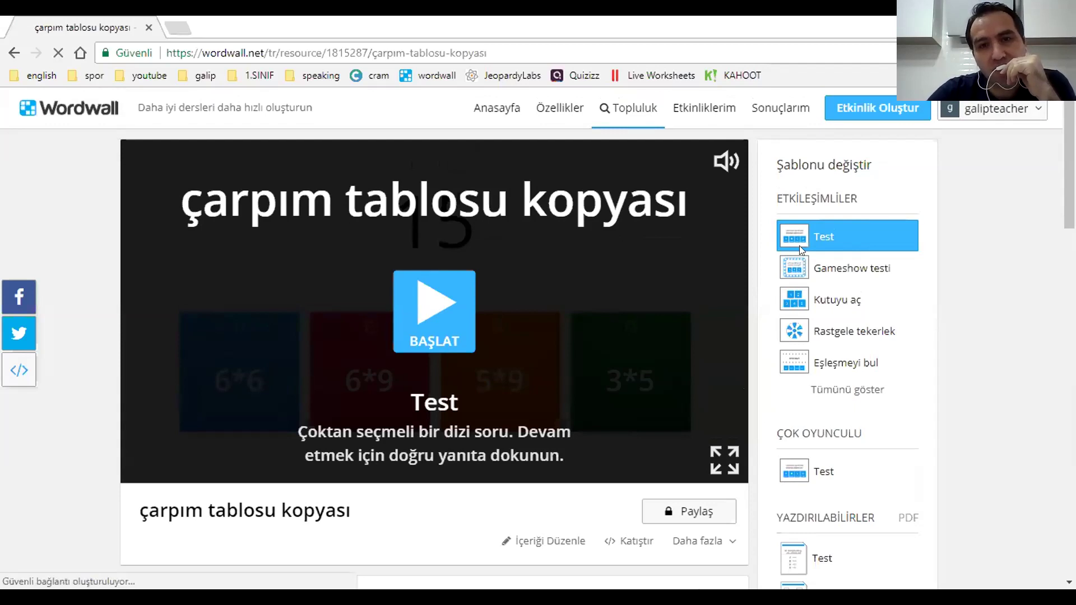
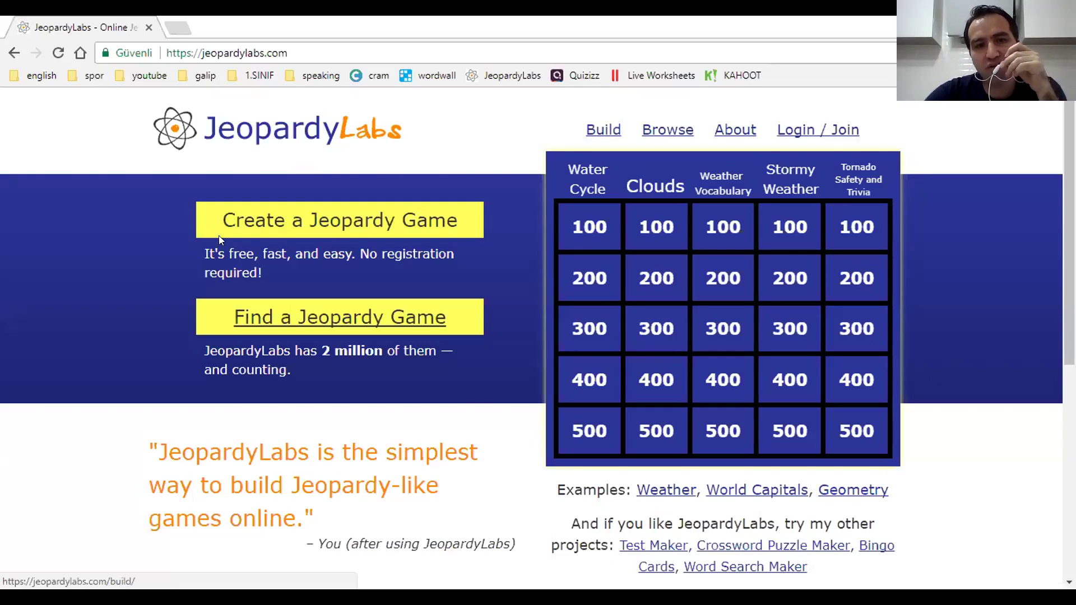
Step: Start a new Jeopardy game with a quick-build password to open a blank 5x5 template
{"action": "left_click", "coordinate": [359, 222]}
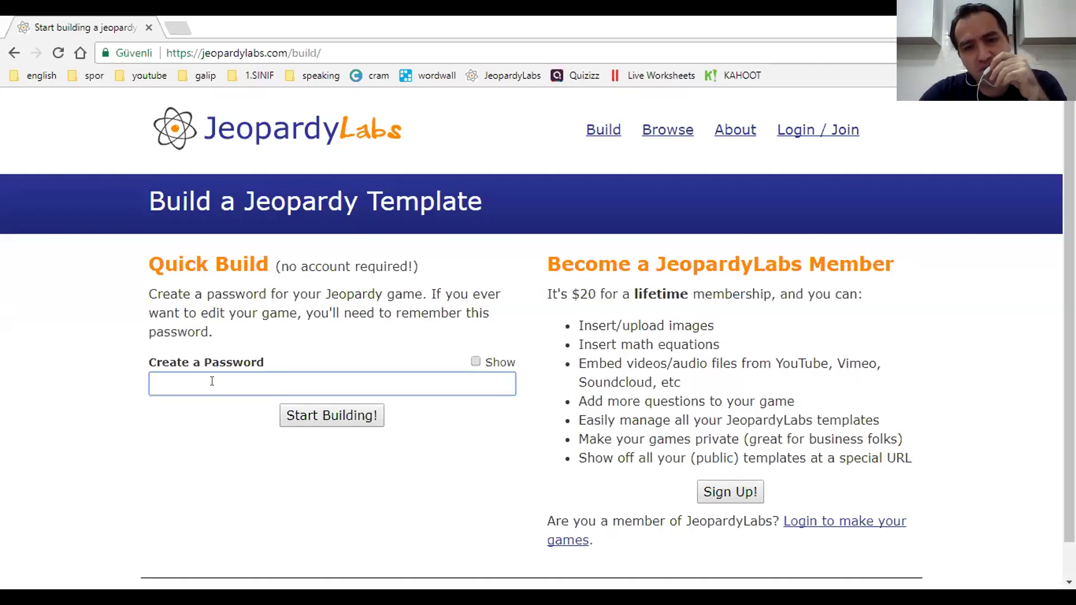
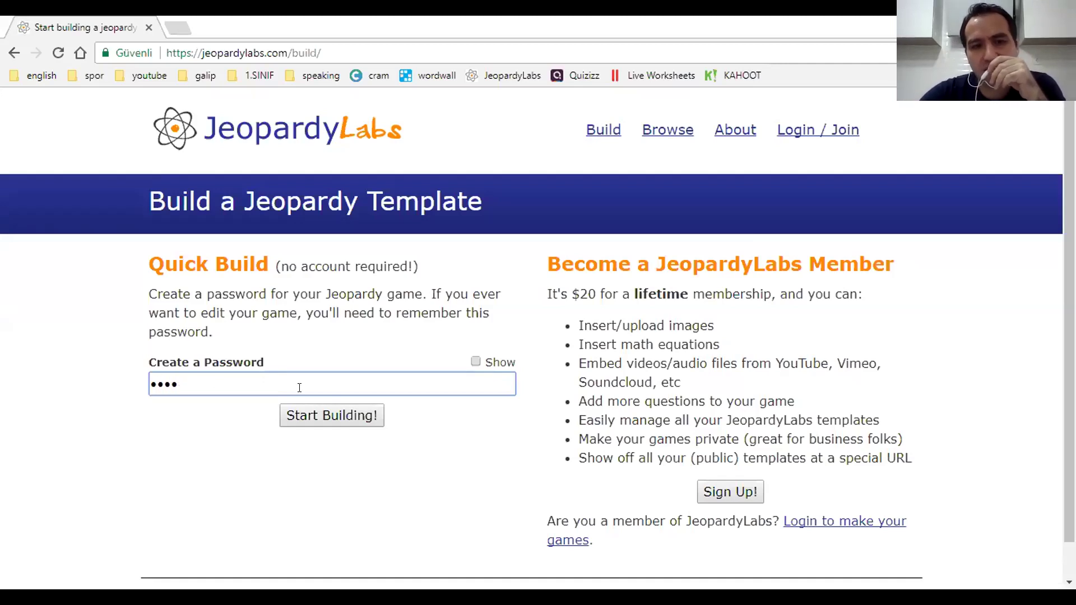
{"action": "left_click", "coordinate": [328, 422]}
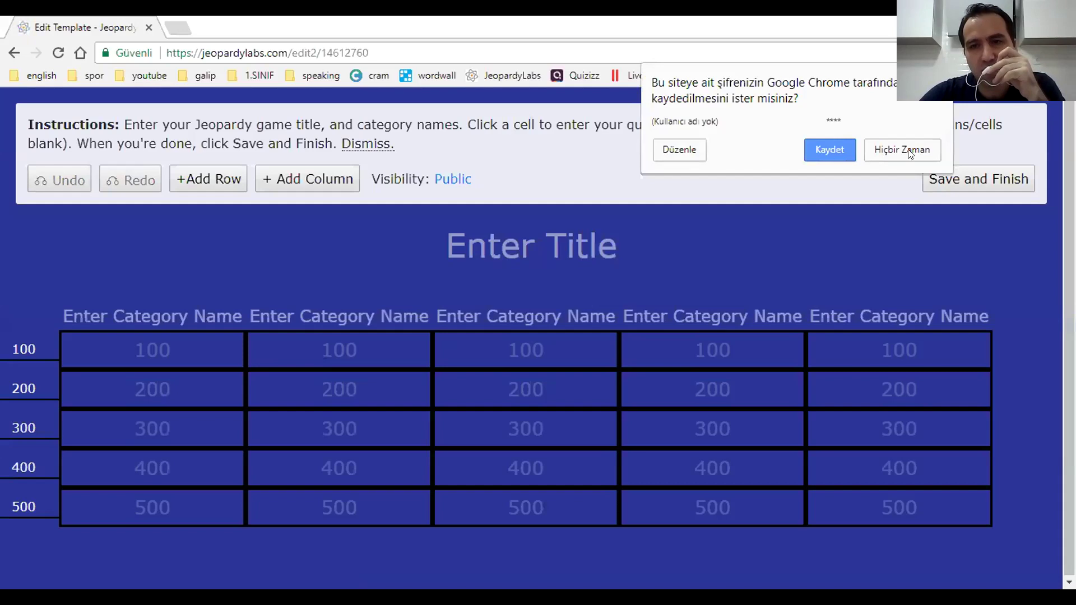
Step: Decline Chrome's password saving and leave the editor for the Build a Jeopardy Template page
{"action": "left_click", "coordinate": [901, 152]}
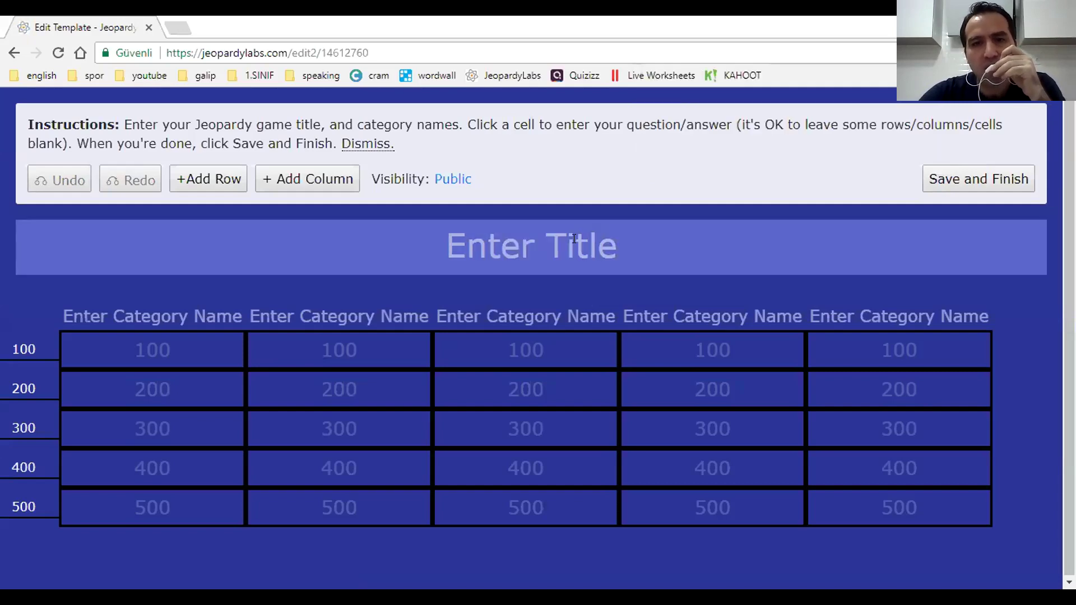
{"action": "left_click", "coordinate": [500, 242]}
{"action": "triple_click", "coordinate": [677, 248]}
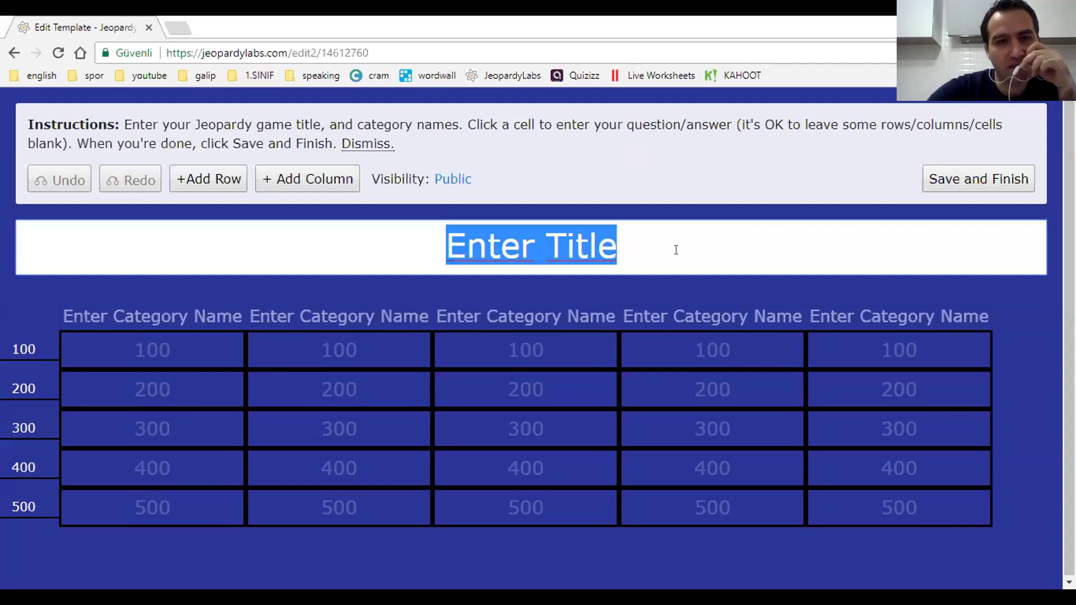
{"action": "left_click", "coordinate": [16, 52]}
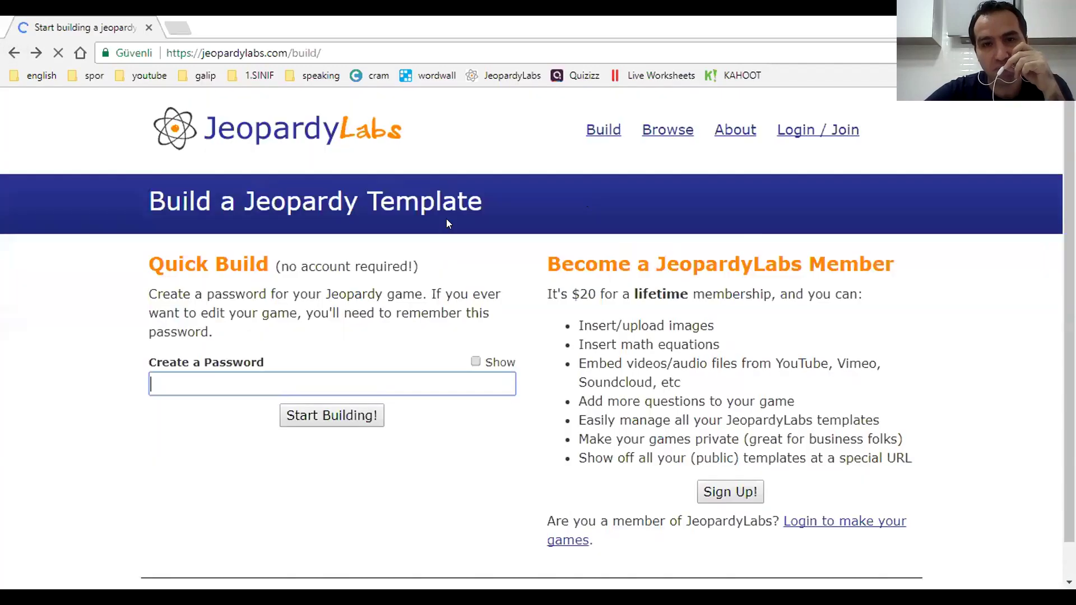
{"action": "left_click", "coordinate": [667, 129]}
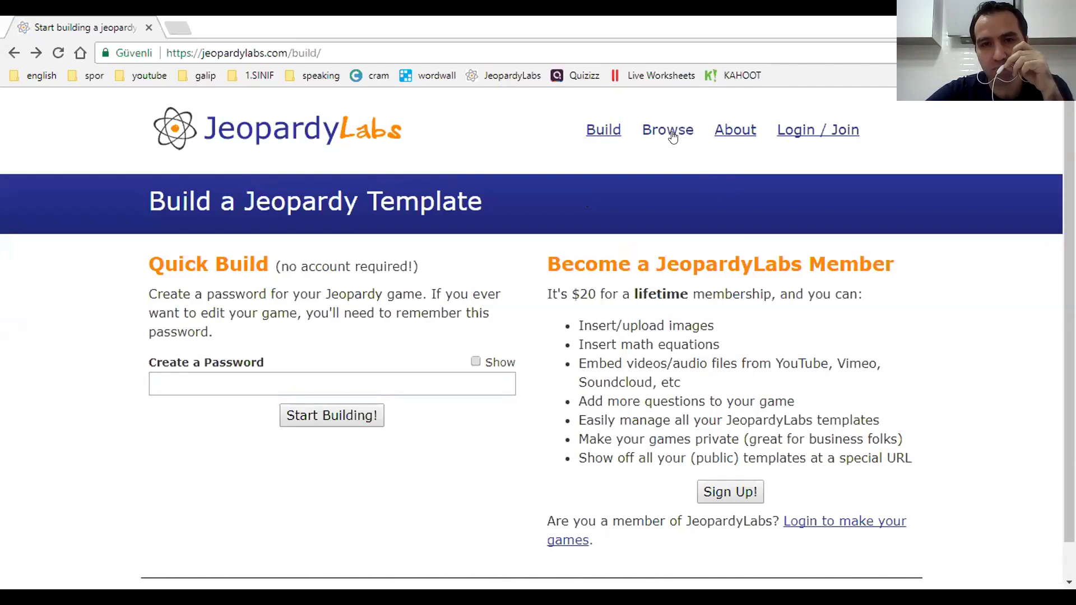
Step: Open the Search JeopardyLabs browse page and scroll through its recently created games
{"action": "left_click", "coordinate": [673, 135]}
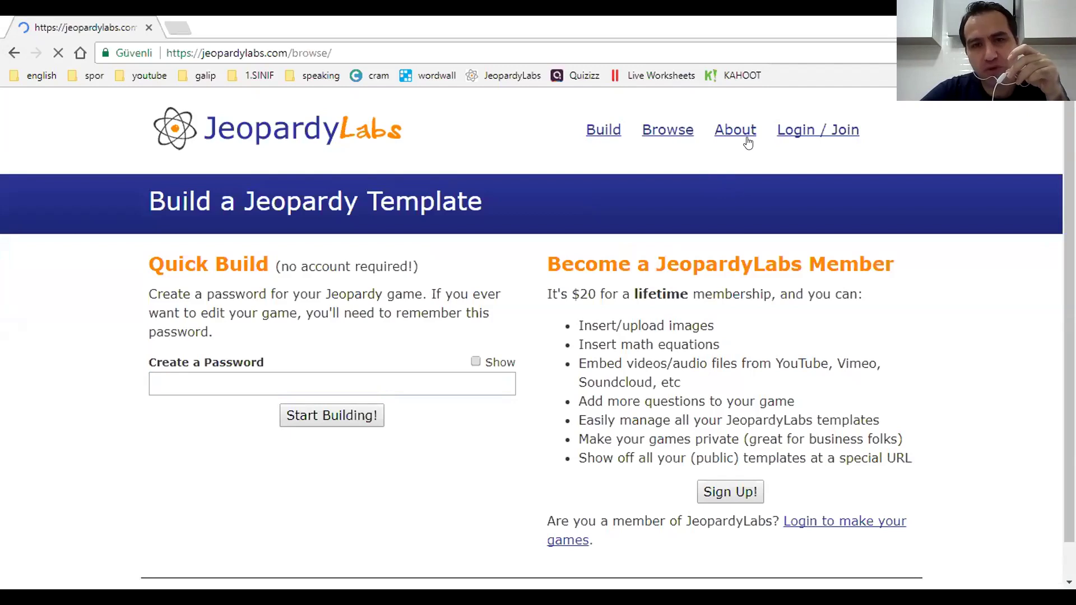
{"action": "left_click", "coordinate": [645, 152]}
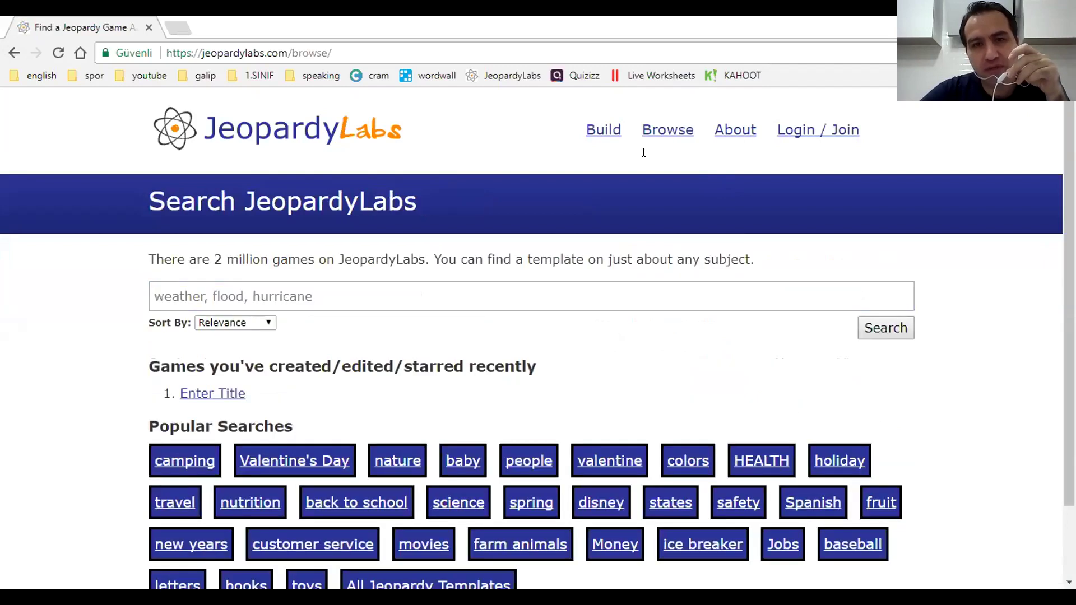
{"action": "left_click", "coordinate": [454, 308]}
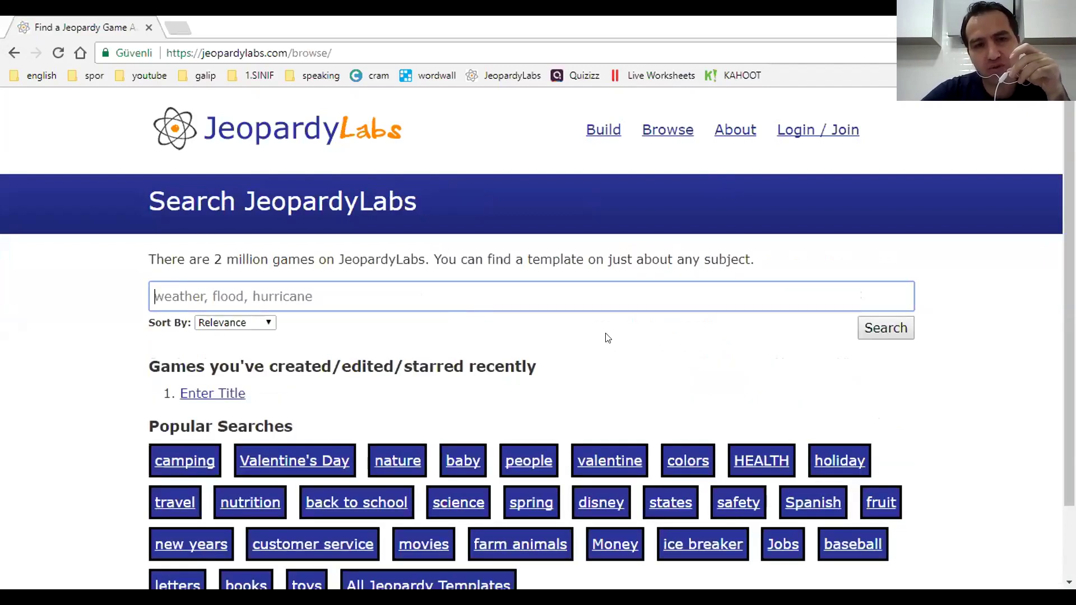
{"action": "scroll", "coordinate": [609, 338], "scroll_direction": "down", "scroll_amount": 1}
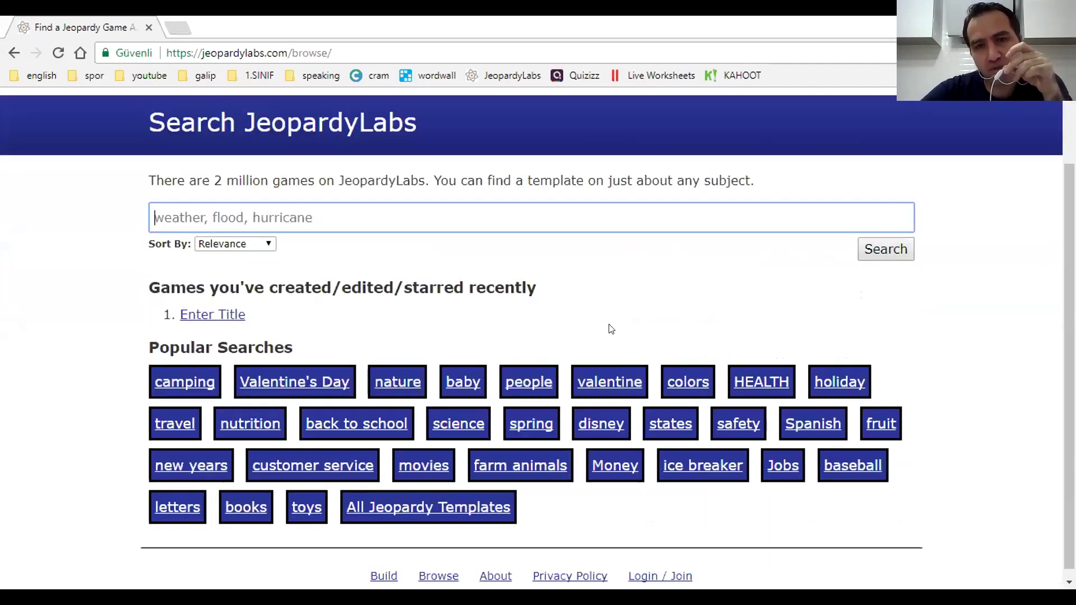
{"action": "scroll", "coordinate": [611, 328], "scroll_direction": "down", "scroll_amount": 1}
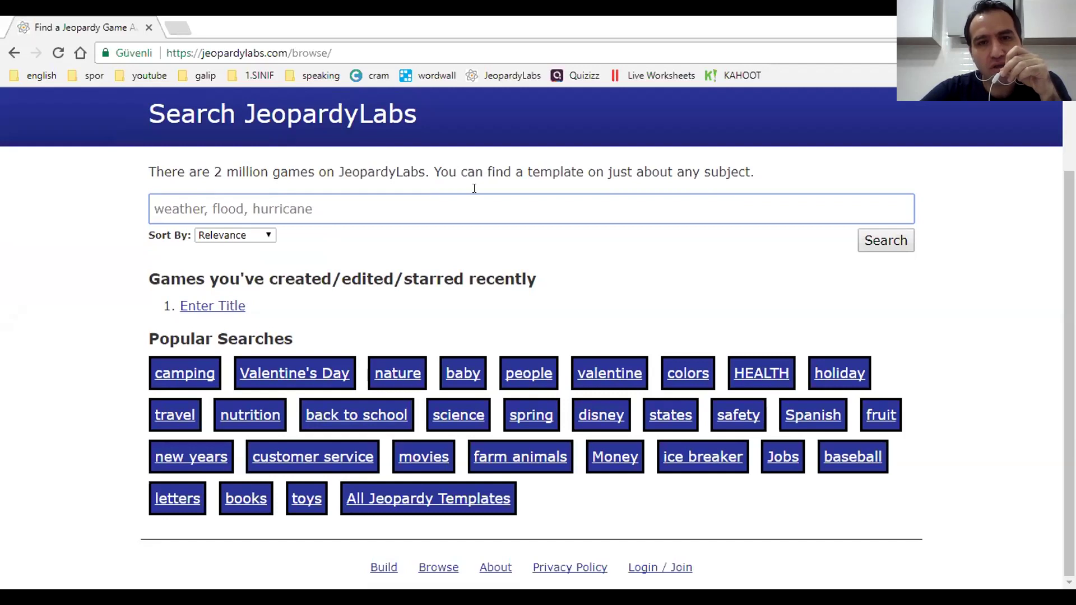
{"action": "left_click", "coordinate": [586, 147]}
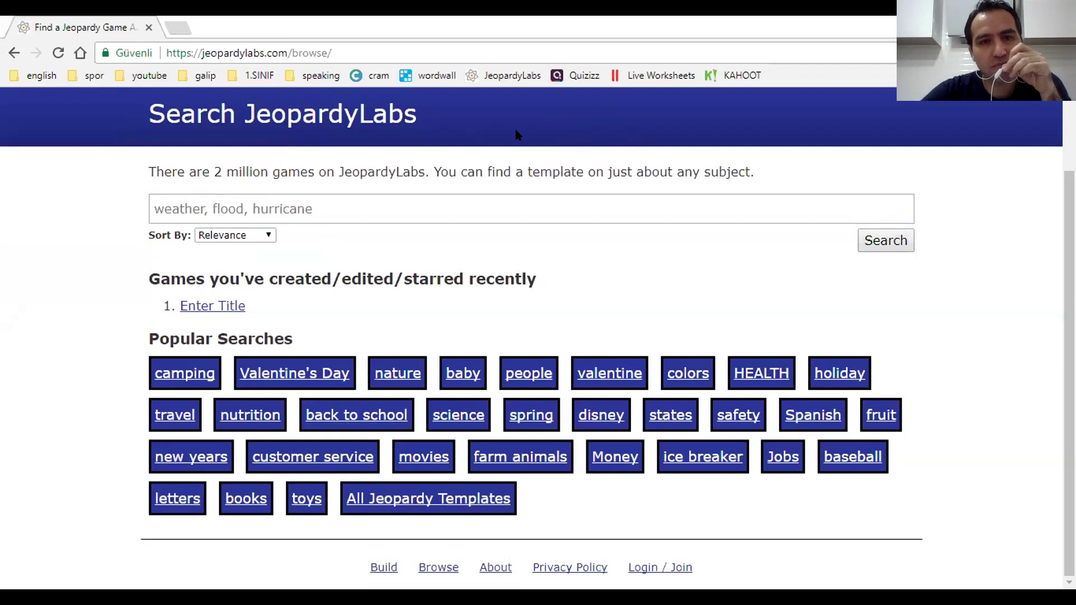
{"action": "scroll", "coordinate": [516, 130], "scroll_direction": "up", "scroll_amount": 2}
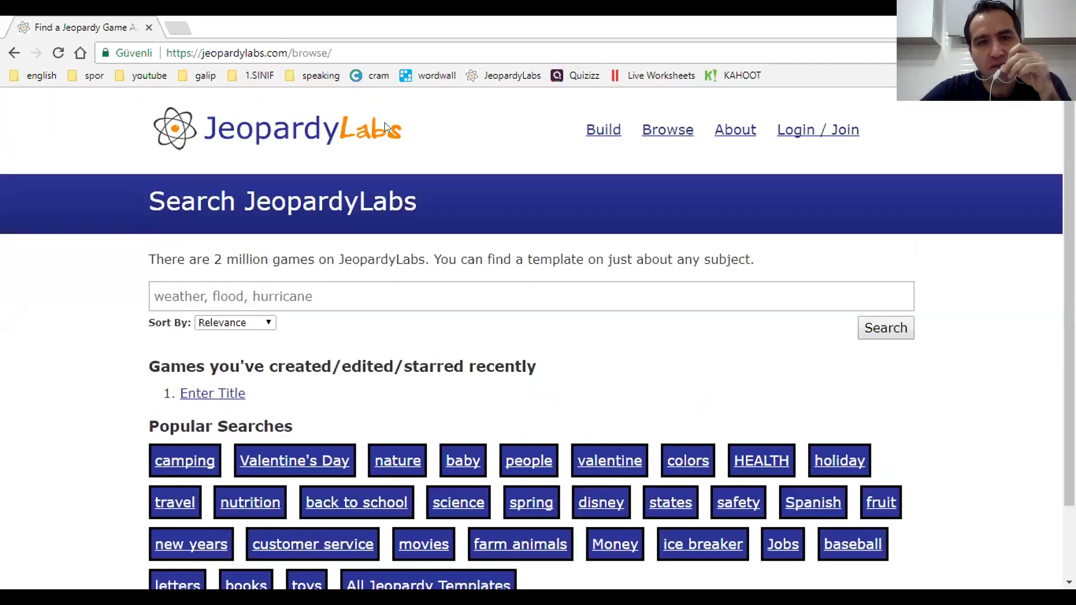
Step: From the home page, create another password-protected blank game and select its placeholder title
{"action": "left_click", "coordinate": [236, 123]}
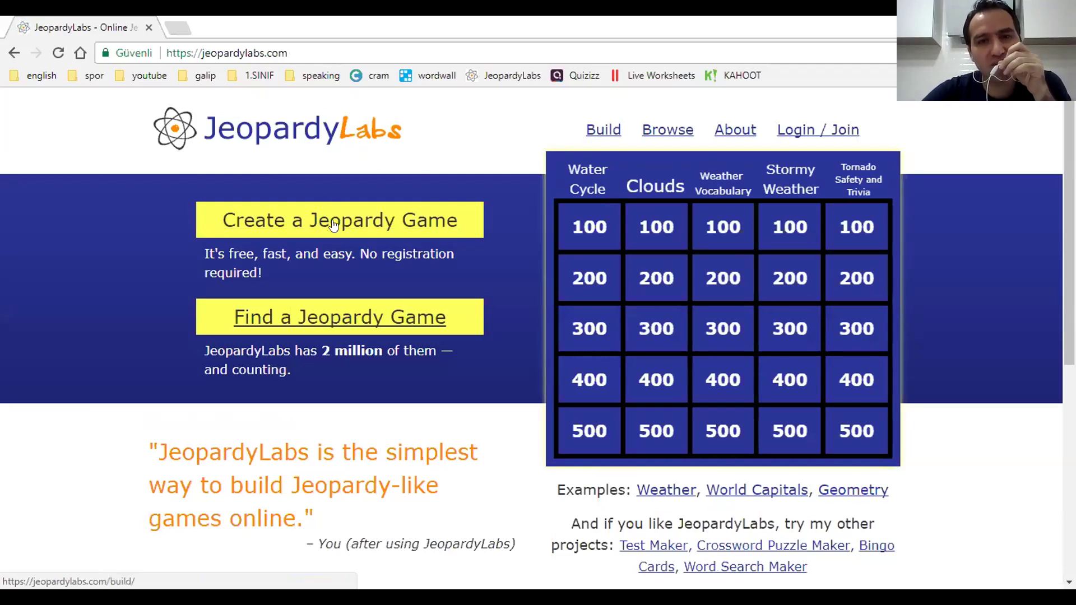
{"action": "left_click", "coordinate": [209, 210]}
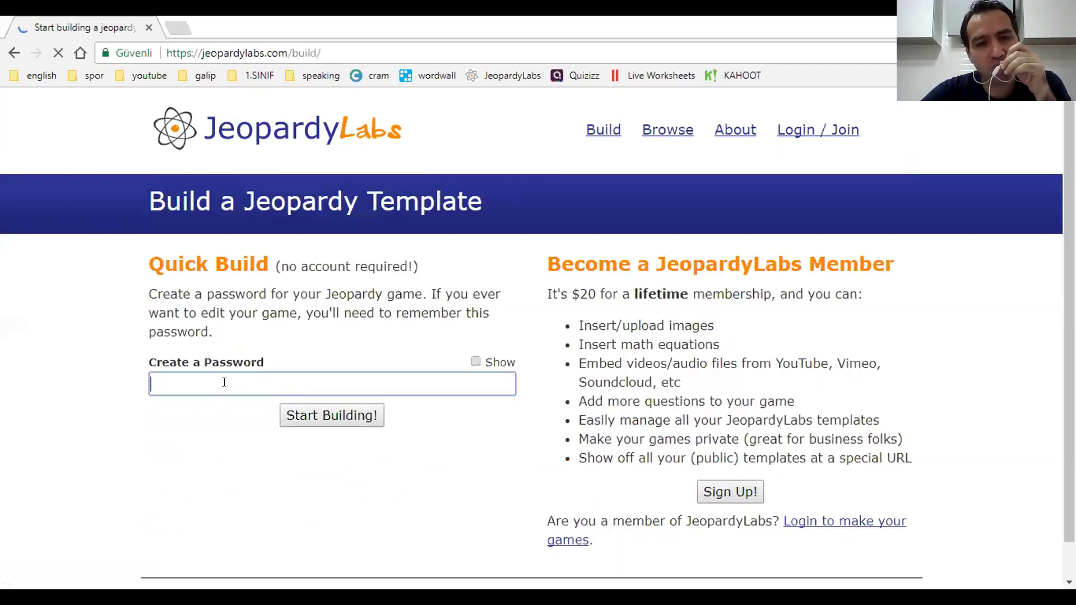
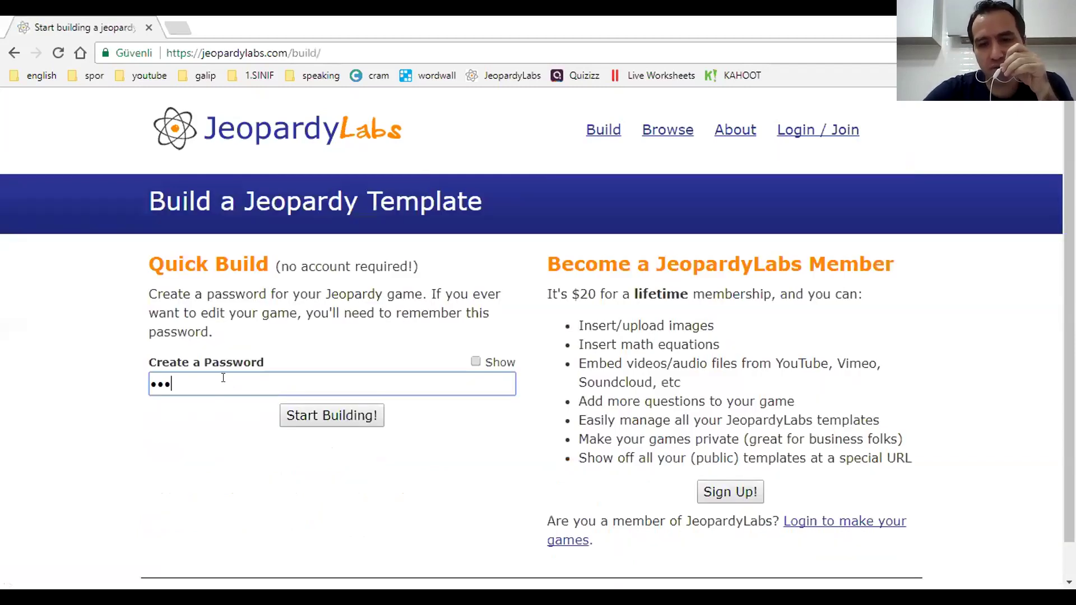
{"action": "left_click", "coordinate": [344, 411]}
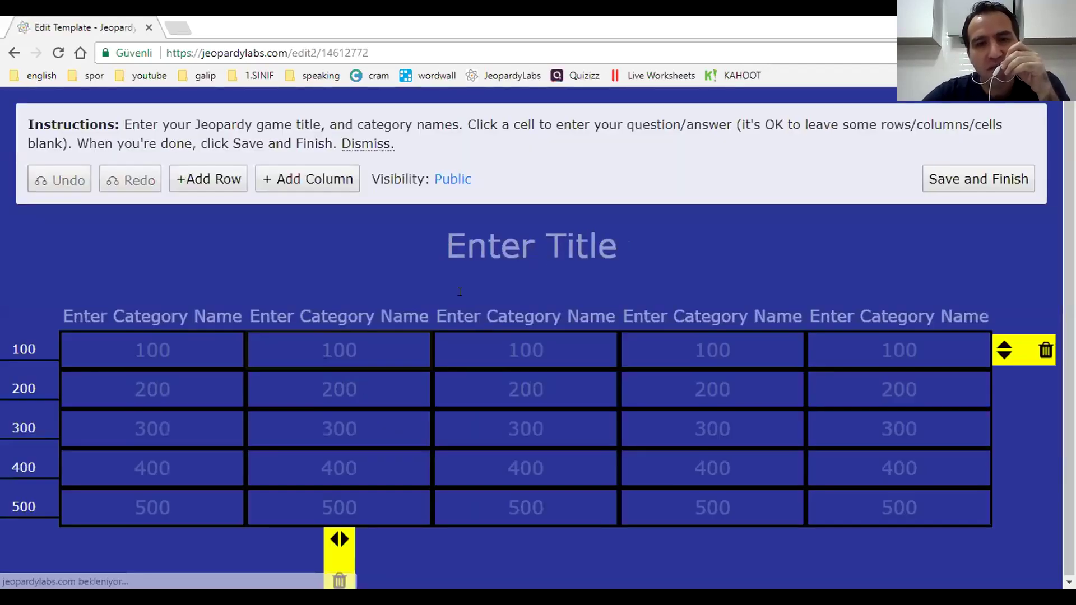
{"action": "left_click", "coordinate": [563, 243]}
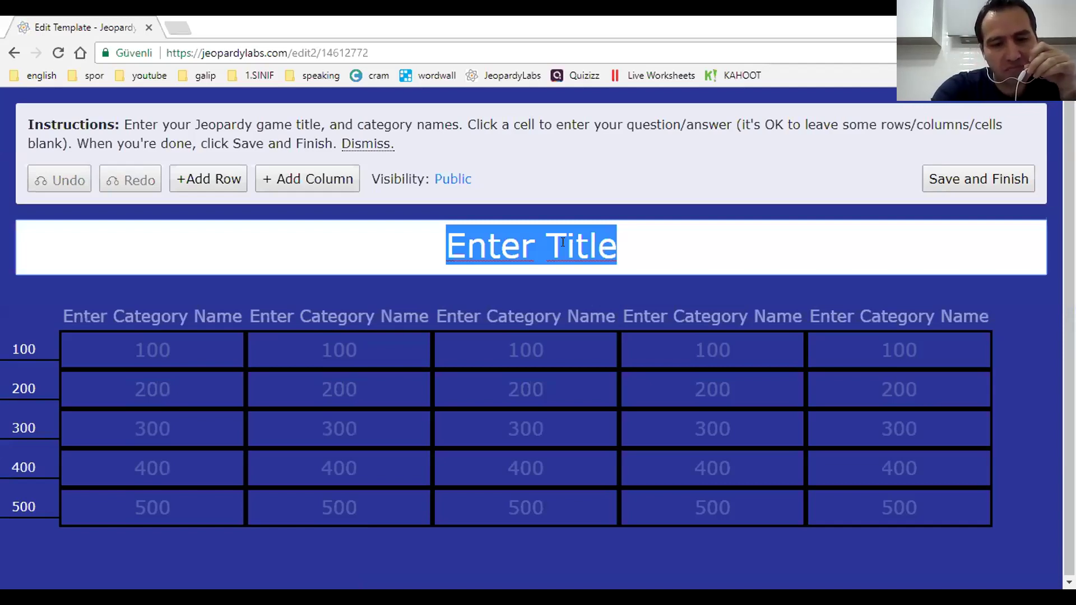
Step: Title the game 'english' and name the first two categories fruits and animal
{"action": "type", "text": "engi"}
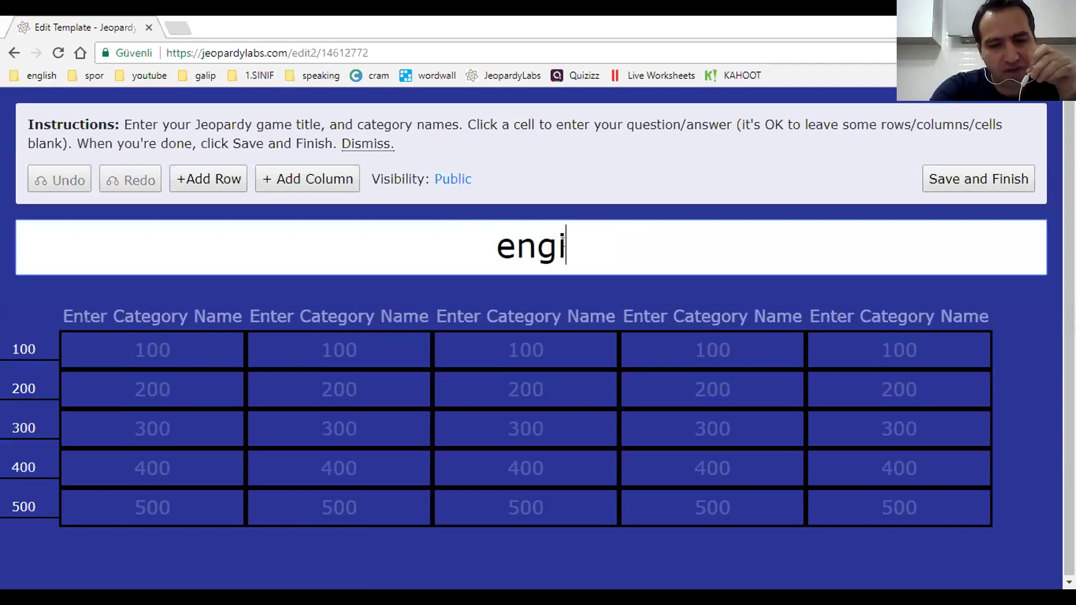
{"action": "type", "text": "sh"}
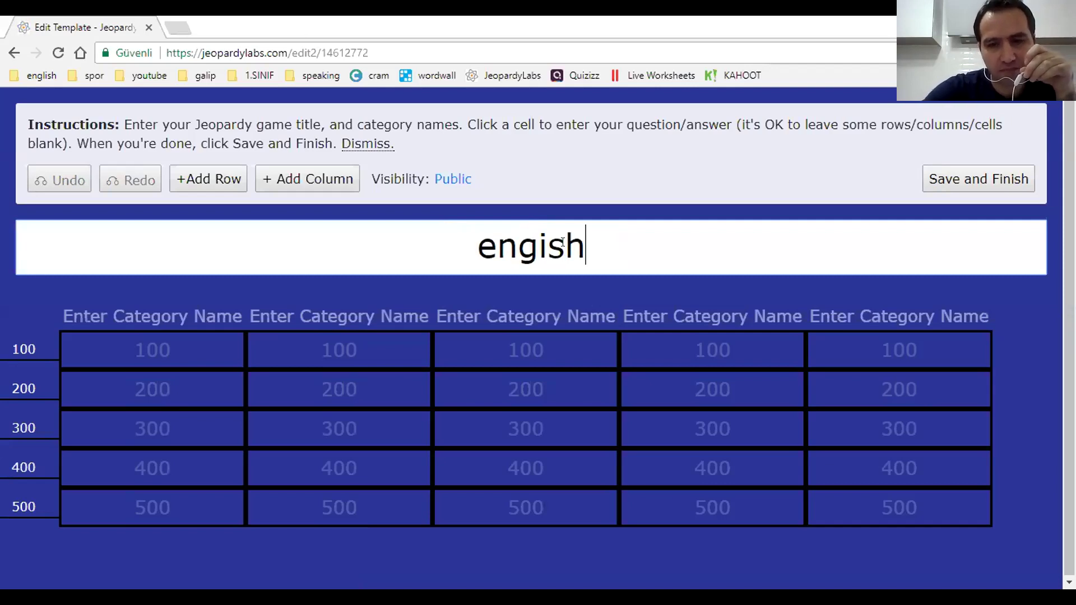
{"action": "key", "text": "BackSpace"}
{"action": "key", "text": "BackSpace"}
{"action": "key", "text": "BackSpace"}
{"action": "type", "text": "li"}
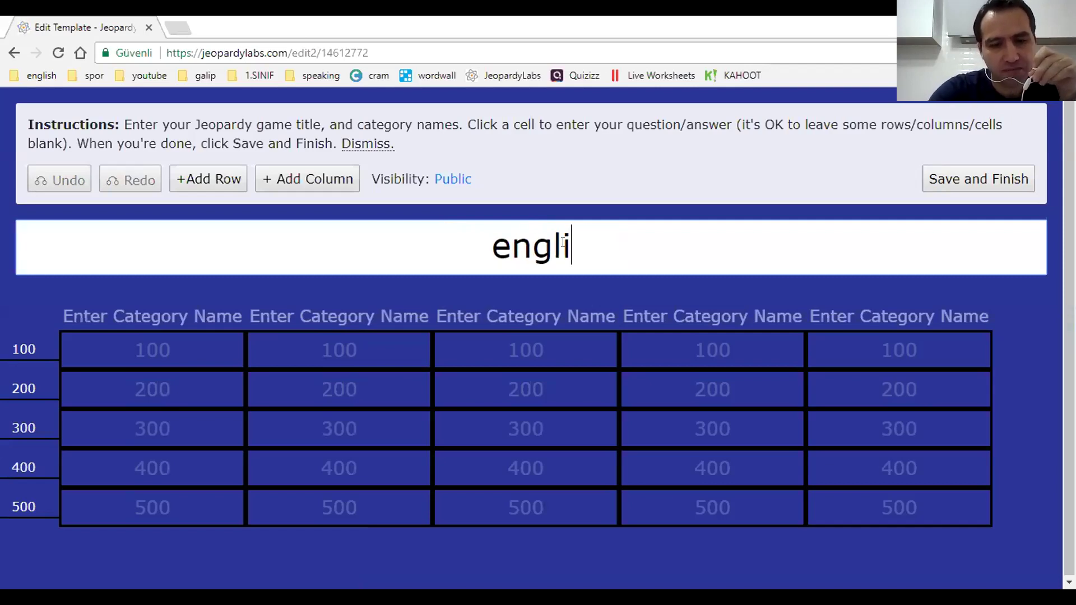
{"action": "type", "text": "sh"}
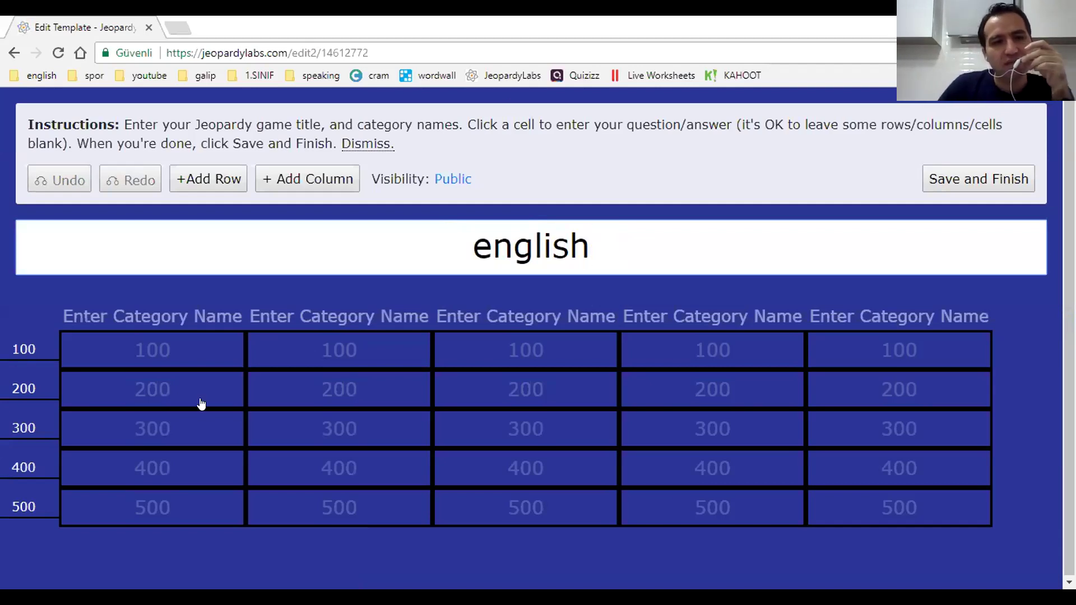
{"action": "left_click", "coordinate": [147, 312]}
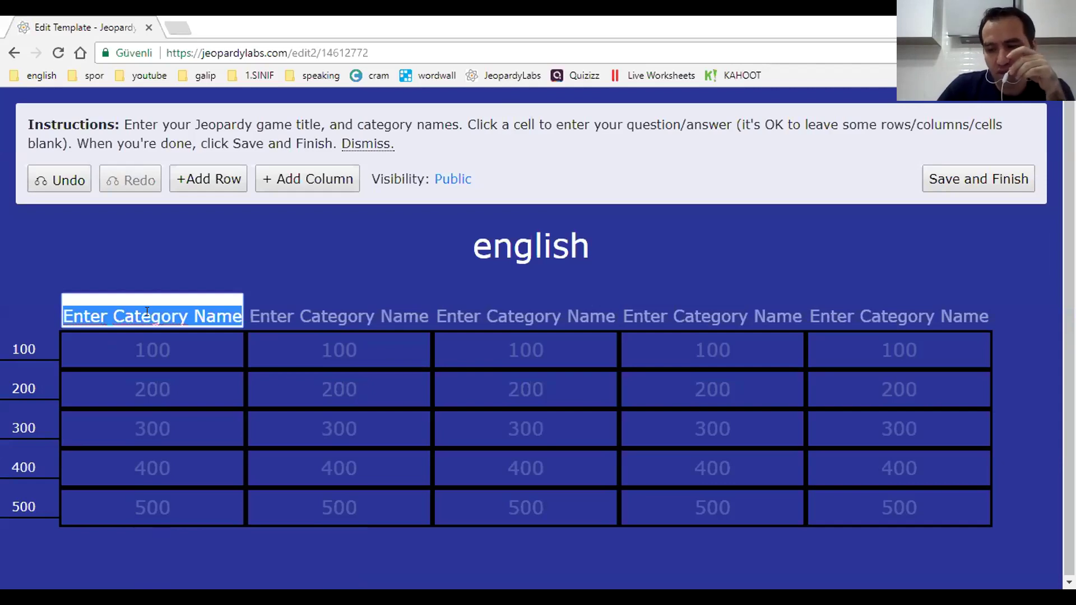
{"action": "type", "text": "fr"}
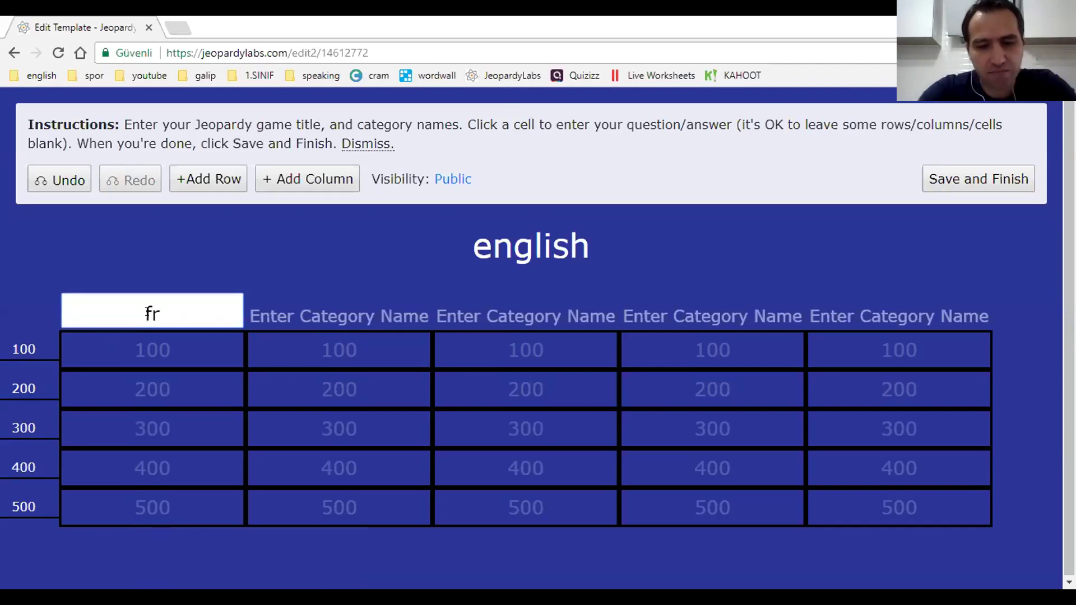
{"action": "type", "text": "uits"}
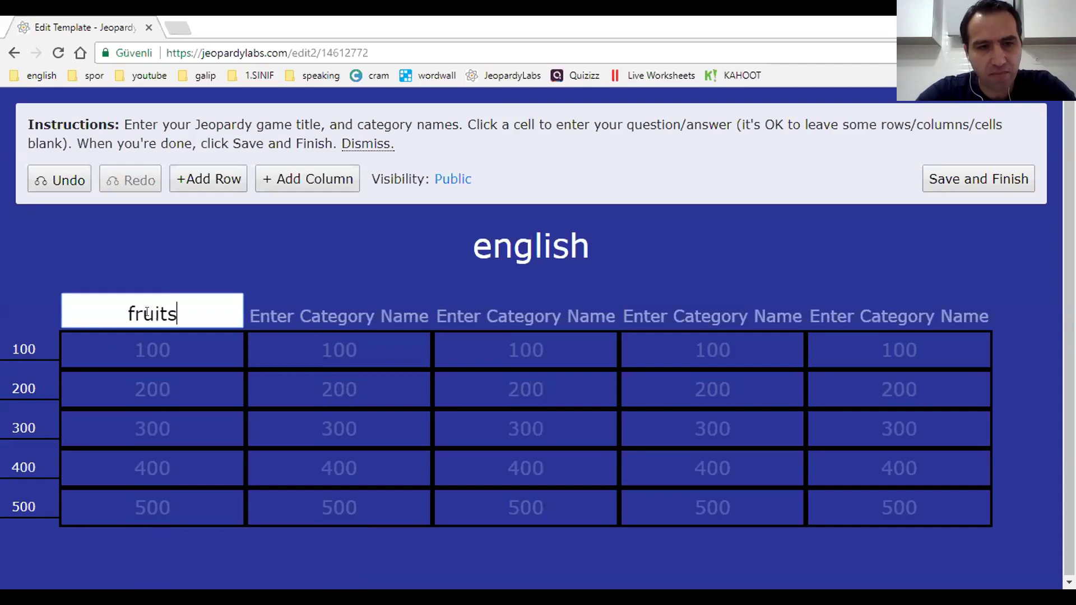
{"action": "key", "text": "Tab"}
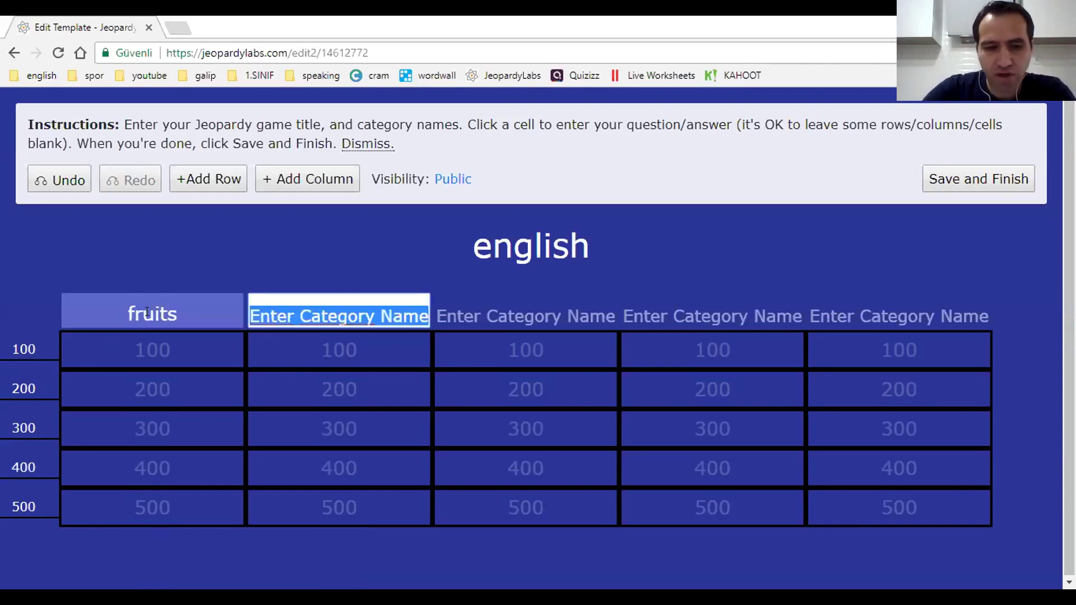
{"action": "type", "text": "animal"}
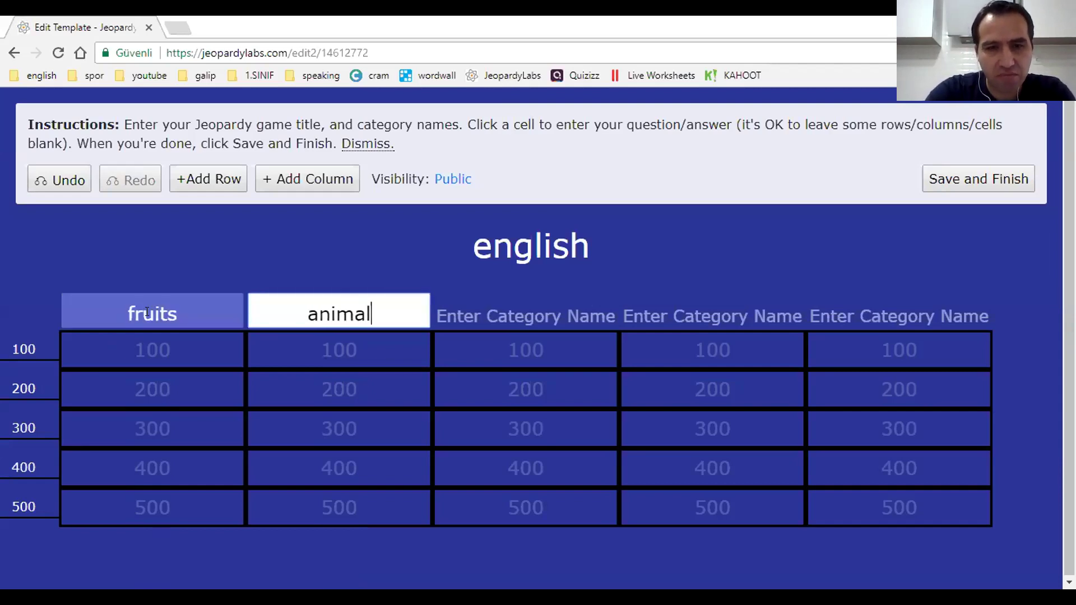
{"action": "key", "text": "Tab"}
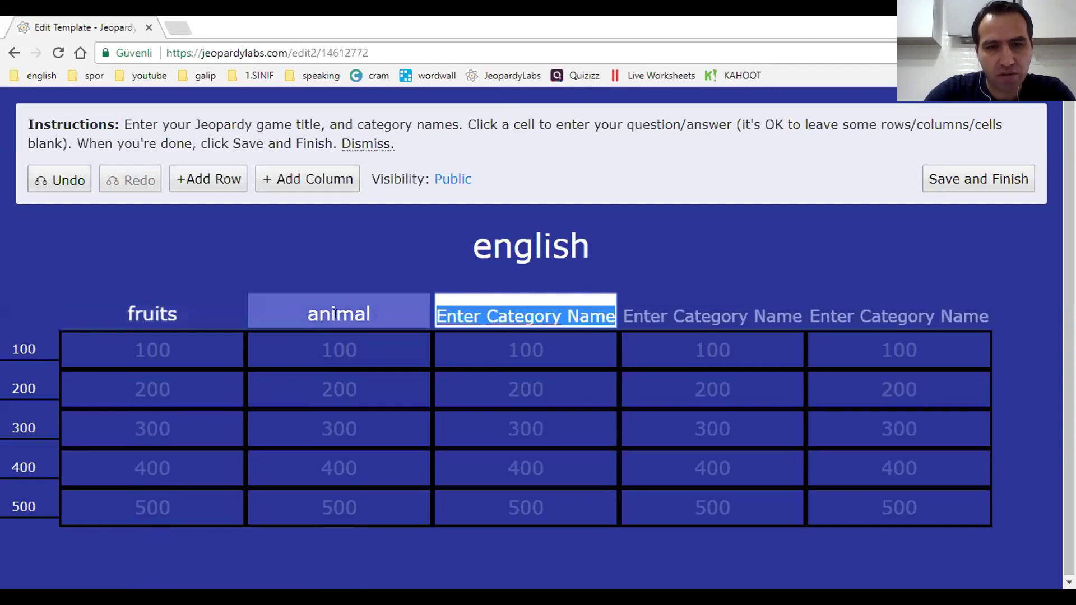
Step: Correct the second category to animals and name the rest colours, body parts, classroom objects
{"action": "left_click", "coordinate": [336, 310]}
{"action": "left_click", "coordinate": [385, 306]}
{"action": "type", "text": "s"}
{"action": "key", "text": "Tab"}
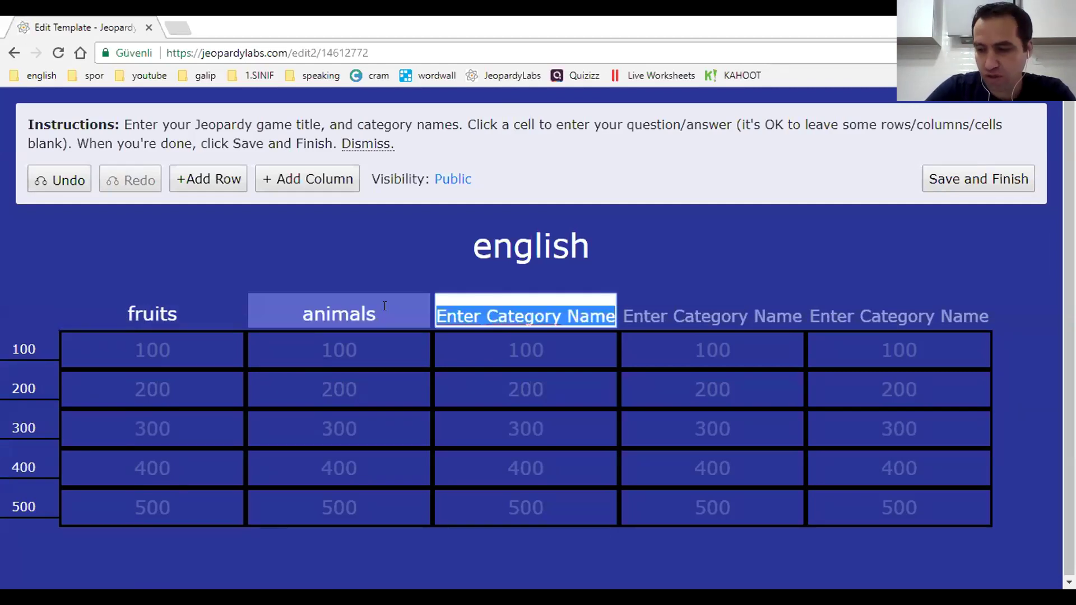
{"action": "type", "text": "colo"}
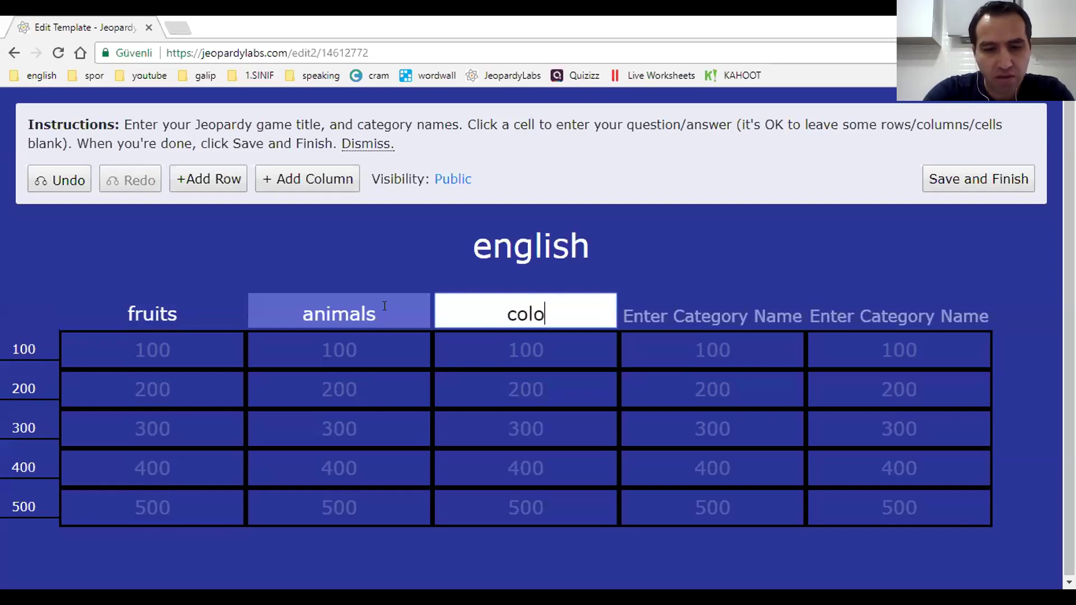
{"action": "type", "text": "urs"}
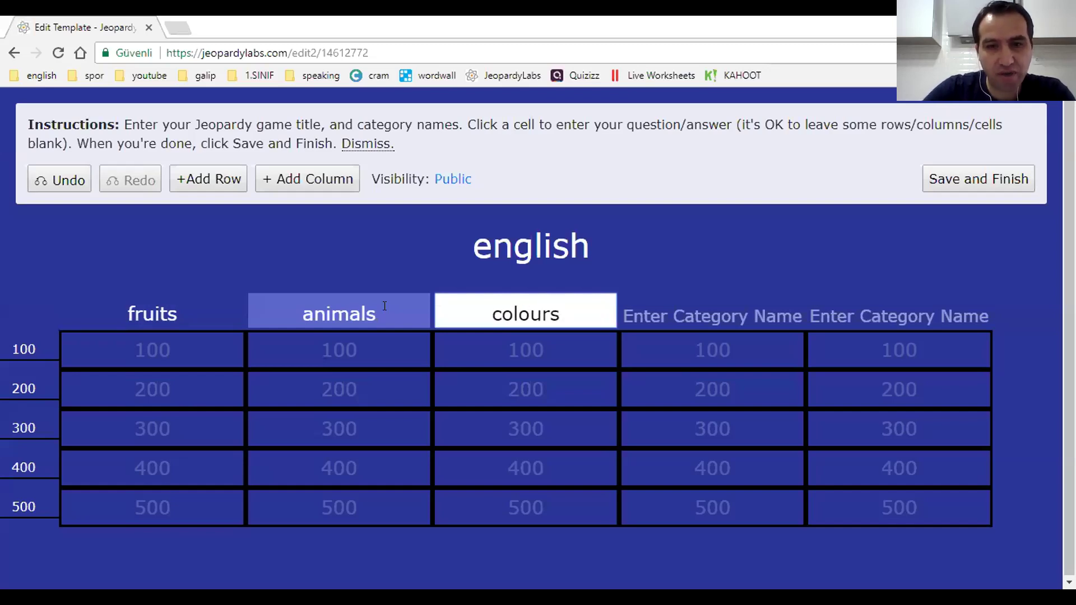
{"action": "key", "text": "Tab"}
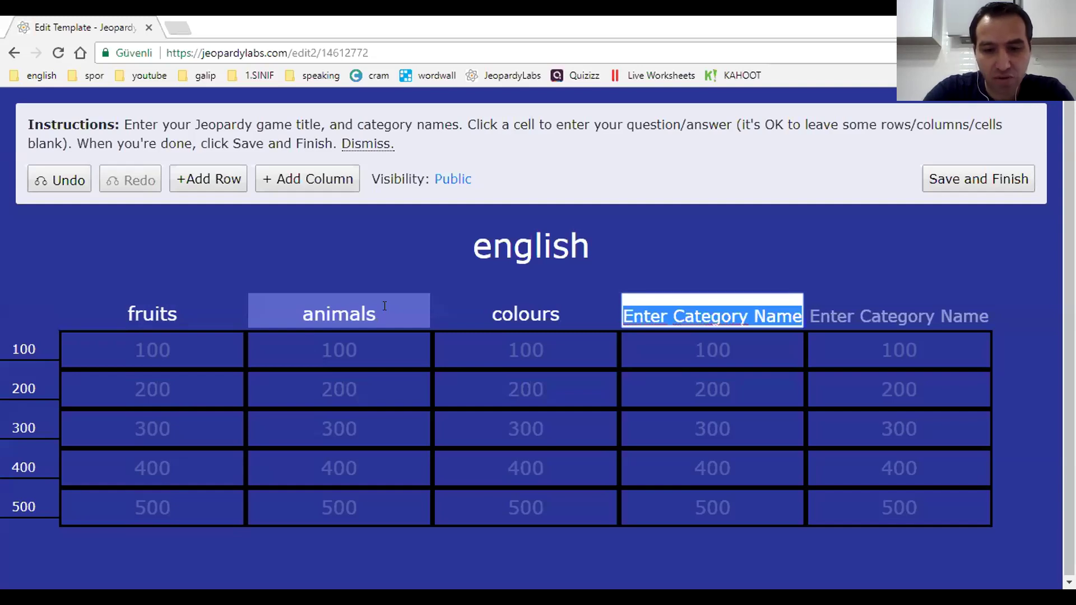
{"action": "type", "text": "body"}
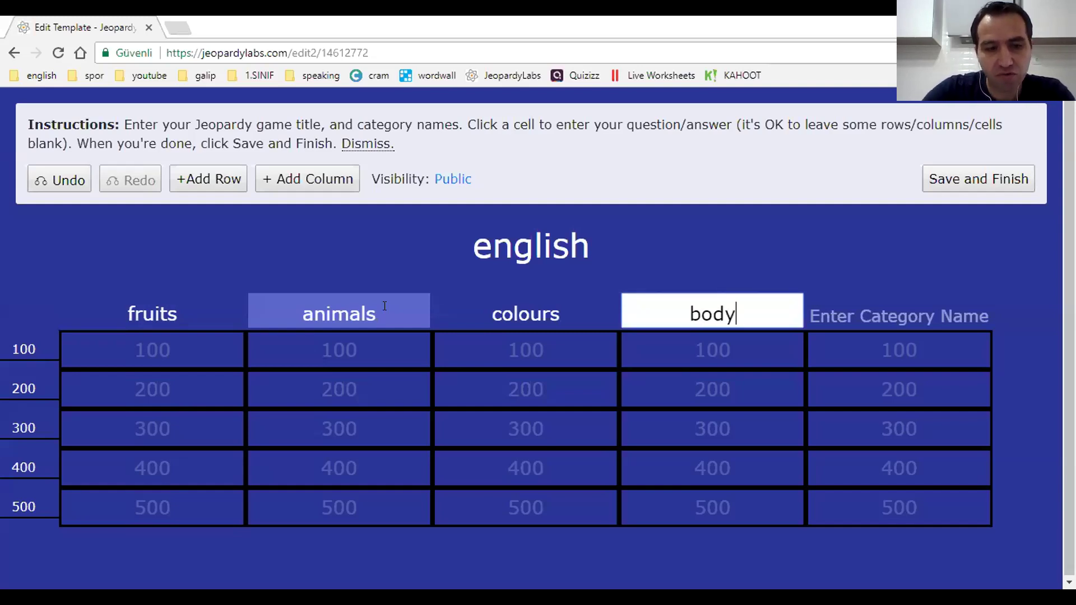
{"action": "type", "text": " parts"}
{"action": "key", "text": "Tab"}
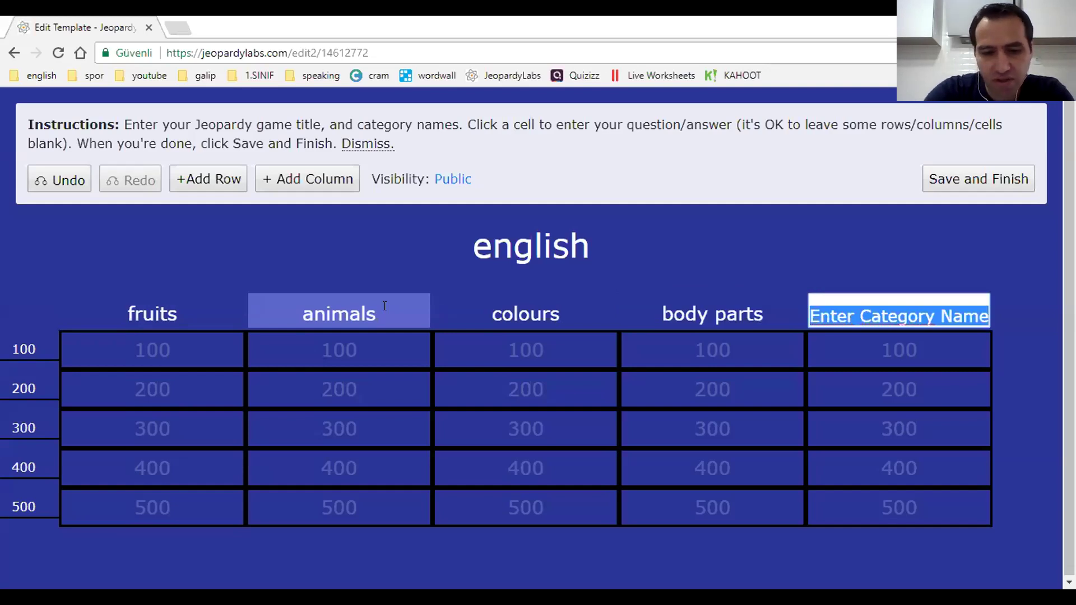
{"action": "type", "text": "cla"}
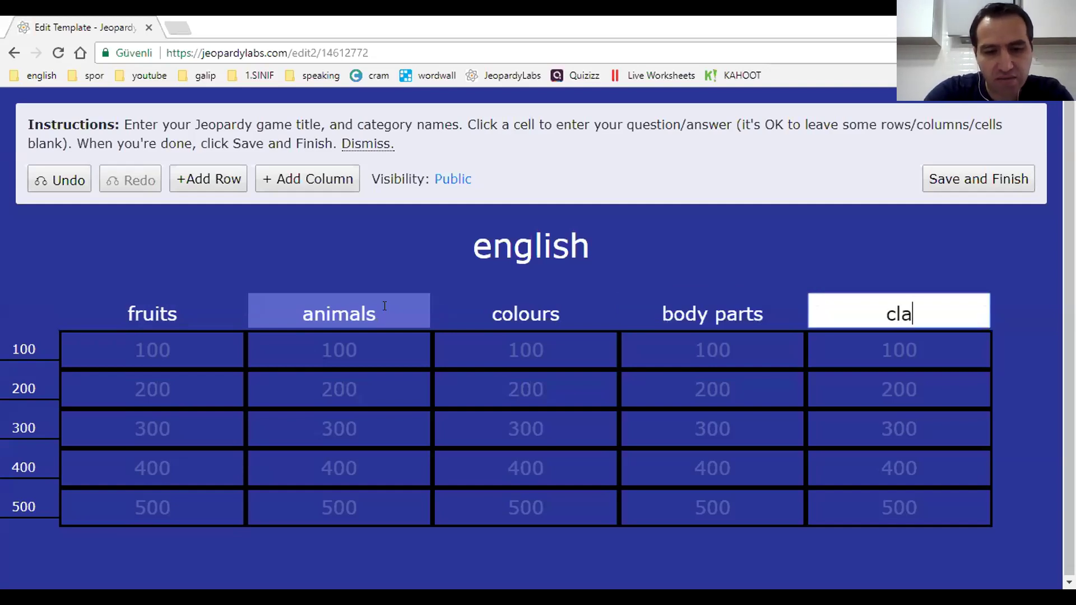
{"action": "type", "text": "ssroom"}
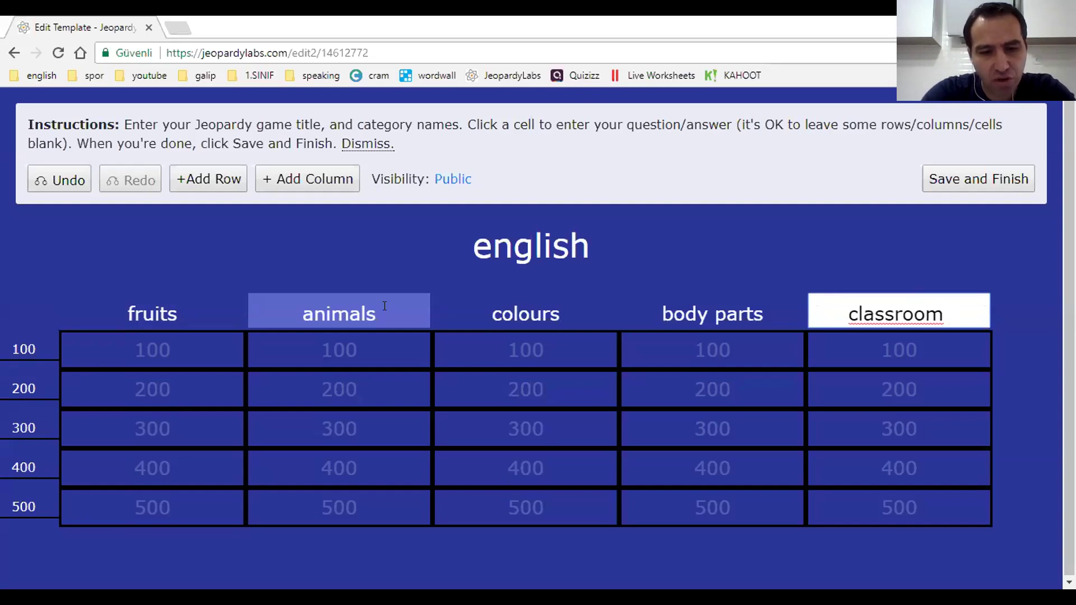
{"action": "type", "text": " objects"}
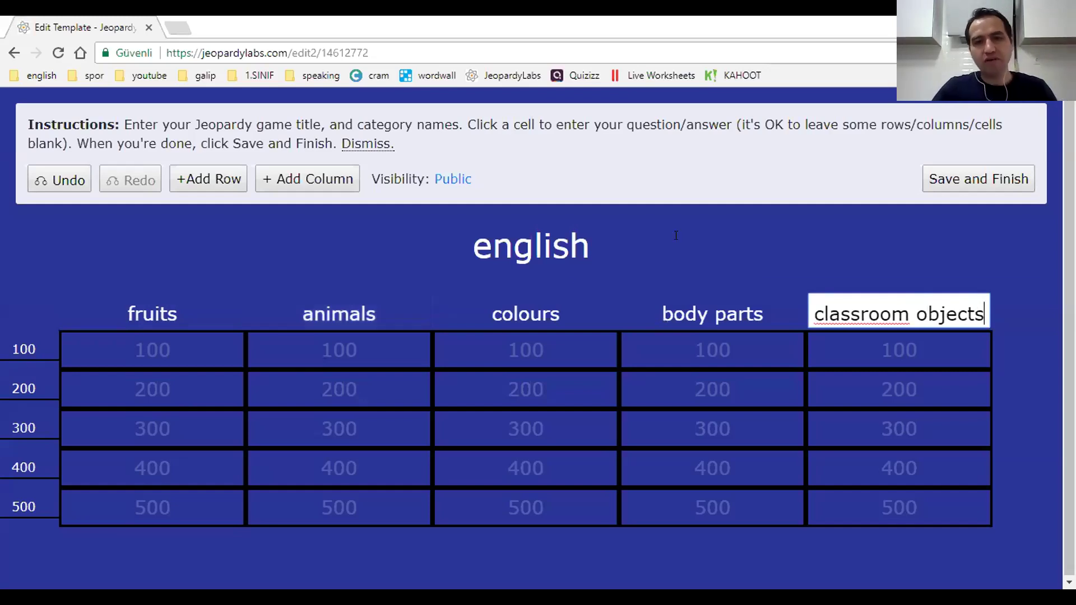
{"action": "mouse_move", "coordinate": [105, 352]}
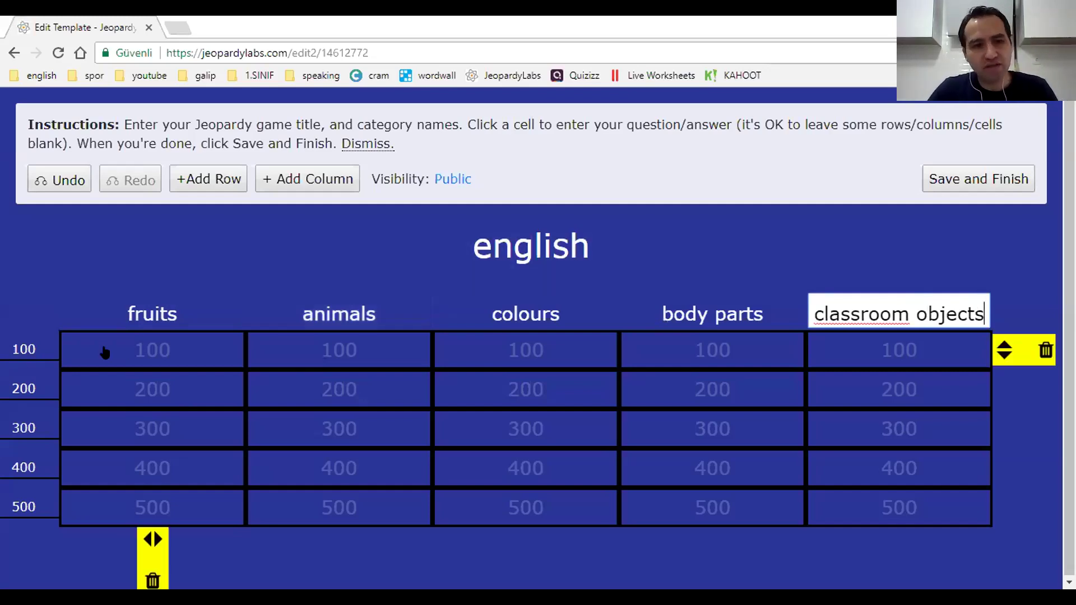
{"action": "left_click", "coordinate": [35, 344]}
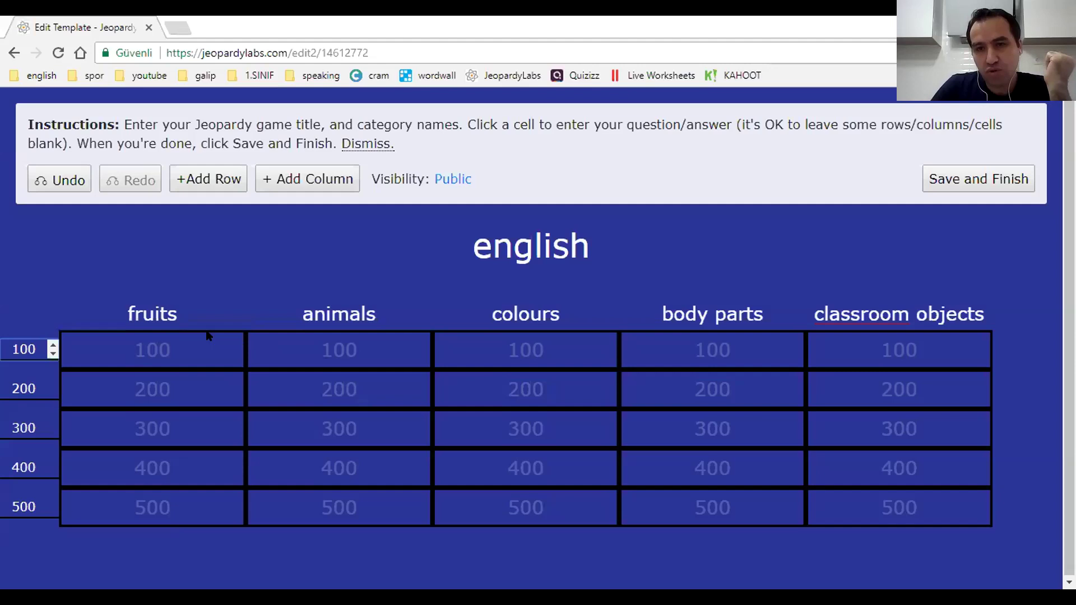
{"action": "left_click", "coordinate": [645, 215]}
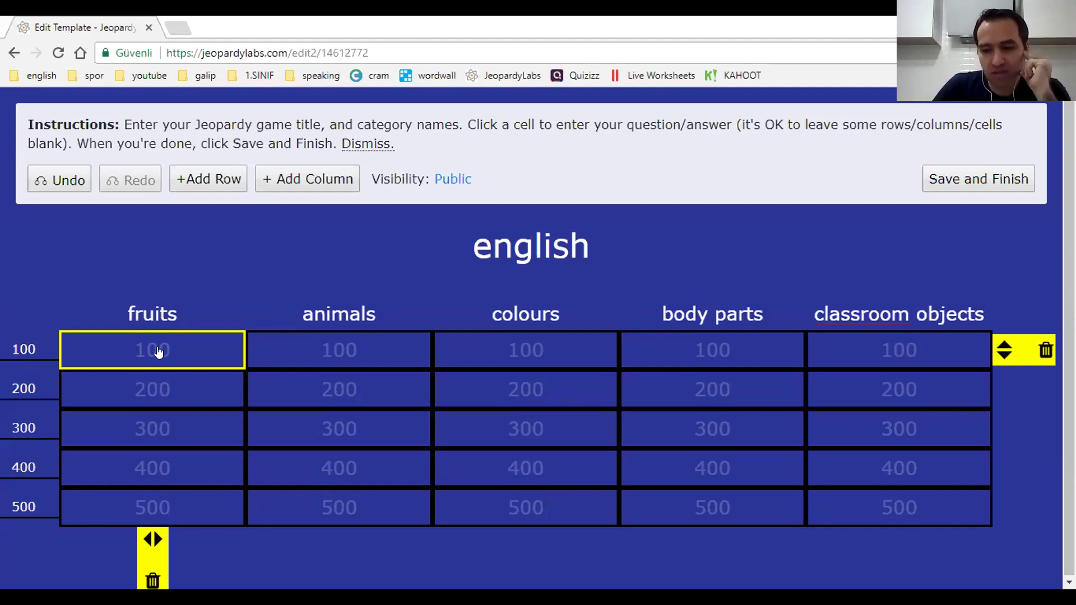
Step: Fill fruits 100 with apple/elma and fruits 200 with orange/portakal
{"action": "left_click", "coordinate": [159, 352]}
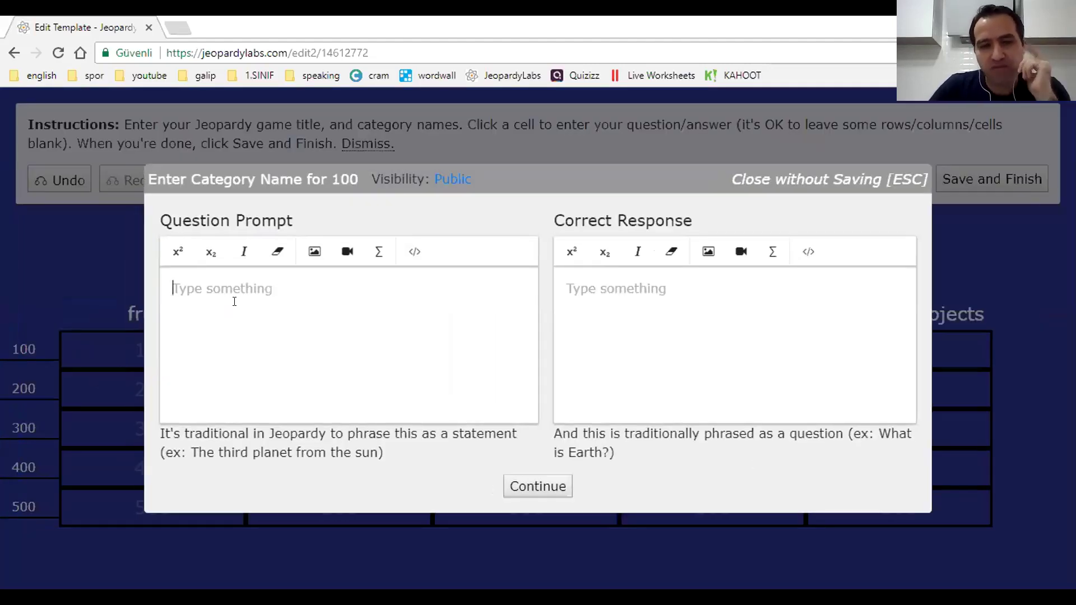
{"action": "type", "text": "app"}
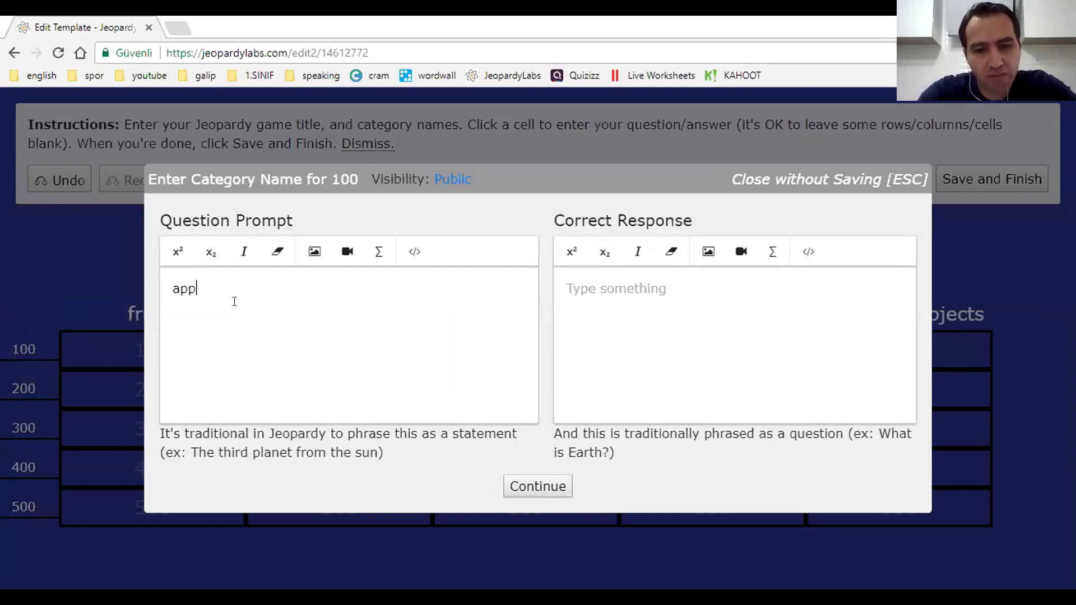
{"action": "type", "text": "le"}
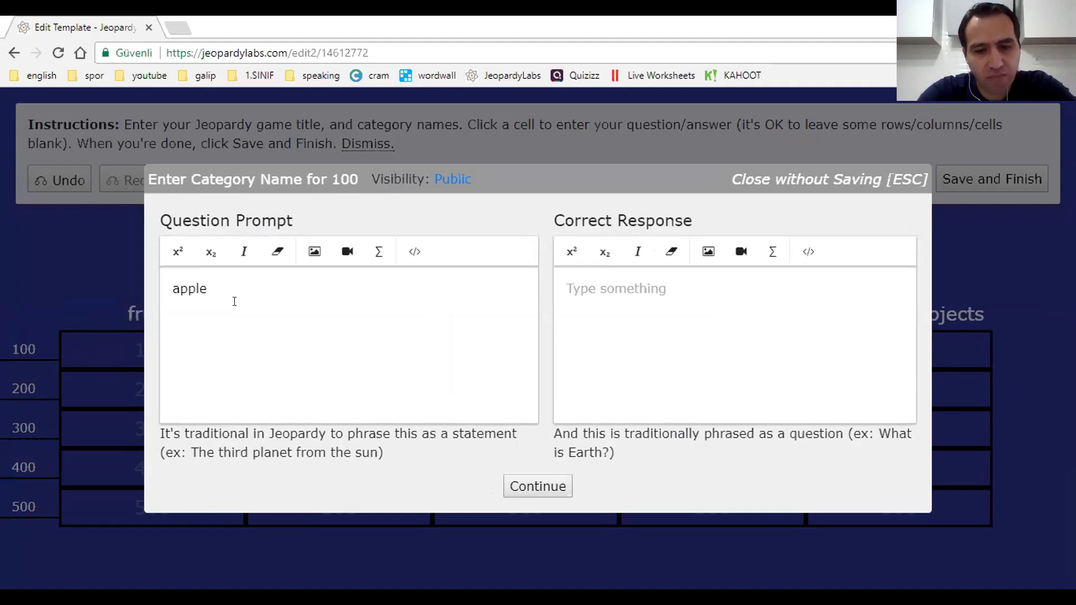
{"action": "key", "text": "Tab"}
{"action": "type", "text": "elma"}
{"action": "left_click", "coordinate": [541, 486]}
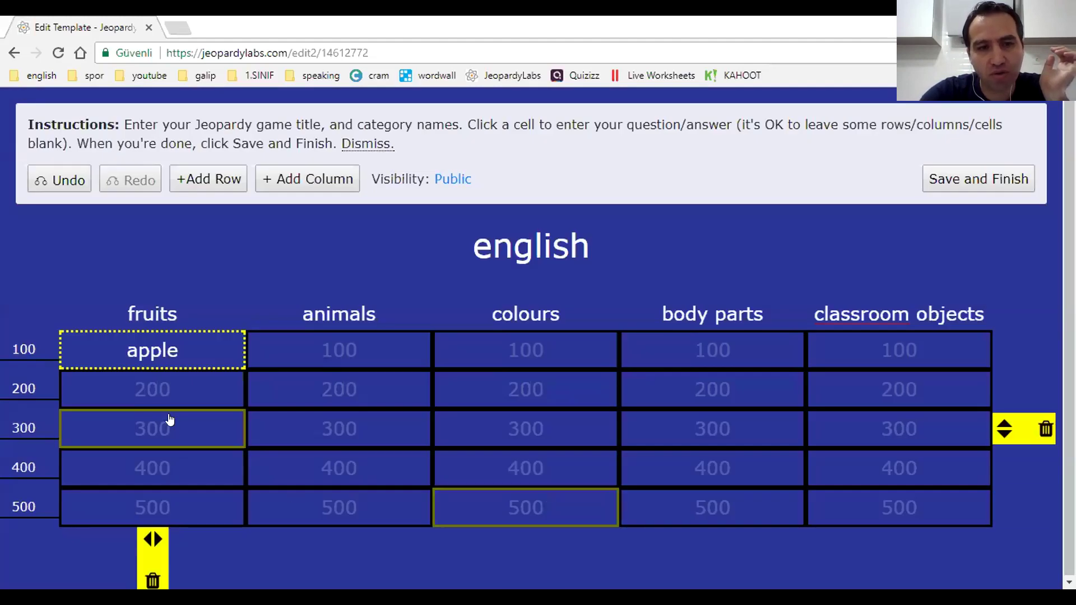
{"action": "left_click", "coordinate": [163, 390]}
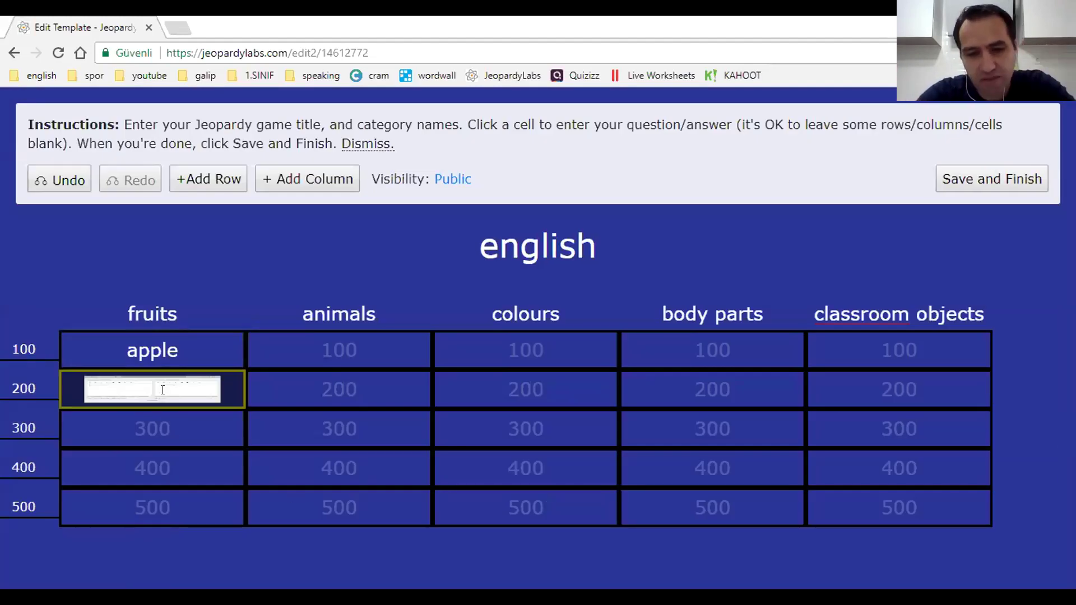
{"action": "type", "text": "orange"}
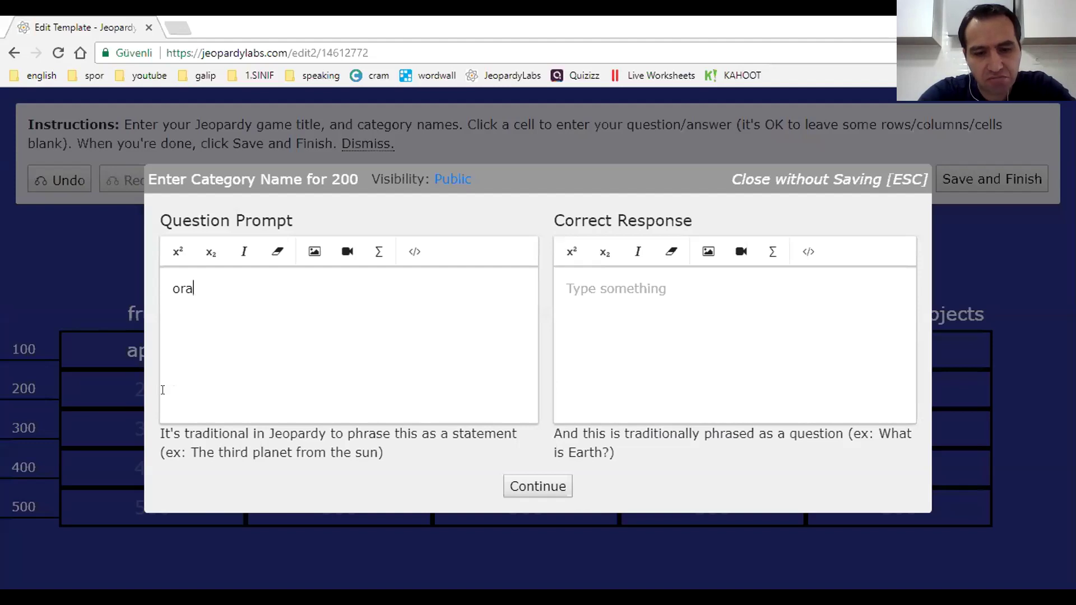
{"action": "key", "text": "Tab"}
{"action": "type", "text": "p"}
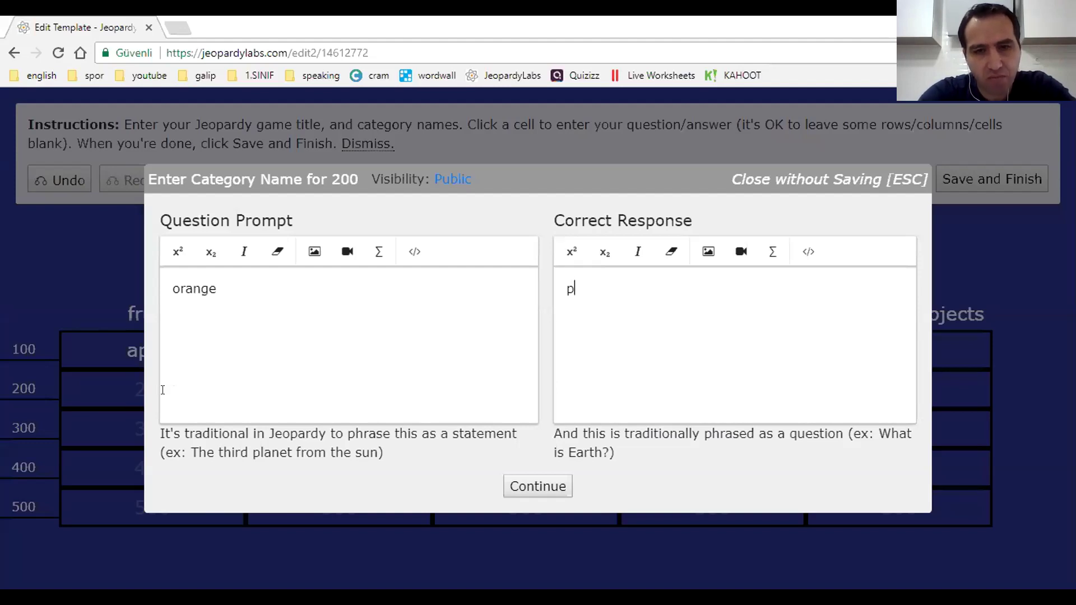
{"action": "type", "text": "ortakal"}
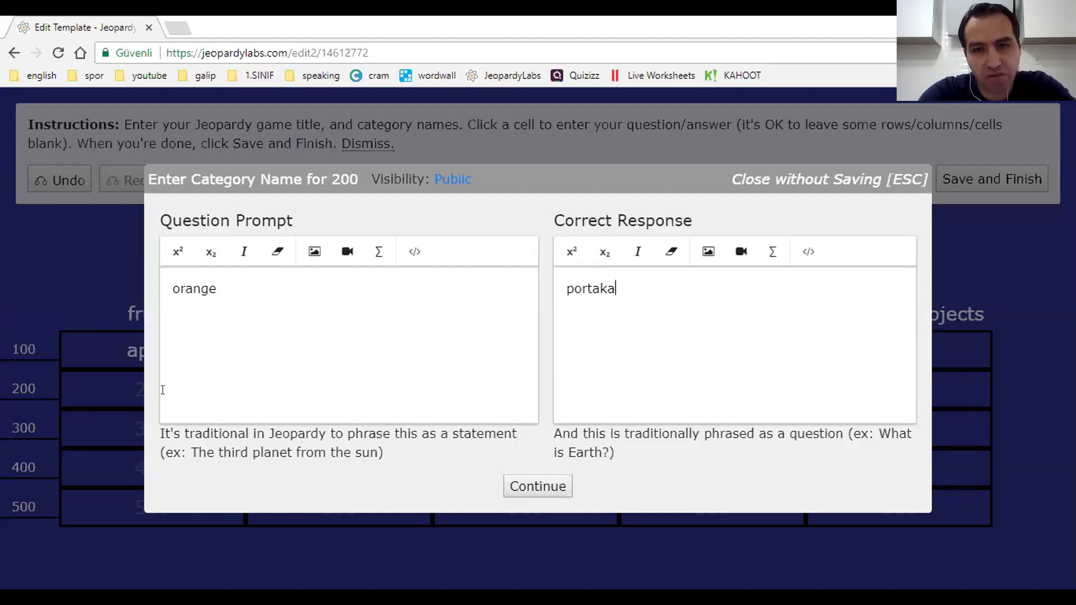
{"action": "left_click", "coordinate": [539, 486]}
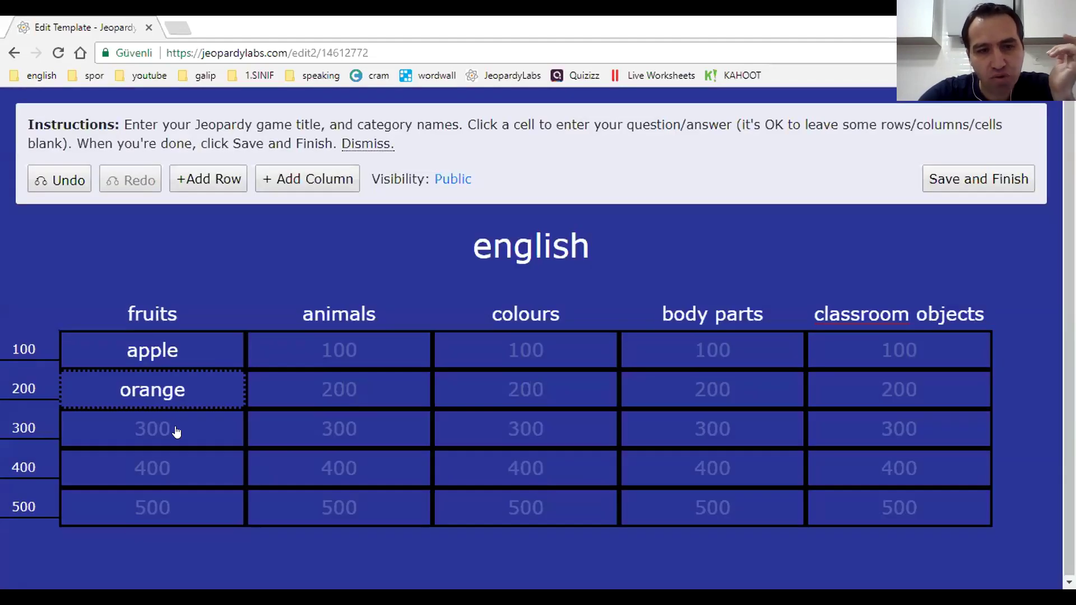
Step: Add the fruits 300 clue cherry with answer kiraz
{"action": "left_click", "coordinate": [176, 431]}
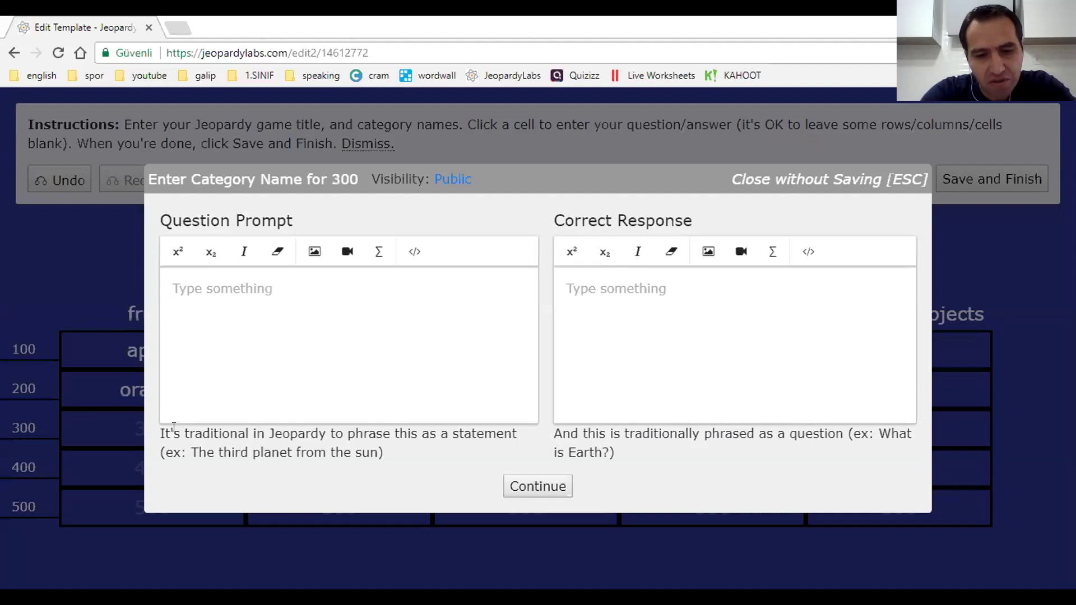
{"action": "type", "text": "cherry"}
{"action": "key", "text": "Tab"}
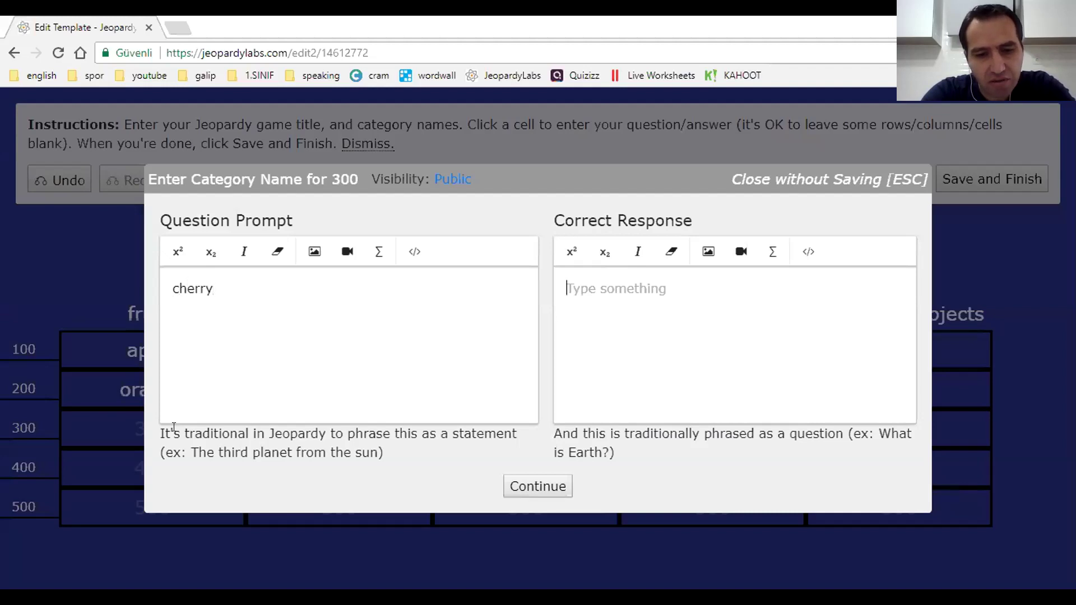
{"action": "type", "text": "kiraz"}
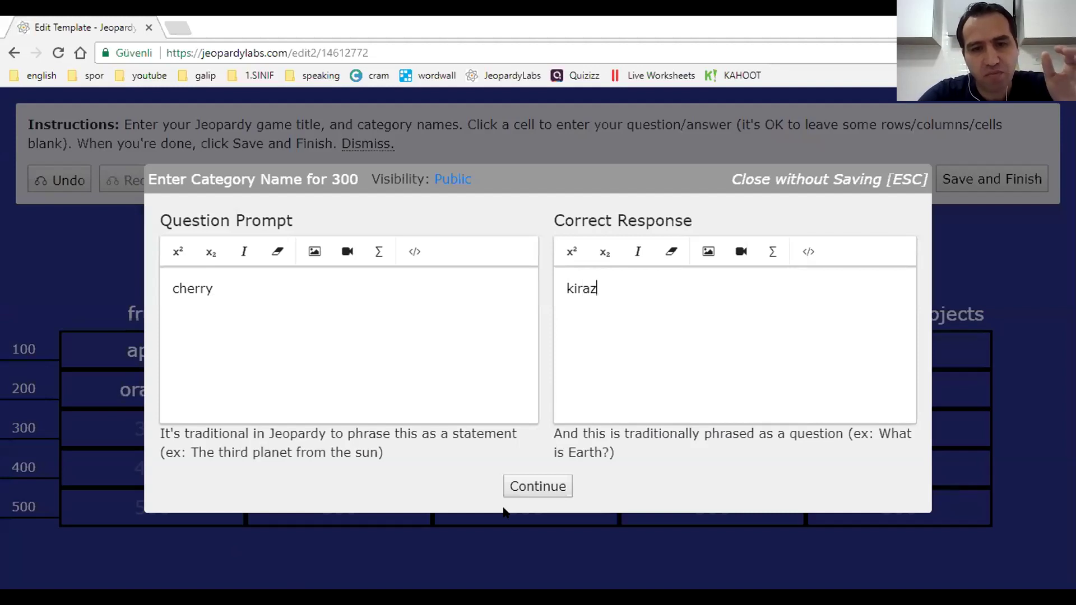
{"action": "left_click", "coordinate": [500, 483]}
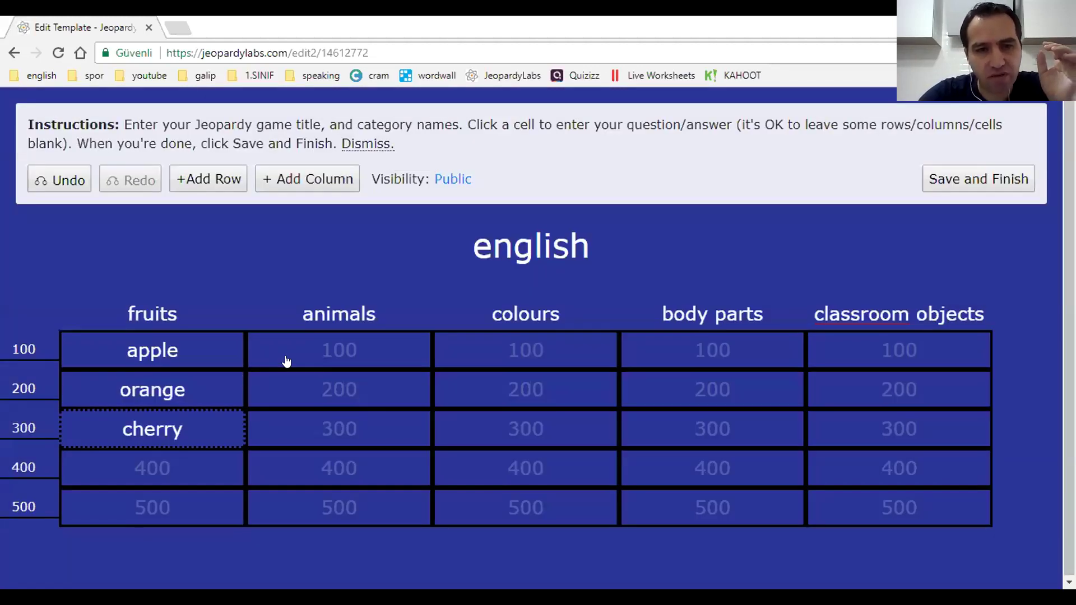
Step: Fill animals 100 with cat/kedi and animals 200 with monkey/maymun
{"action": "left_click", "coordinate": [286, 361]}
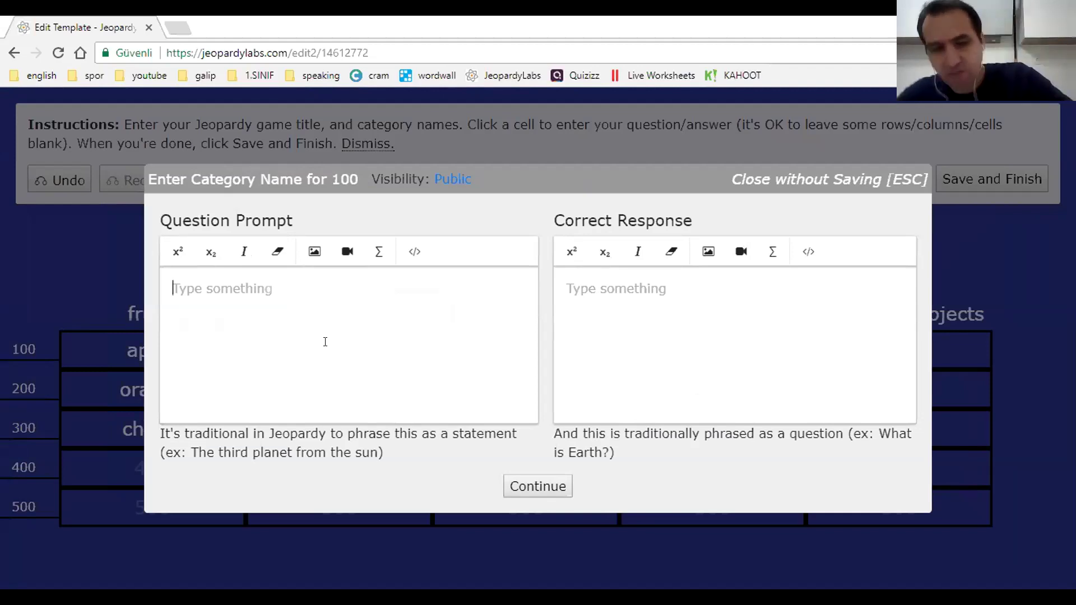
{"action": "type", "text": "cat"}
{"action": "key", "text": "Tab"}
{"action": "type", "text": "kedi"}
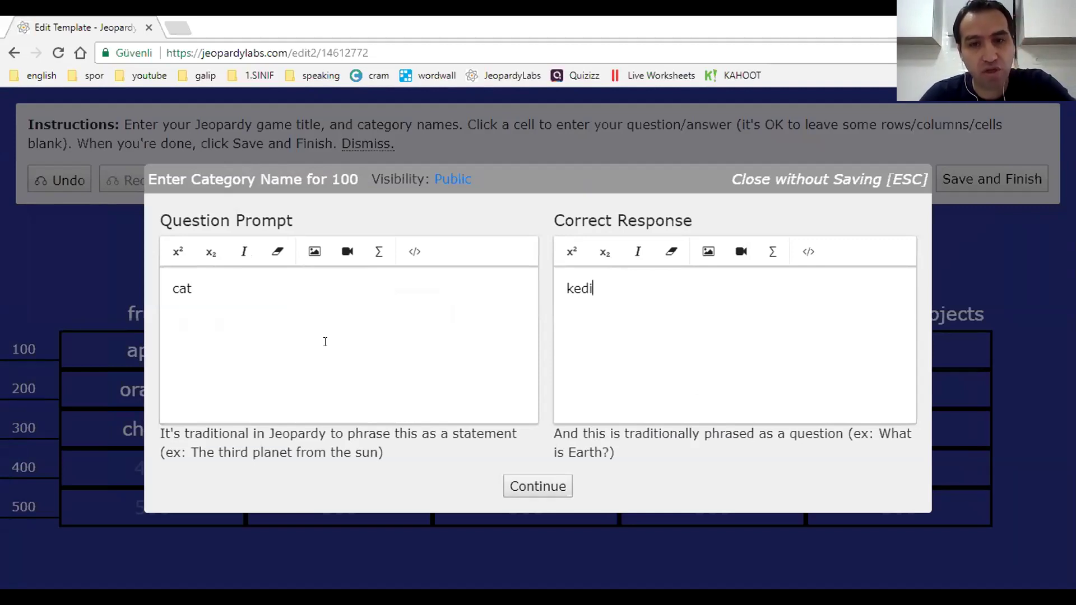
{"action": "key", "text": "Tab"}
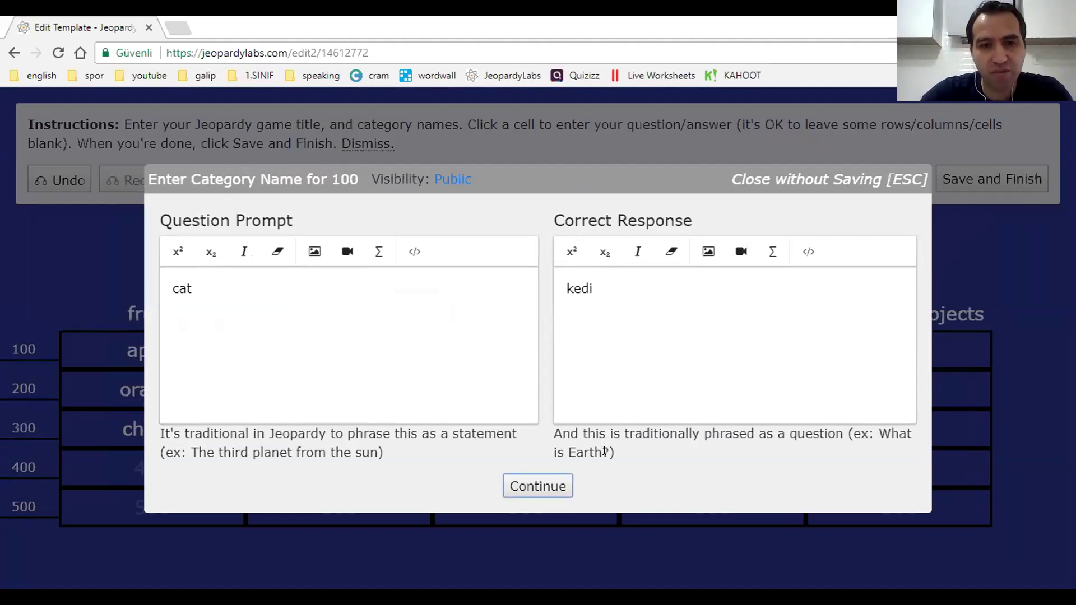
{"action": "left_click", "coordinate": [548, 493]}
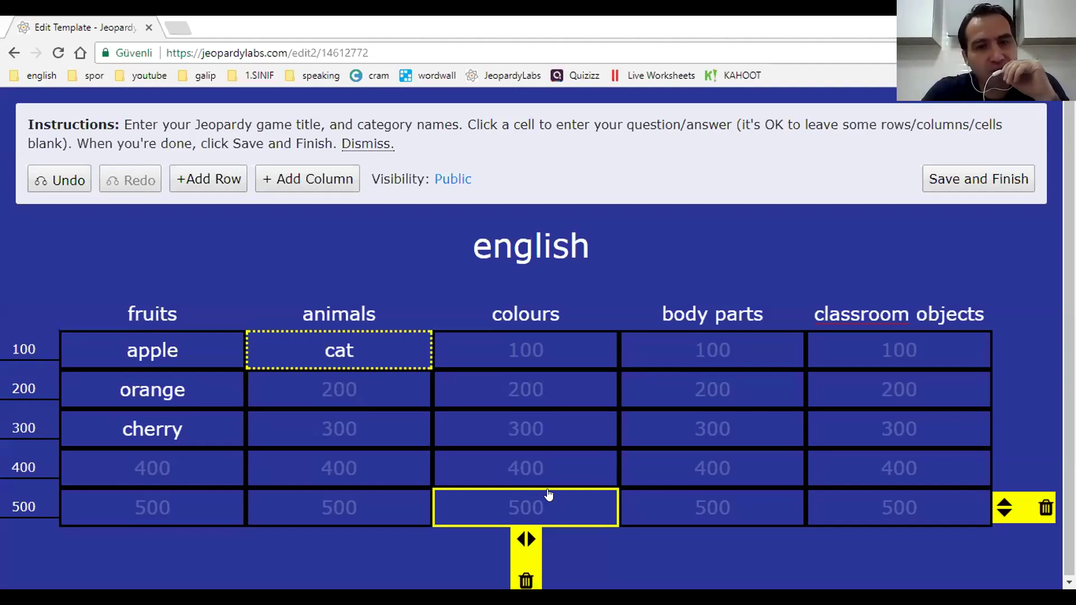
{"action": "left_click", "coordinate": [365, 382]}
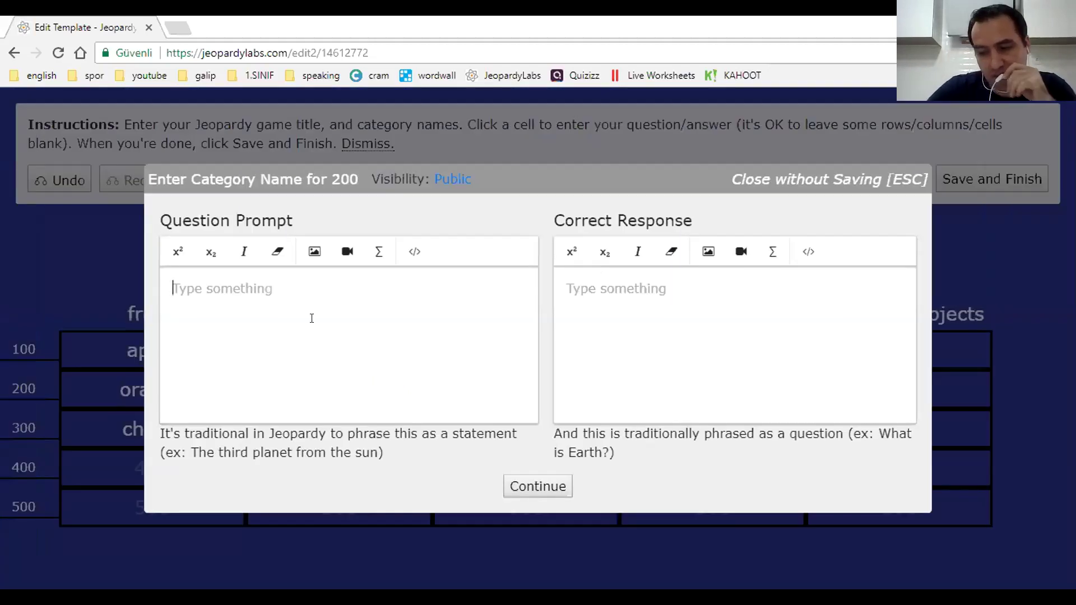
{"action": "type", "text": "mo"}
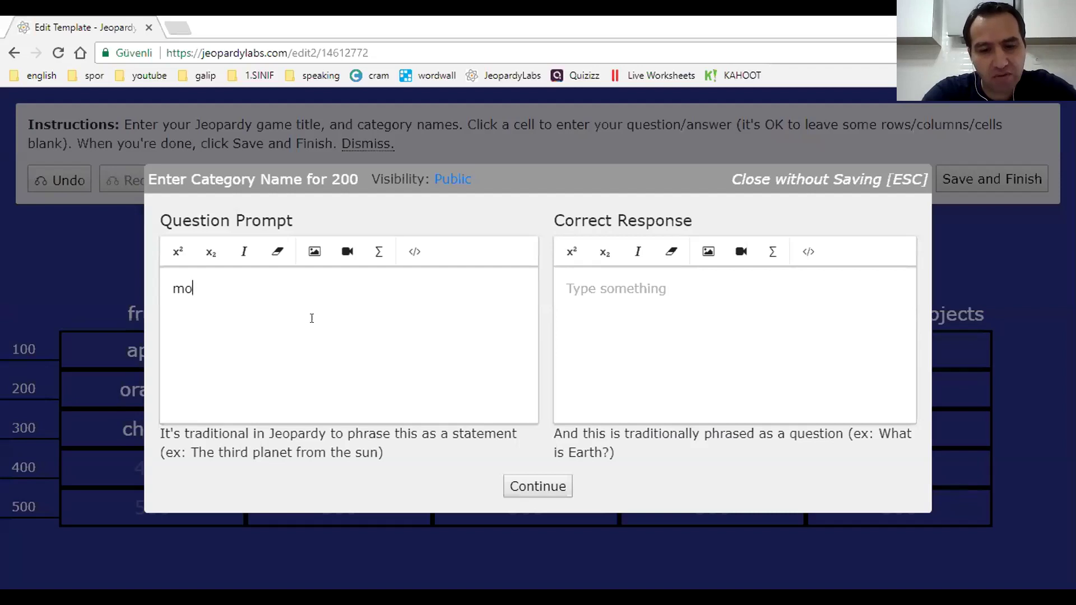
{"action": "type", "text": "nkey"}
{"action": "key", "text": "Tab"}
{"action": "type", "text": "maymun"}
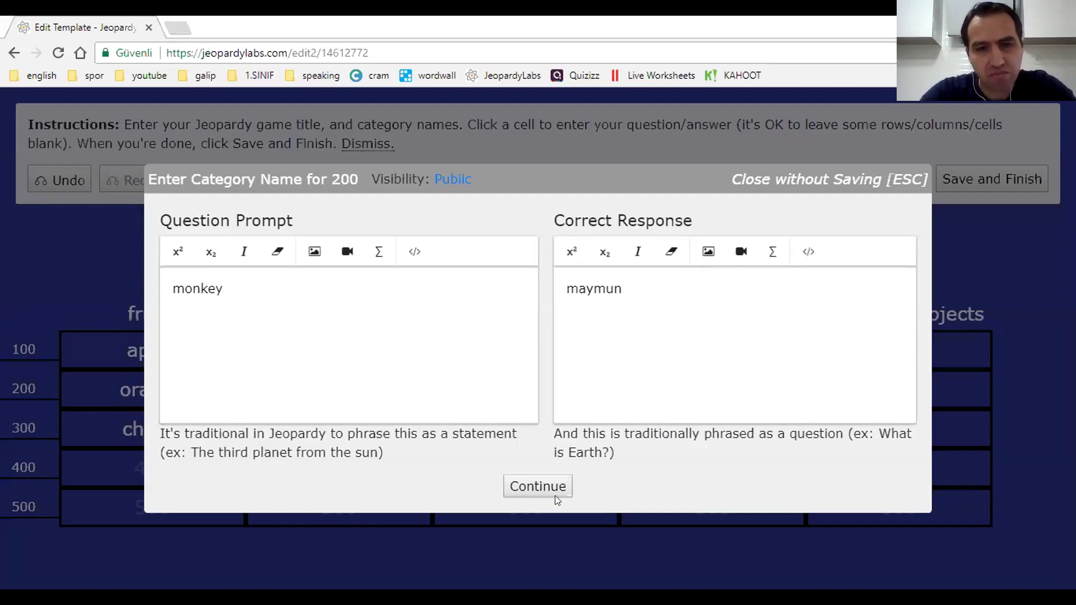
{"action": "left_click", "coordinate": [539, 486]}
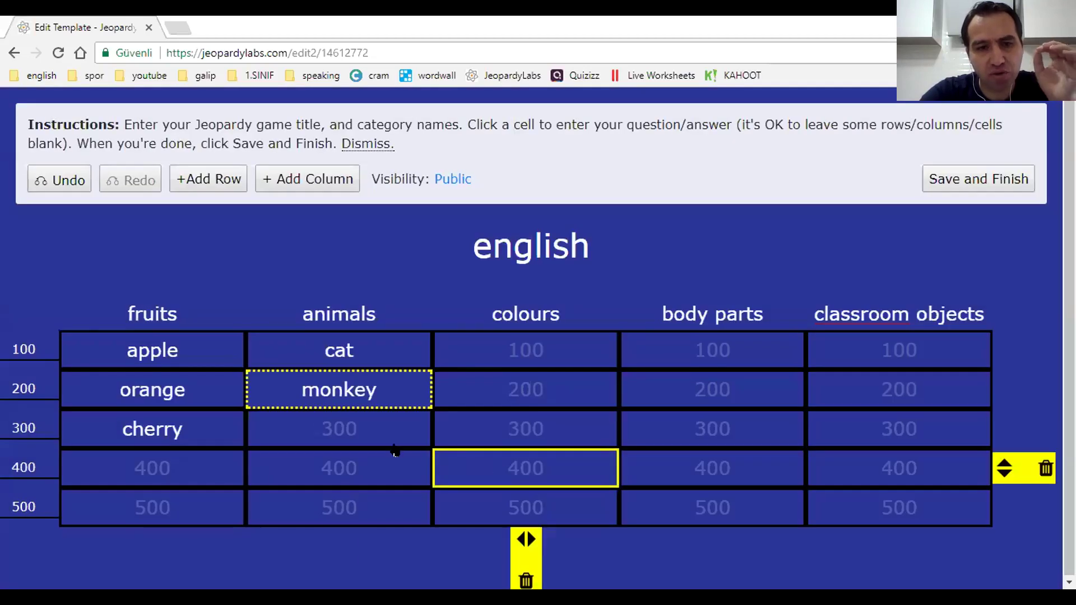
Step: Enter donkey with answer eşek in the animals 300 clue
{"action": "left_click", "coordinate": [367, 429]}
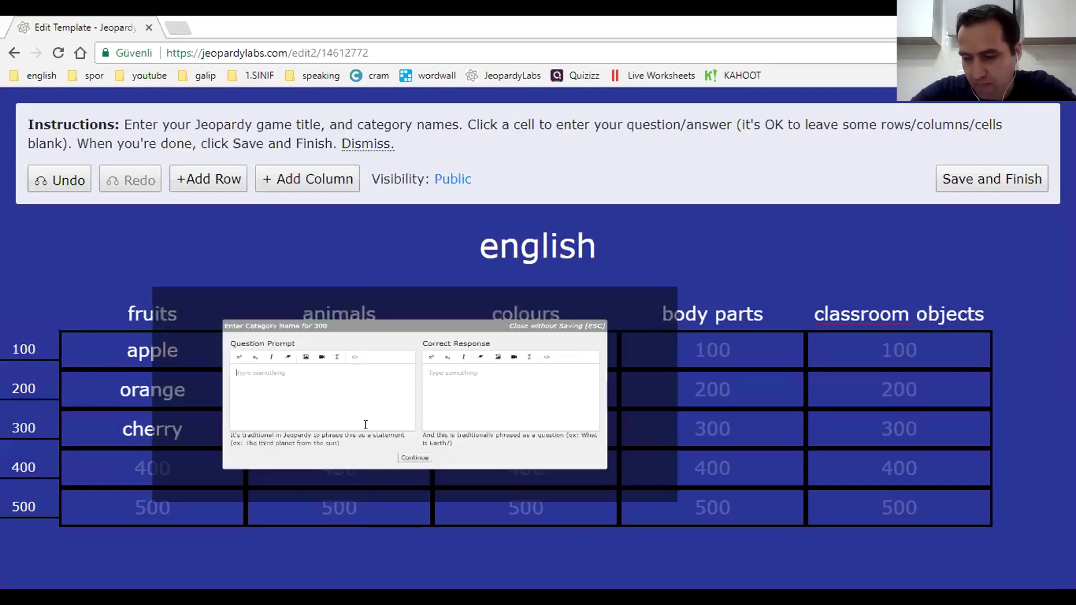
{"action": "type", "text": "d"}
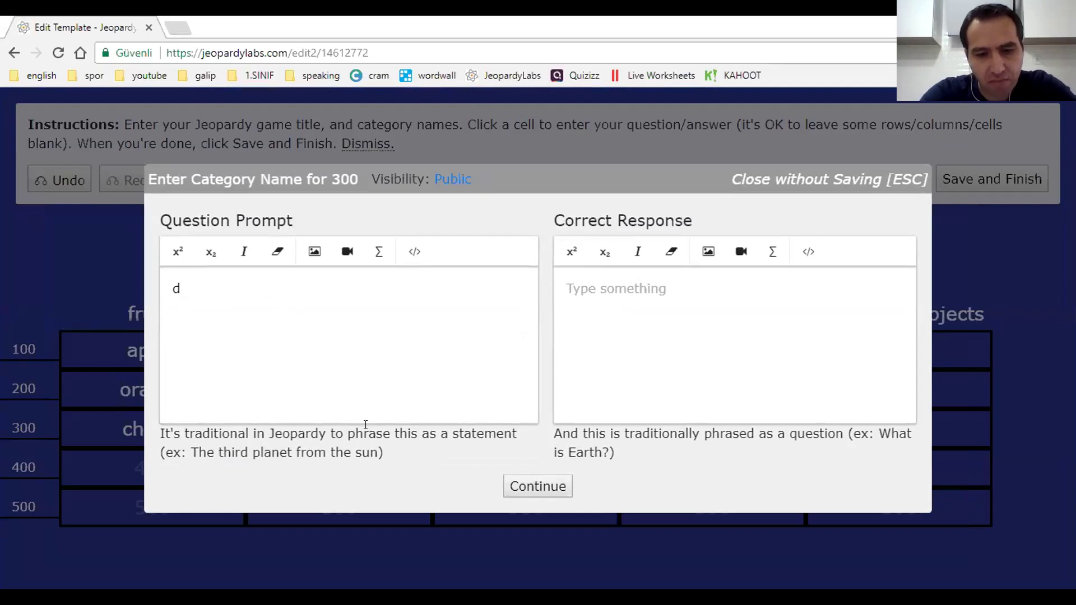
{"action": "type", "text": "onkey"}
{"action": "key", "text": "Tab"}
{"action": "type", "text": "eşek"}
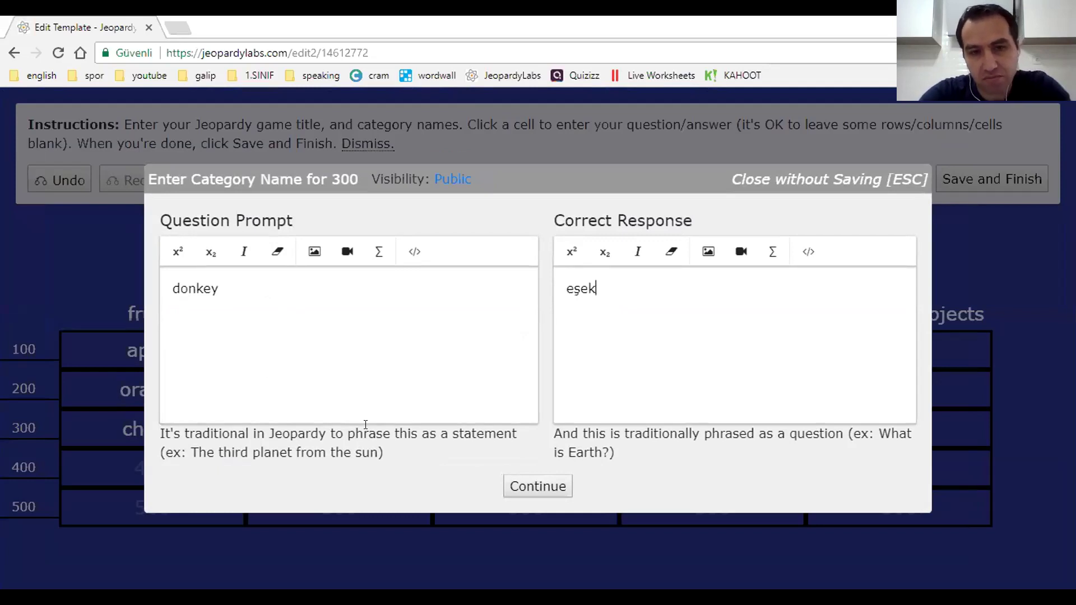
Step: Save the donkey clue and fill colours 100 with red/kırmızı
{"action": "left_click", "coordinate": [538, 487]}
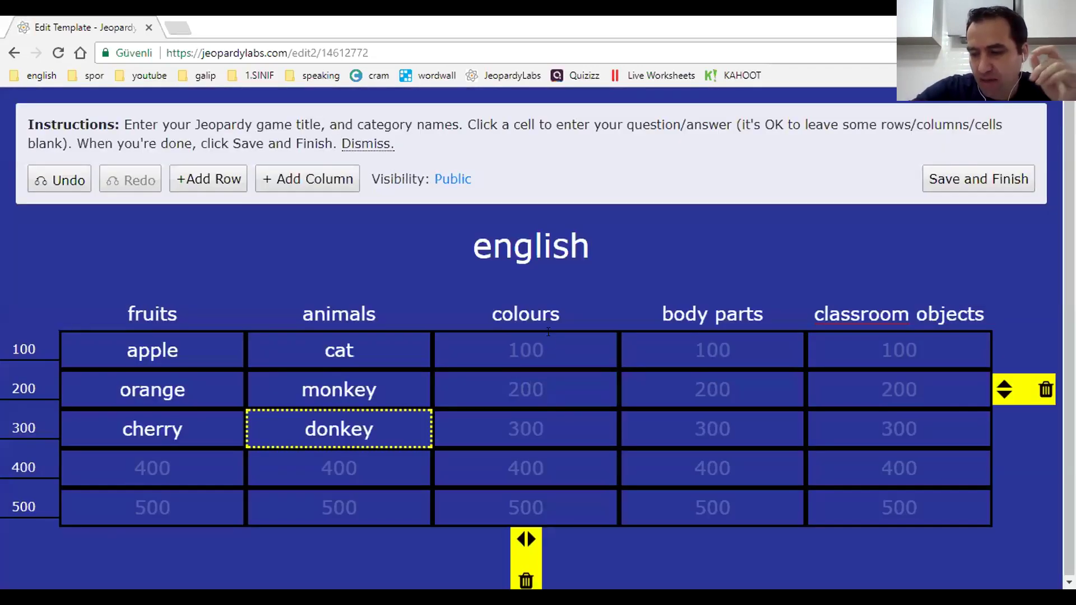
{"action": "left_click", "coordinate": [548, 347]}
{"action": "type", "text": "red"}
{"action": "key", "text": "Tab"}
{"action": "type", "text": "kırmızı"}
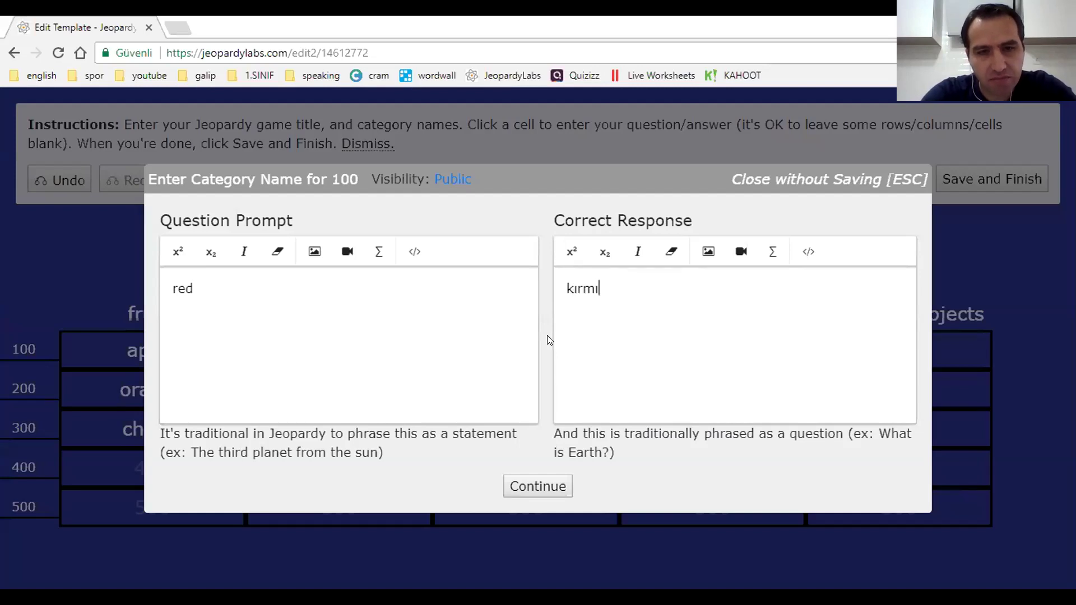
{"action": "left_click", "coordinate": [530, 480]}
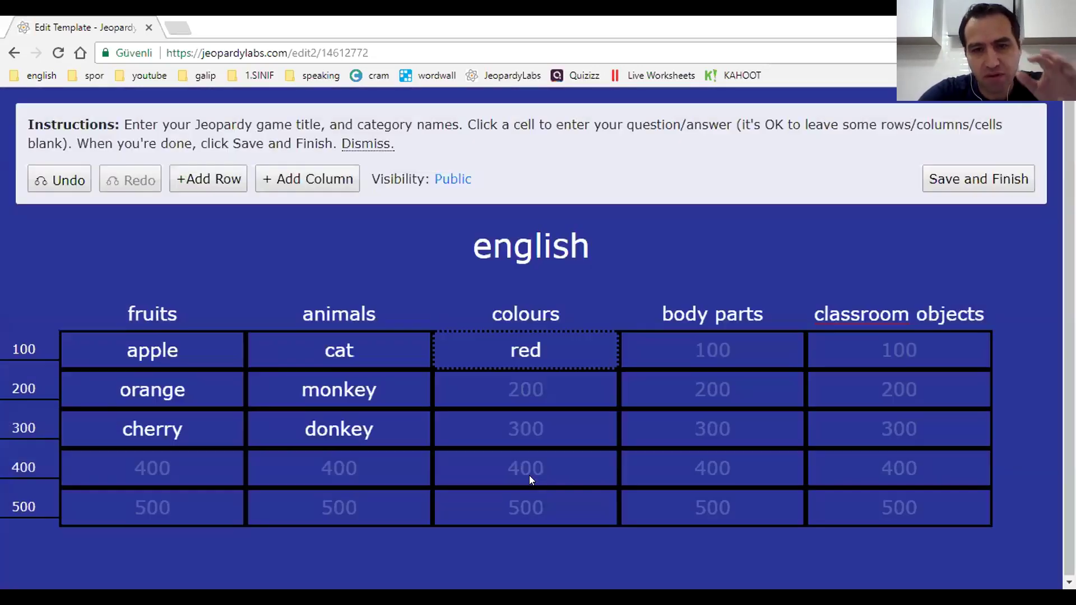
Step: Fill colours 200 with yelow/sarı and colours 300 with blue/mavi
{"action": "left_click", "coordinate": [552, 404]}
{"action": "type", "text": "y"}
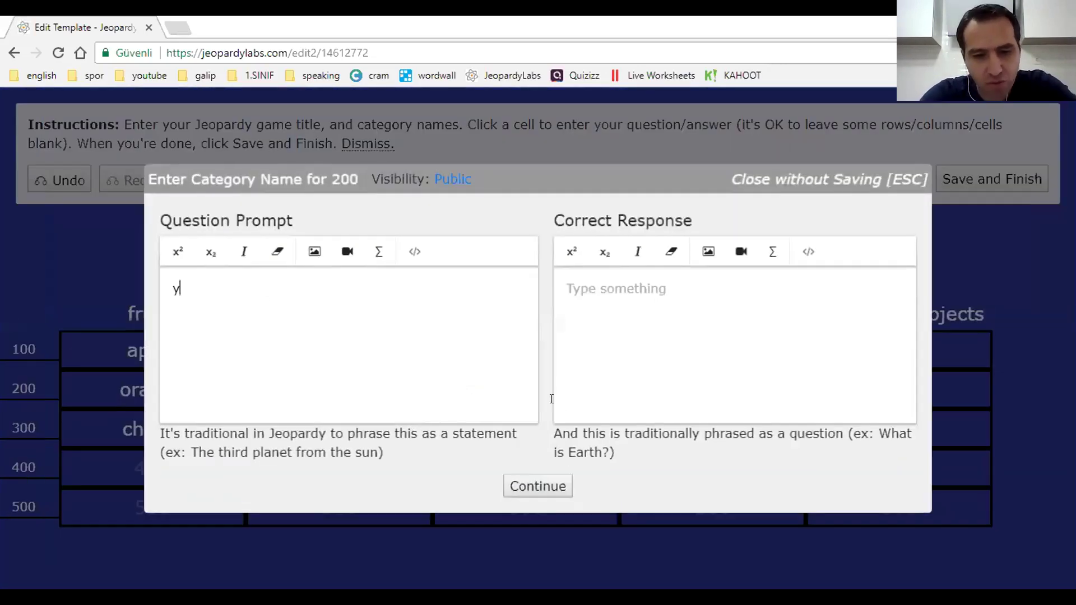
{"action": "type", "text": "elow"}
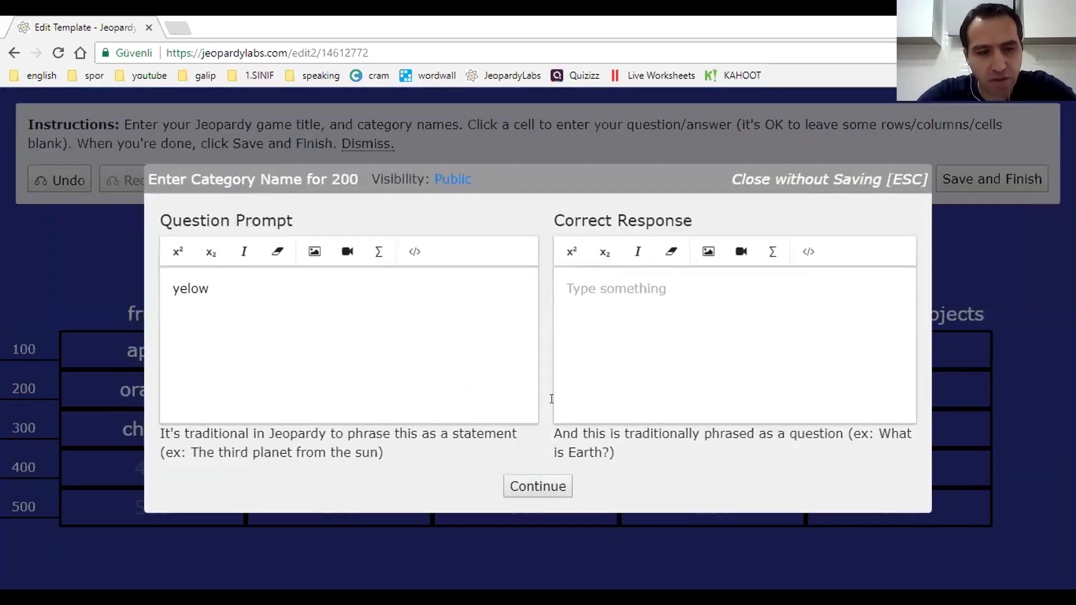
{"action": "left_click", "coordinate": [552, 399]}
{"action": "type", "text": "sarı"}
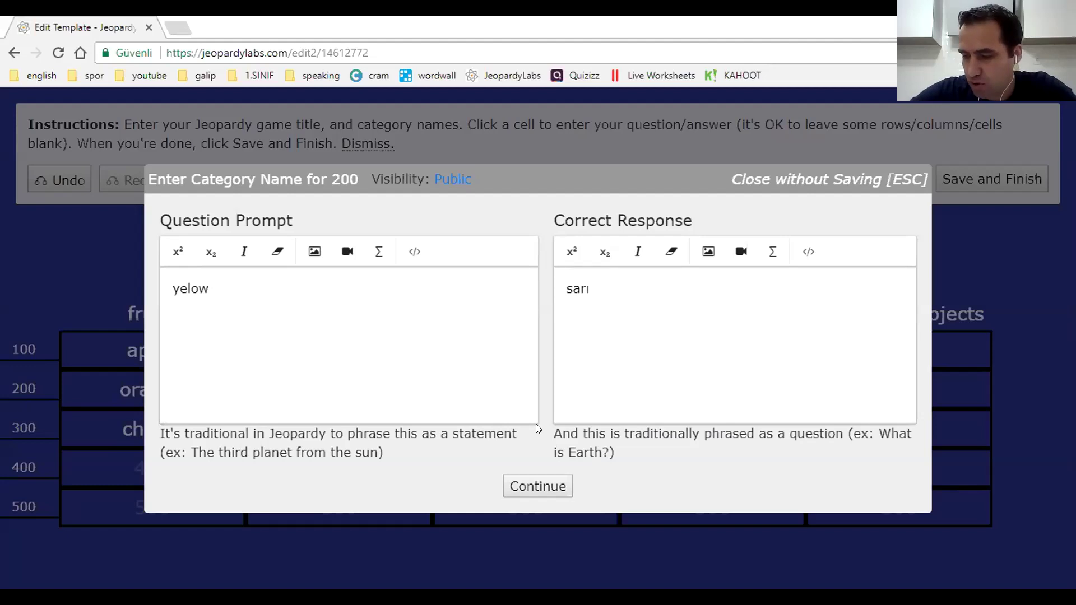
{"action": "key", "text": "Tab"}
{"action": "type", "text": "blue"}
{"action": "key", "text": "Tab"}
{"action": "type", "text": "mavi"}
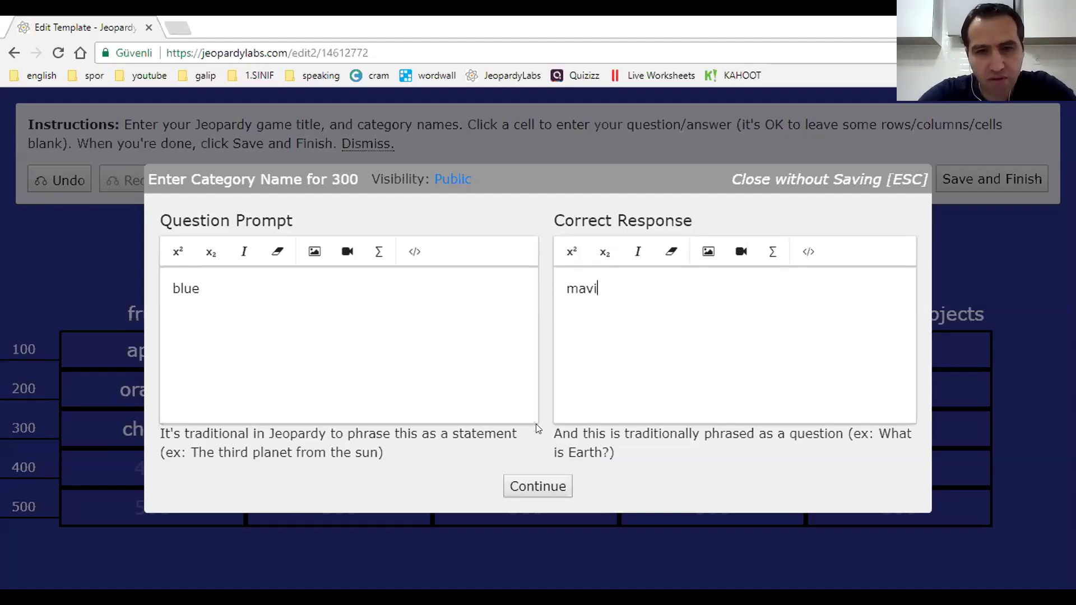
{"action": "left_click", "coordinate": [540, 487]}
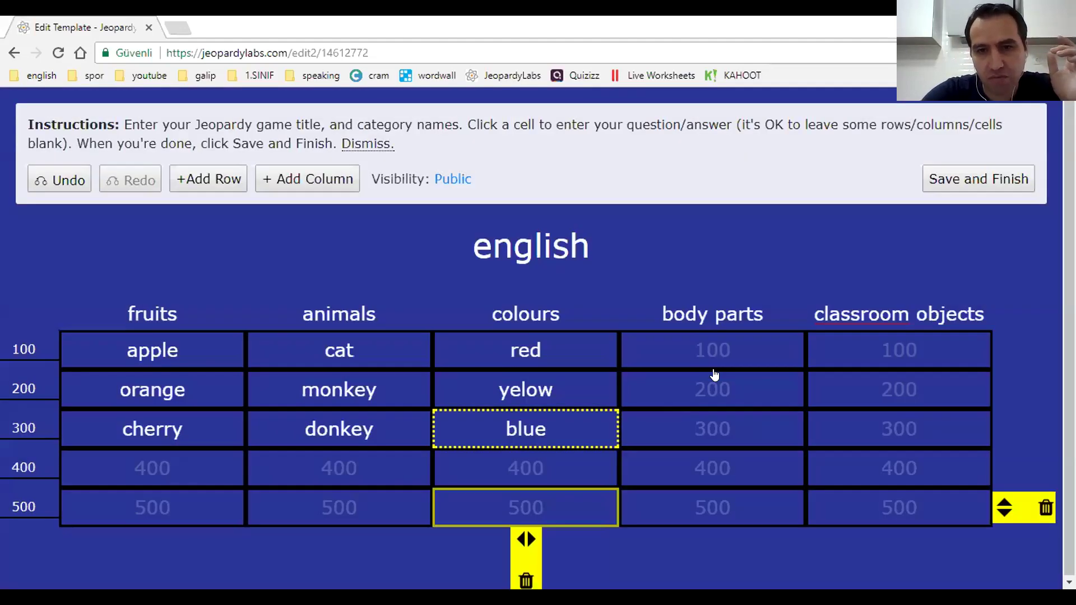
Step: Fill body parts 100 with ear and answer kulak
{"action": "left_click", "coordinate": [730, 352]}
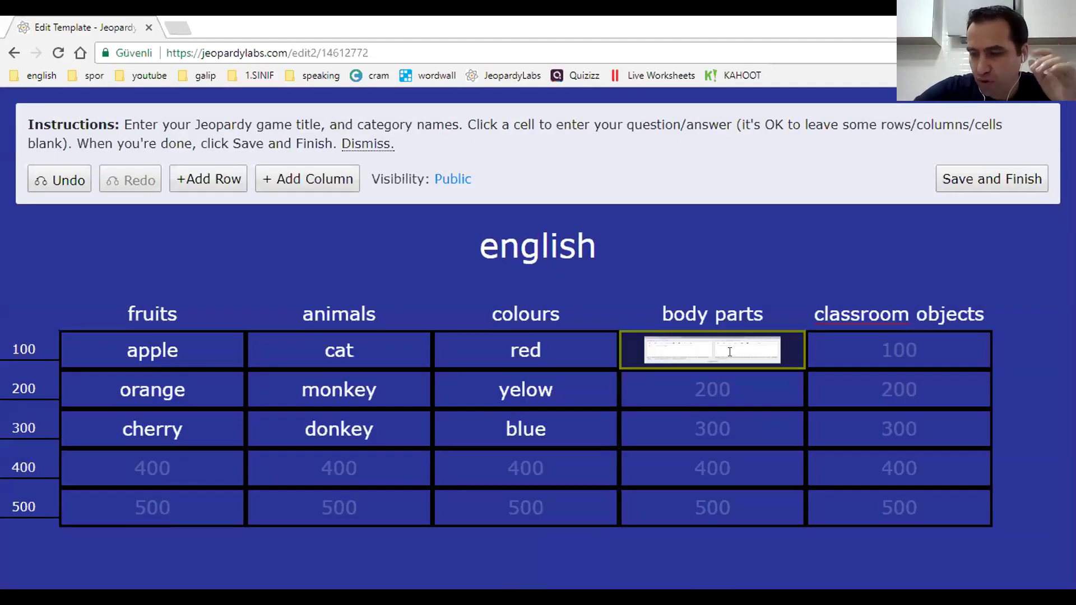
{"action": "type", "text": "ea"}
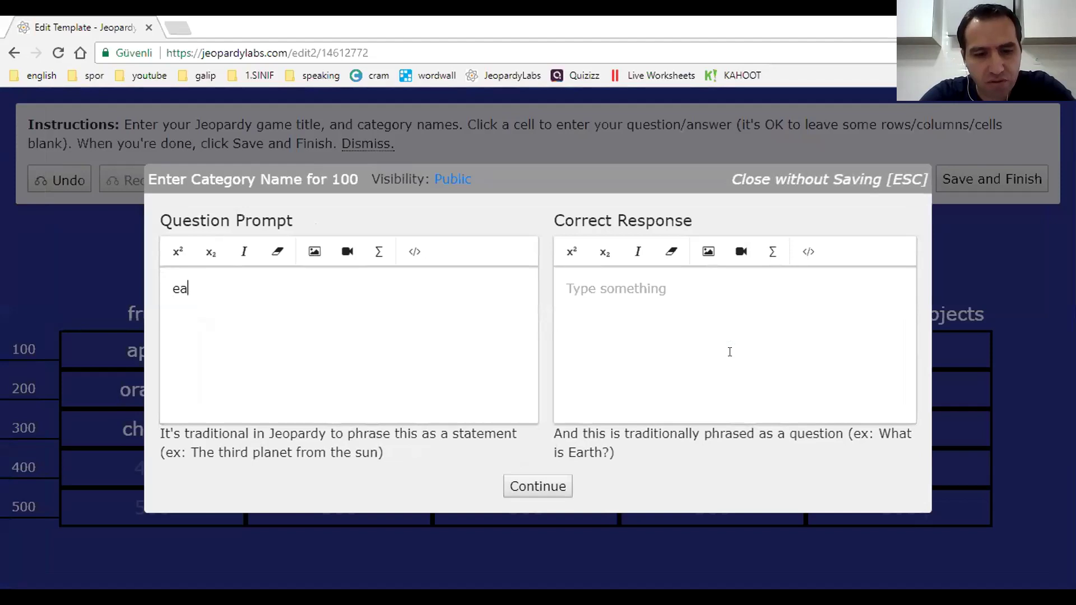
{"action": "type", "text": "r"}
{"action": "left_click", "coordinate": [730, 352]}
{"action": "type", "text": "kulak"}
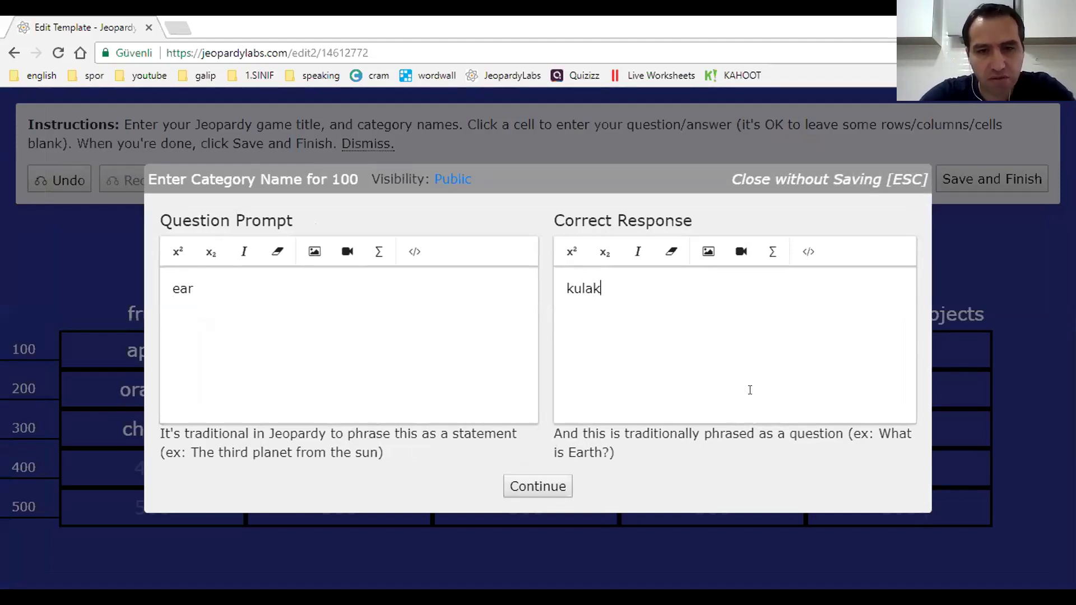
{"action": "left_click", "coordinate": [538, 487]}
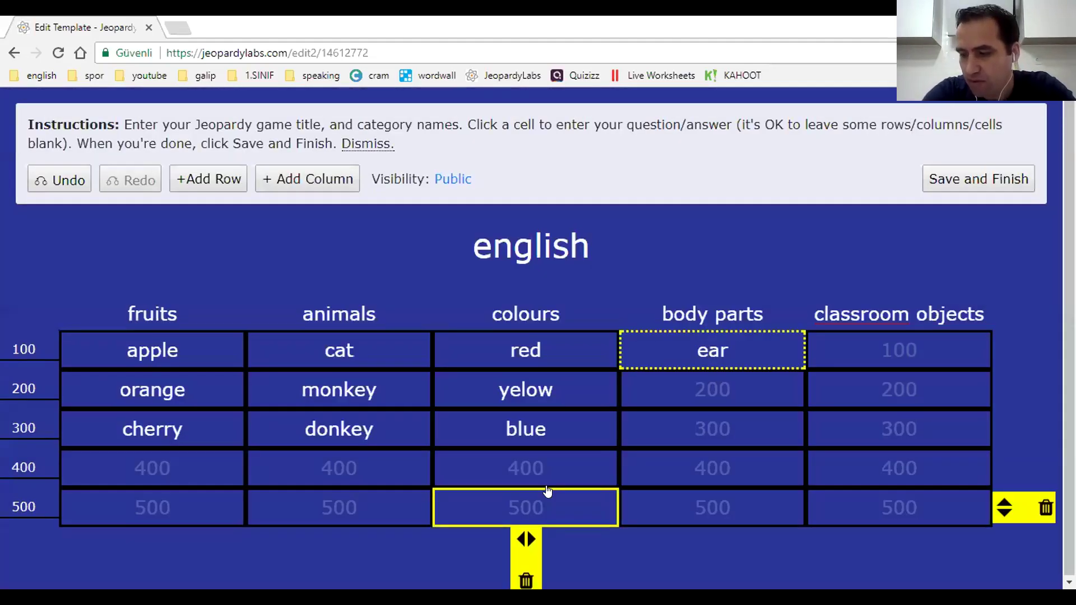
Step: Fill body parts 200 with leg/bacak and body parts 300 with finger/parmak
{"action": "left_click", "coordinate": [726, 391]}
{"action": "type", "text": "leg"}
{"action": "type", "text": "bacak"}
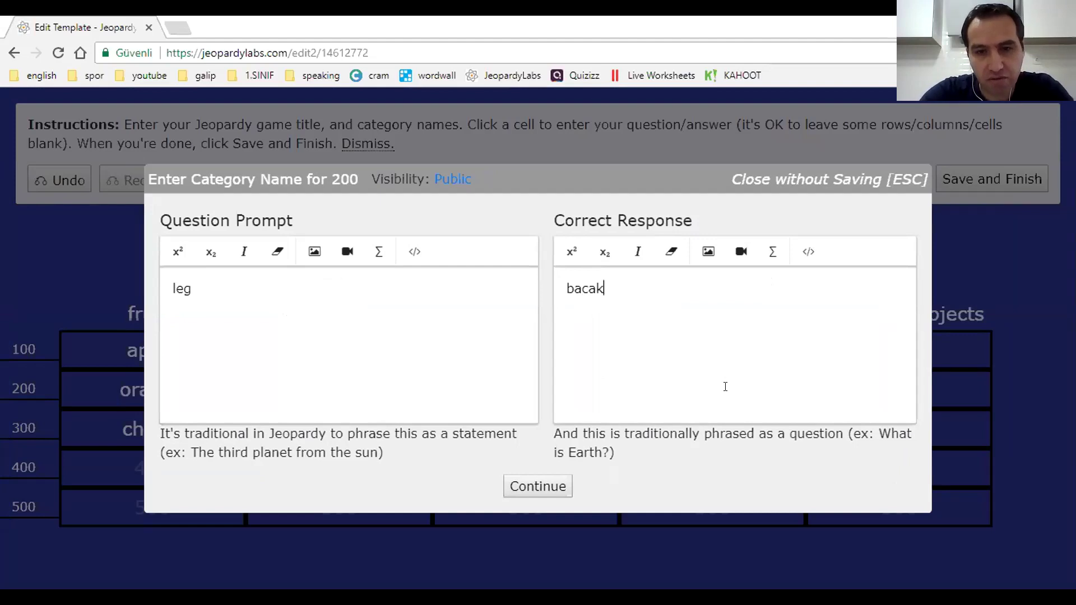
{"action": "key", "text": "Return"}
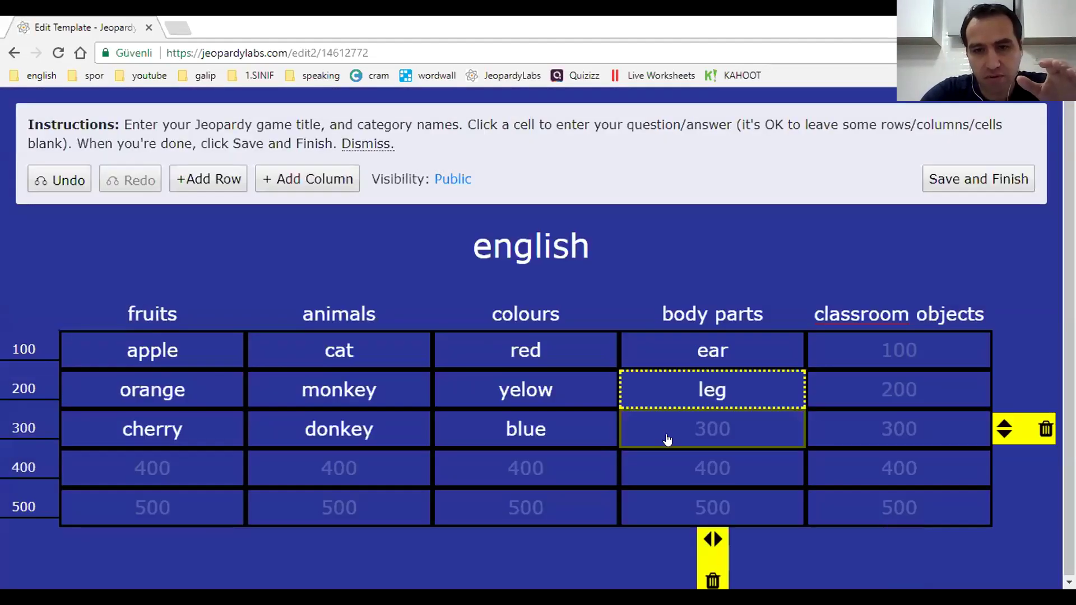
{"action": "left_click", "coordinate": [667, 430]}
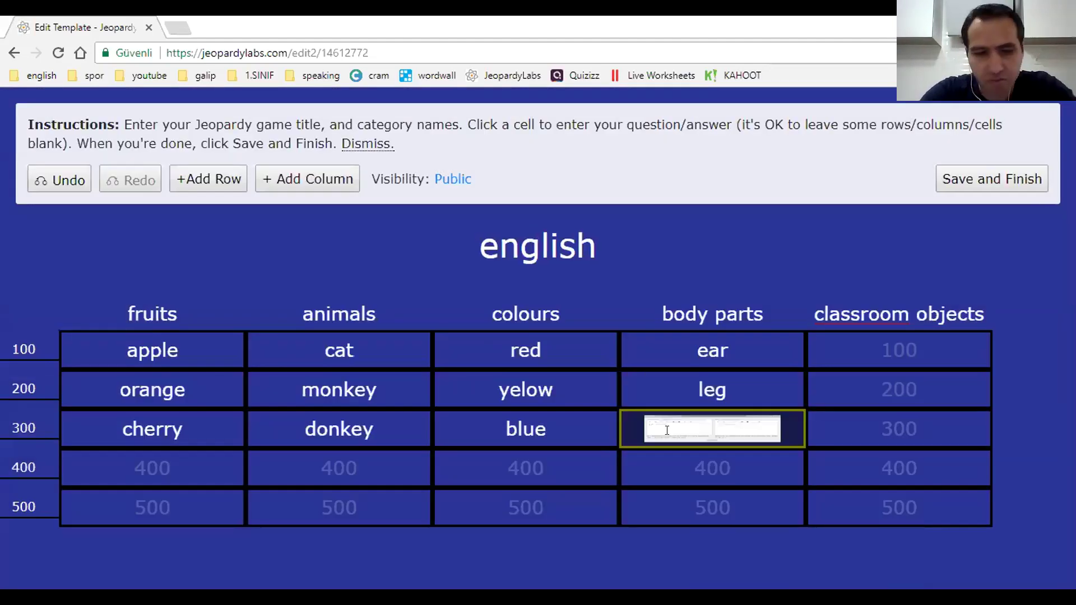
{"action": "type", "text": "finger"}
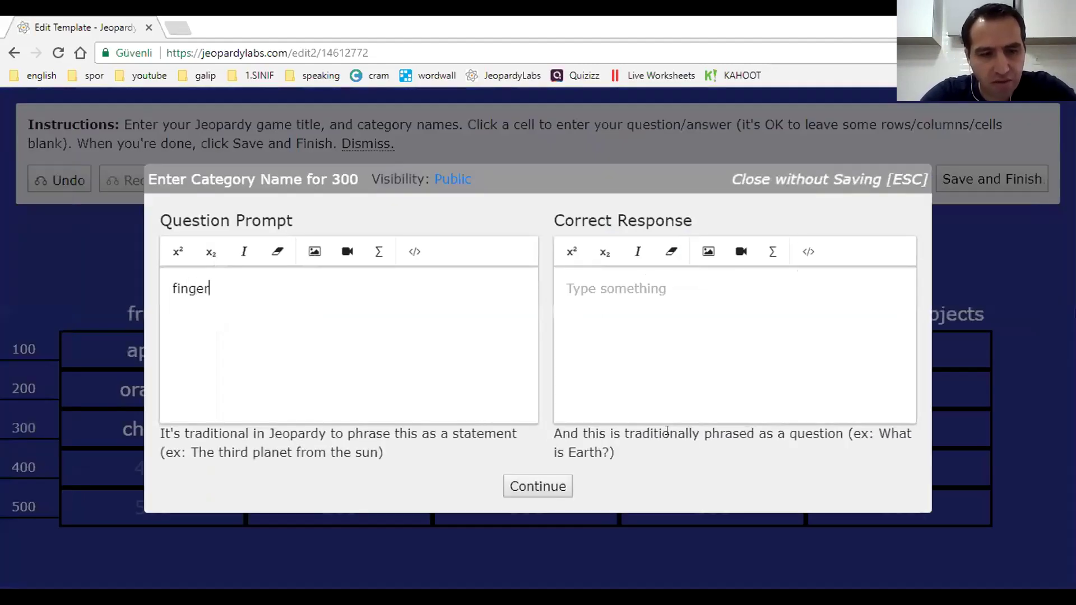
{"action": "key", "text": "Tab"}
{"action": "type", "text": "parmak"}
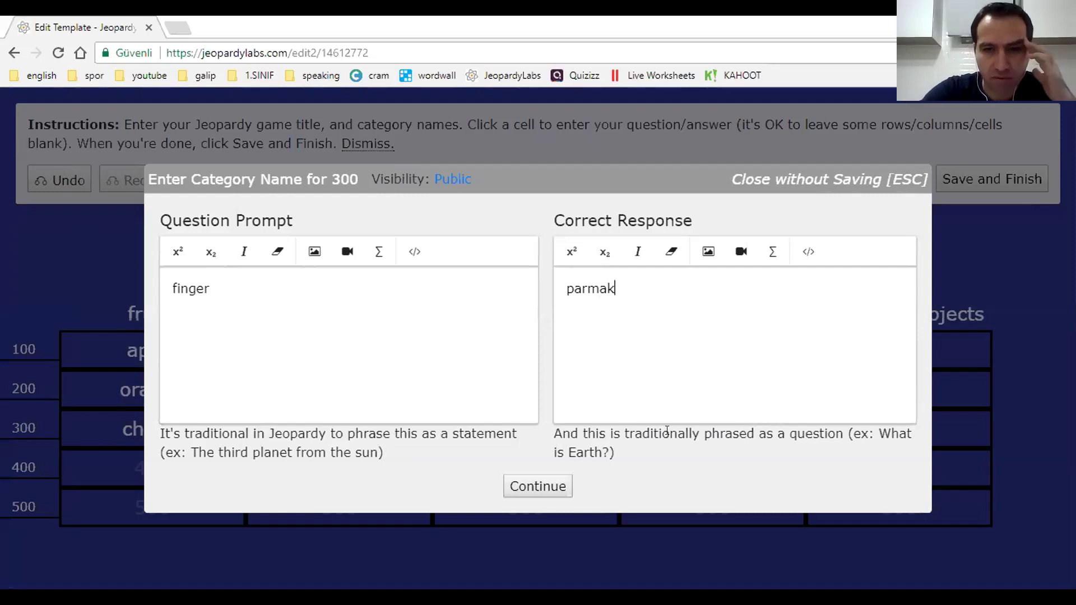
{"action": "key", "text": "Return"}
{"action": "left_click", "coordinate": [889, 346]}
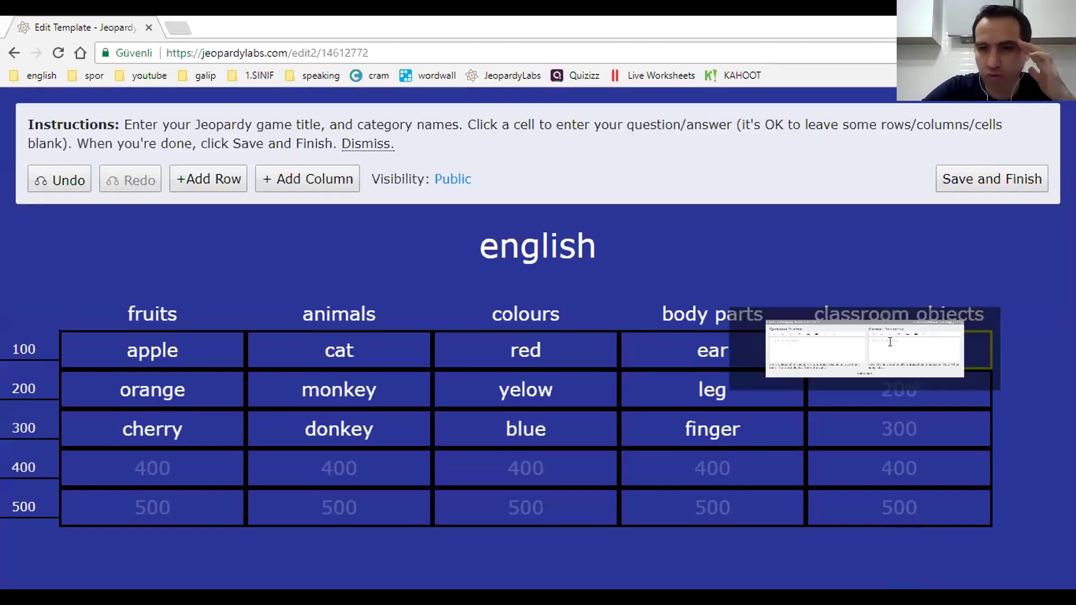
Step: Fill classroom objects 100 with pencil/kurşun kalem and 200 with book/kitap
{"action": "type", "text": "pencil"}
{"action": "key", "text": "Tab"}
{"action": "type", "text": "kurşun "}
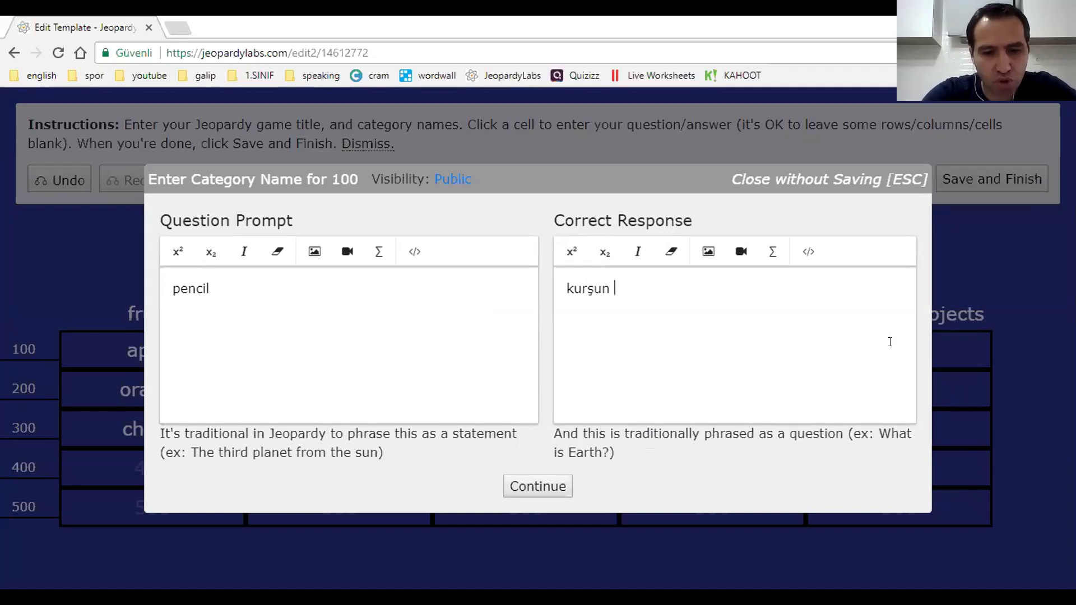
{"action": "type", "text": "kalem"}
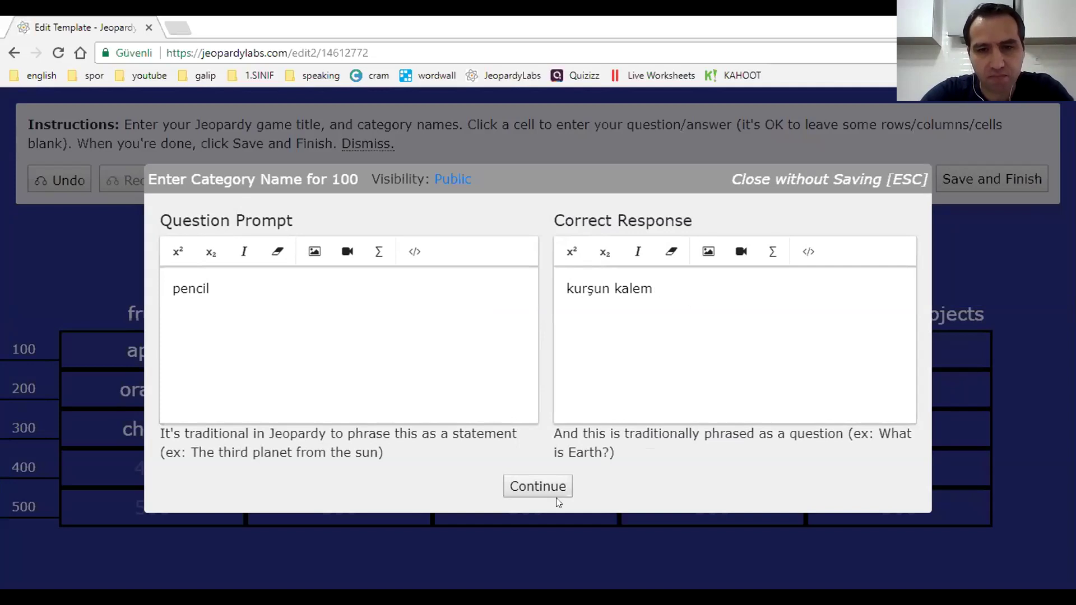
{"action": "left_click", "coordinate": [542, 483]}
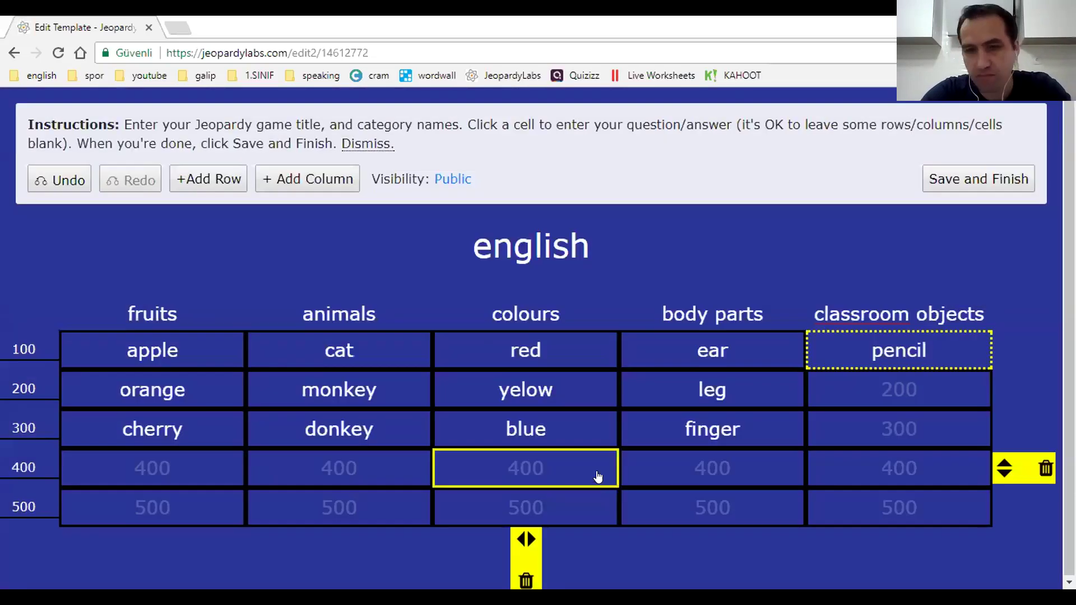
{"action": "left_click", "coordinate": [894, 388]}
{"action": "type", "text": "book"}
{"action": "key", "text": "Tab"}
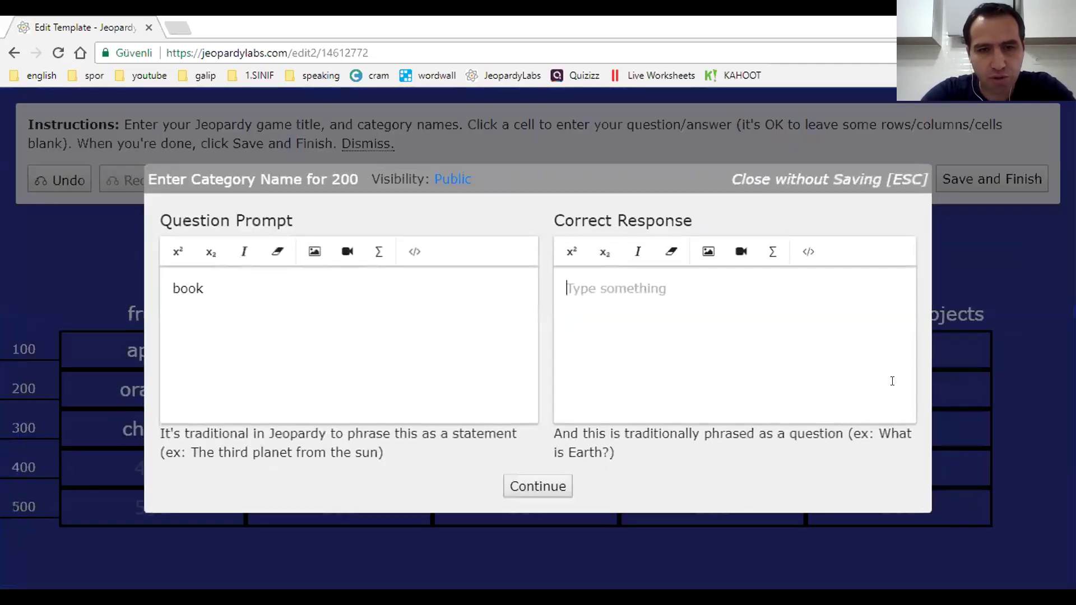
{"action": "type", "text": "kitap"}
{"action": "key", "text": "Tab"}
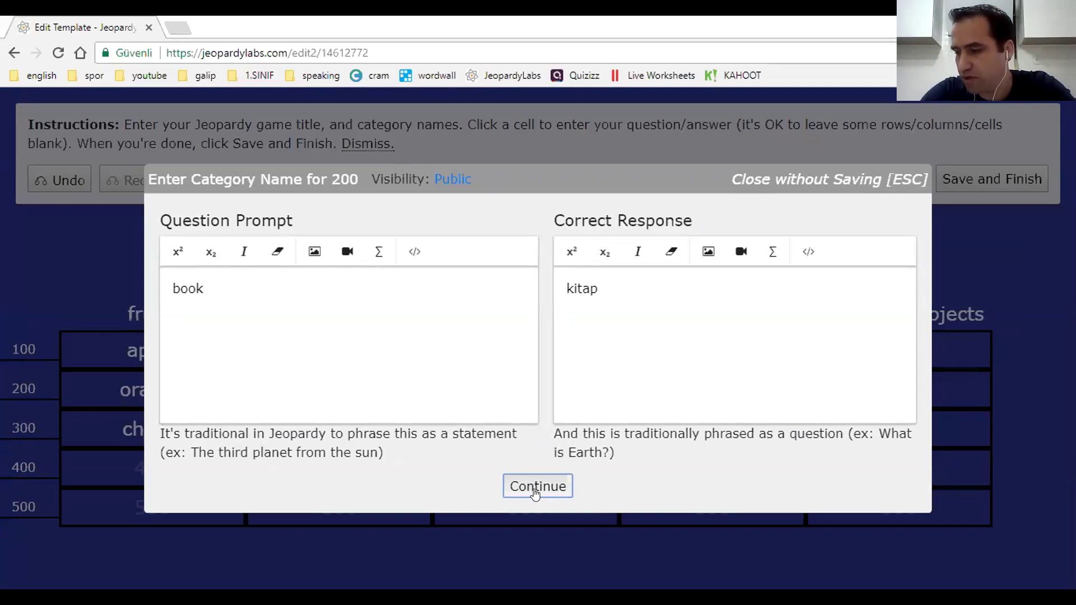
{"action": "left_click", "coordinate": [536, 488]}
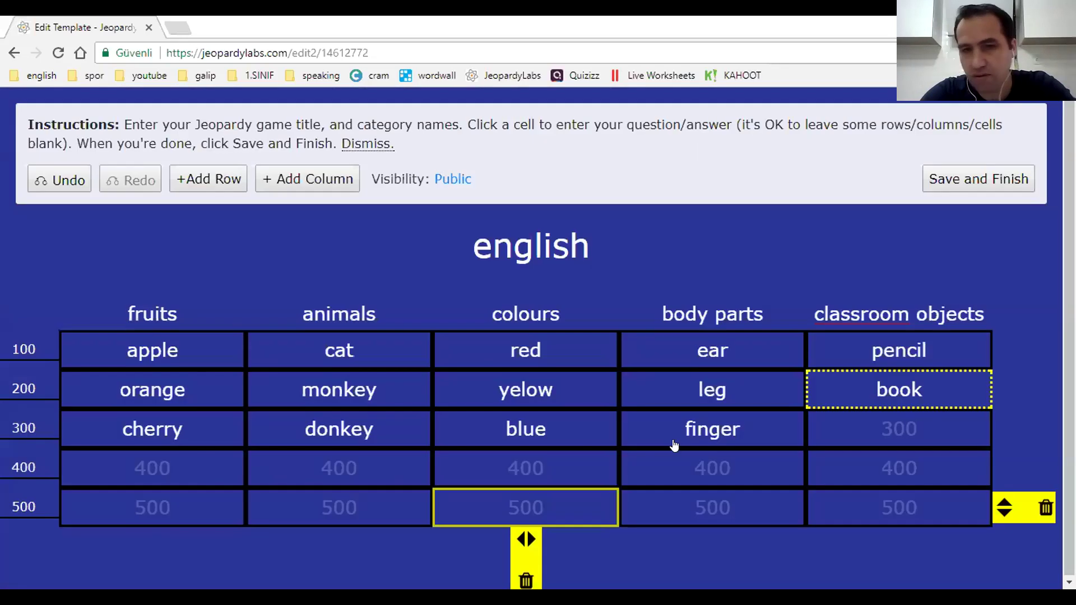
Step: Add eraser with answer silgi to classroom objects 300
{"action": "left_click", "coordinate": [891, 440]}
{"action": "type", "text": "eraser"}
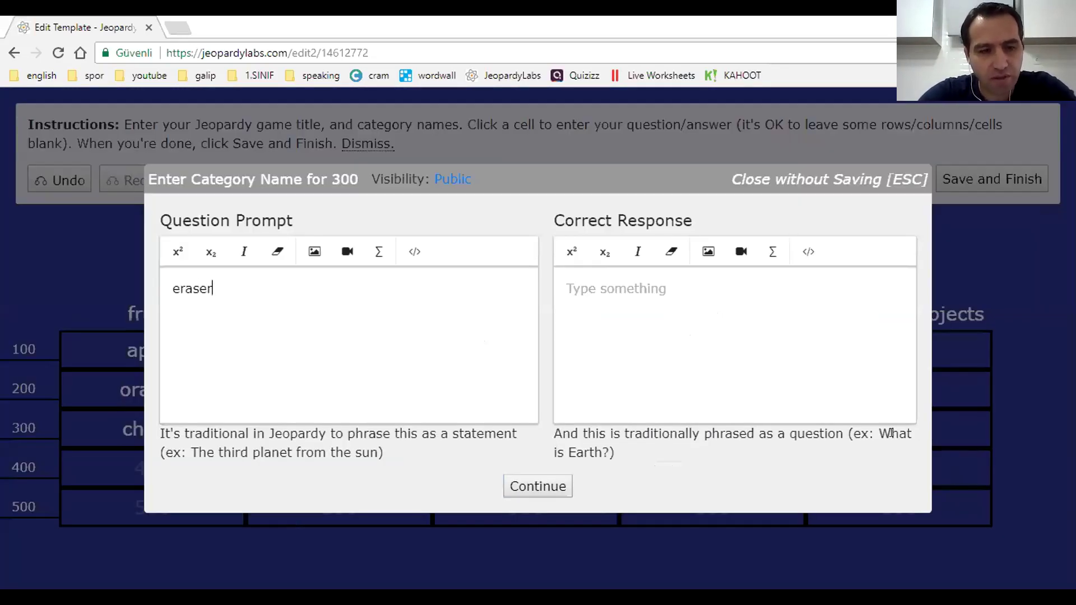
{"action": "key", "text": "Tab"}
{"action": "type", "text": "si"}
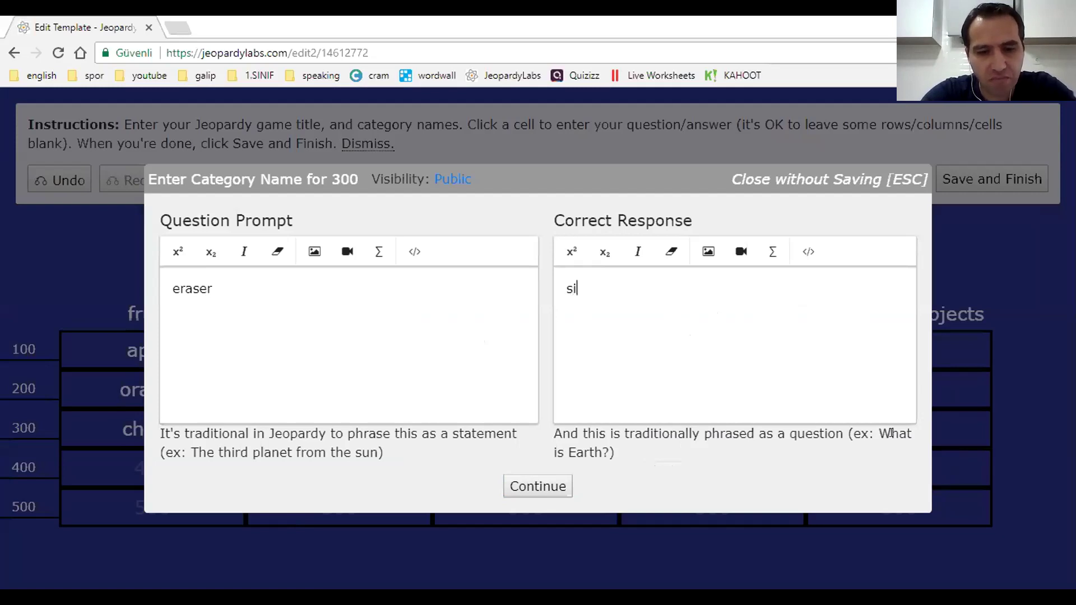
{"action": "type", "text": "lgi"}
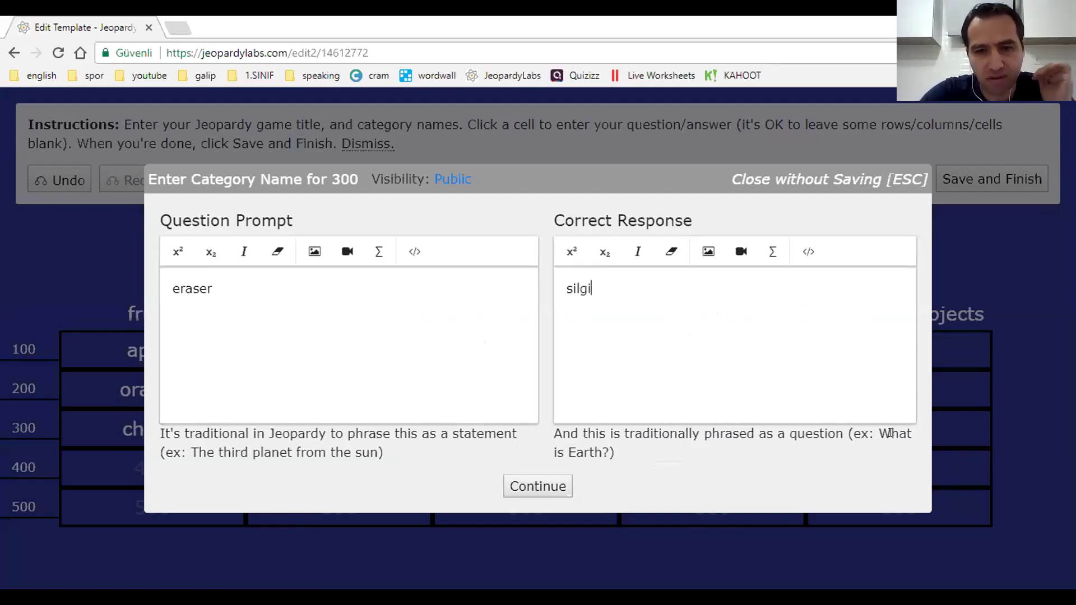
{"action": "left_click", "coordinate": [536, 482]}
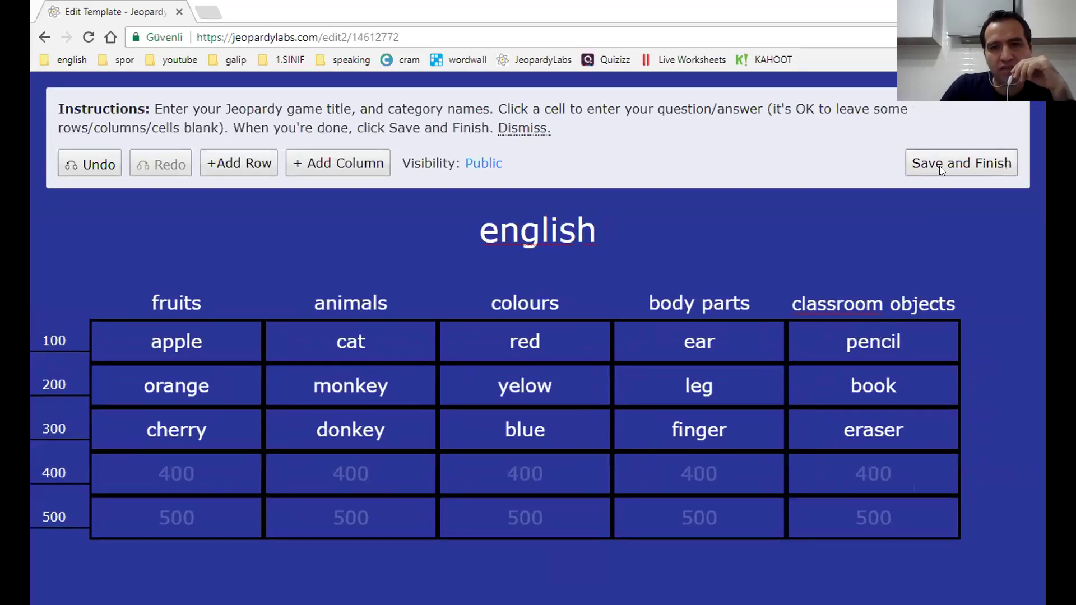
Step: Save the english game, select its play URL, and start the board with 3 teams
{"action": "left_click", "coordinate": [942, 166]}
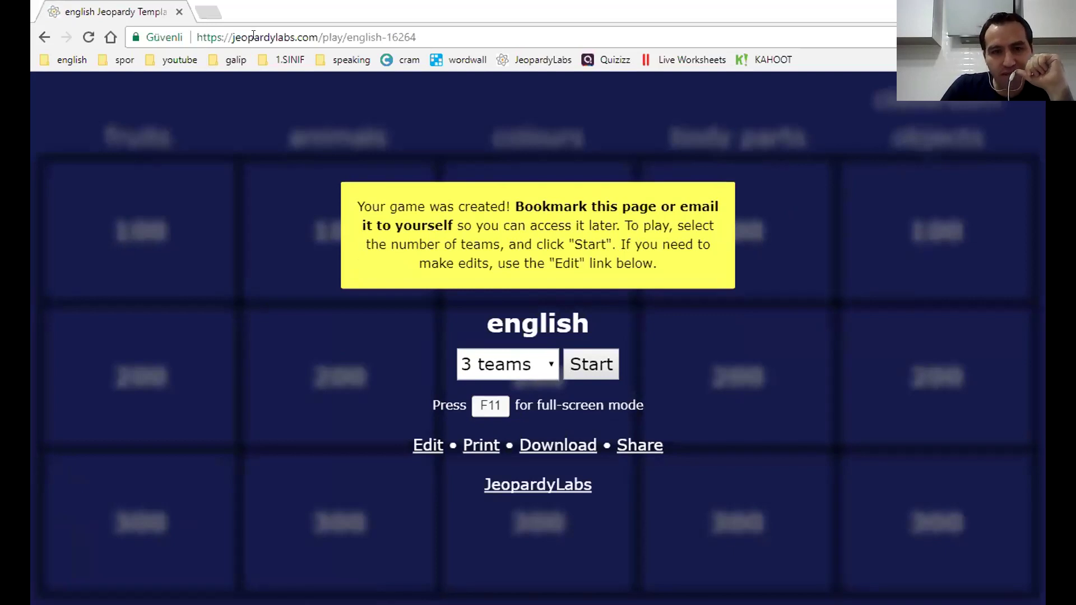
{"action": "left_click", "coordinate": [253, 37]}
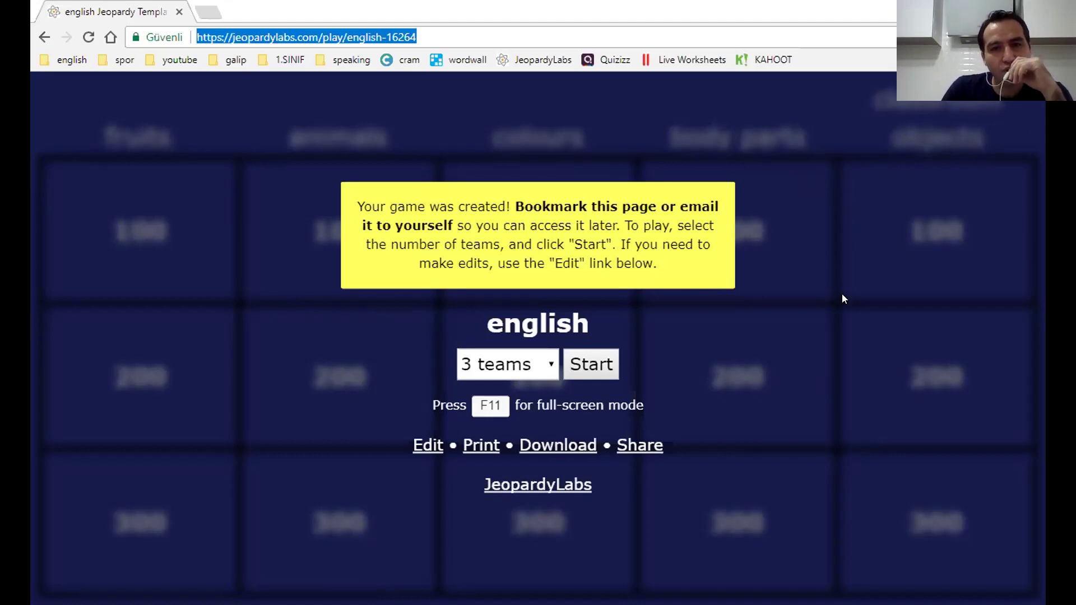
{"action": "left_click", "coordinate": [552, 364]}
{"action": "left_click", "coordinate": [552, 366]}
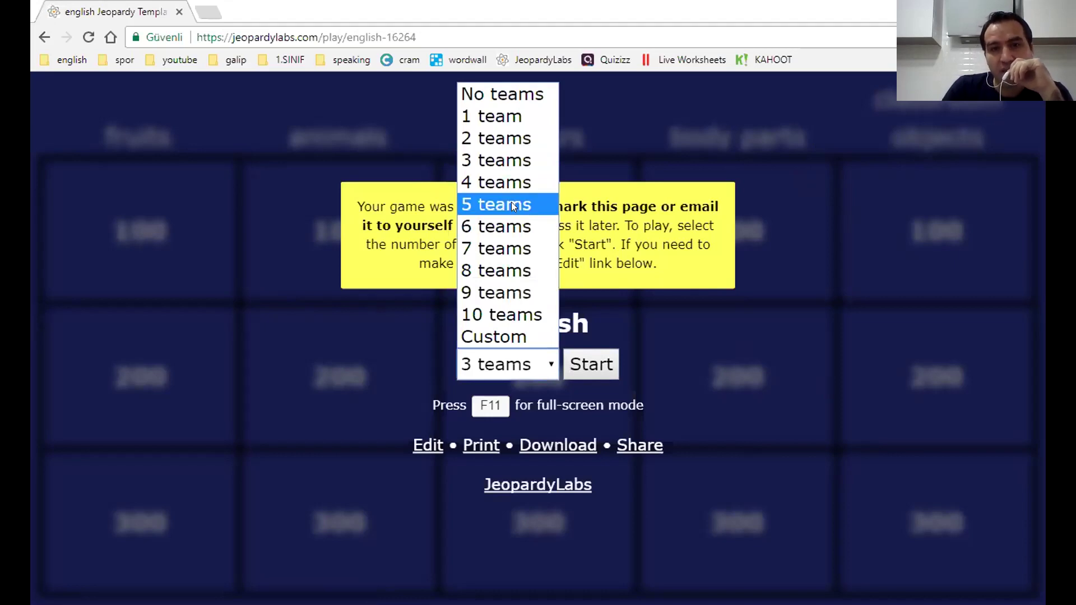
{"action": "left_click", "coordinate": [508, 161]}
{"action": "left_click", "coordinate": [604, 364]}
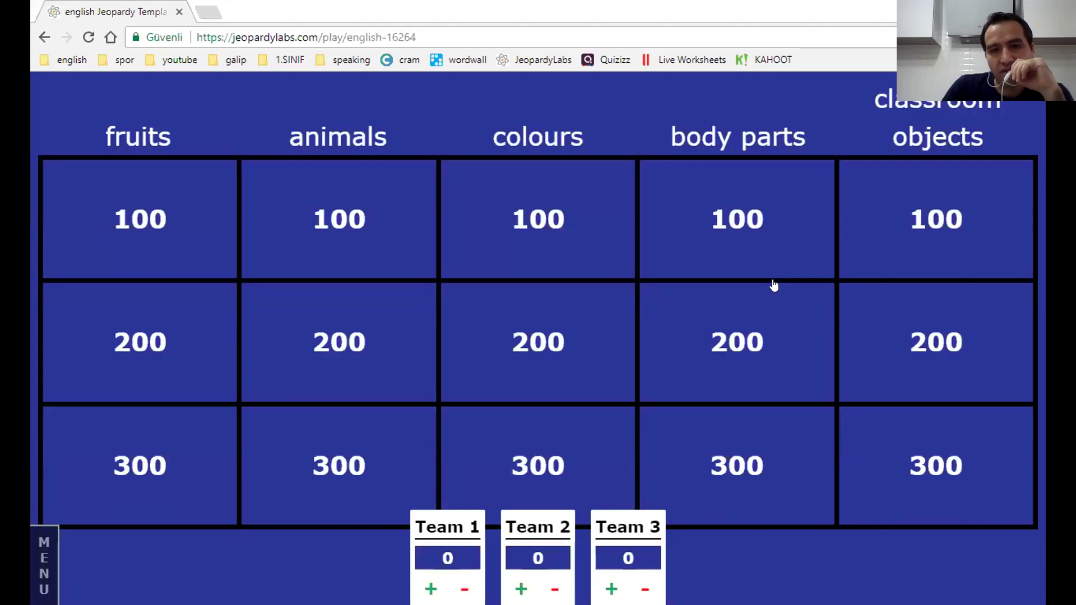